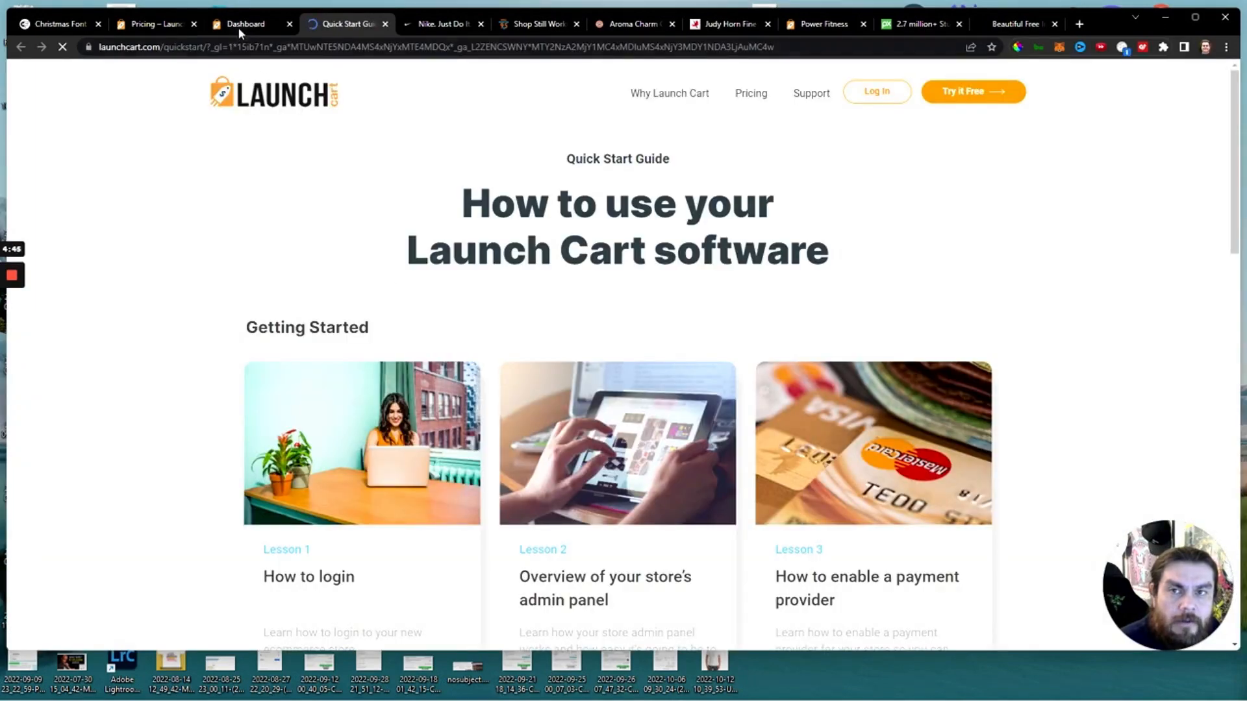
Look over the Getting Started lessons in the Quick Start Guide and close the guide to return to the store dashboard.
left_click(239, 27)
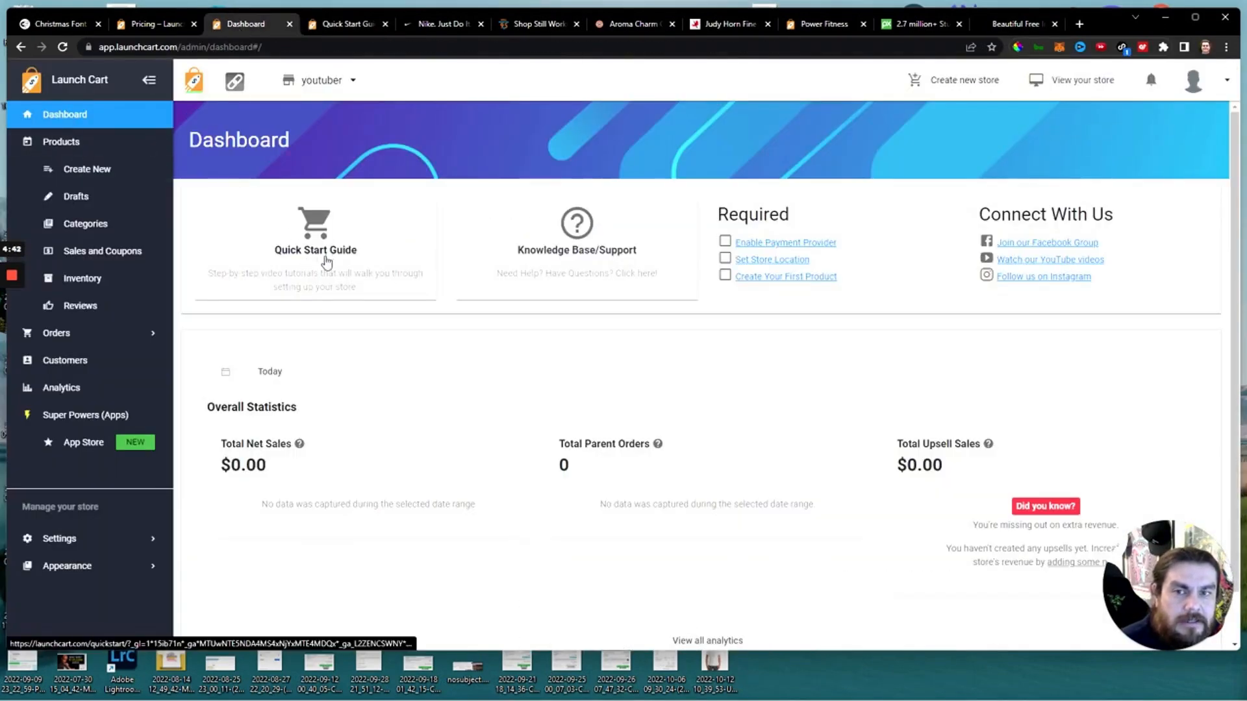
left_click(334, 23)
scroll(570, 453, "down", 7)
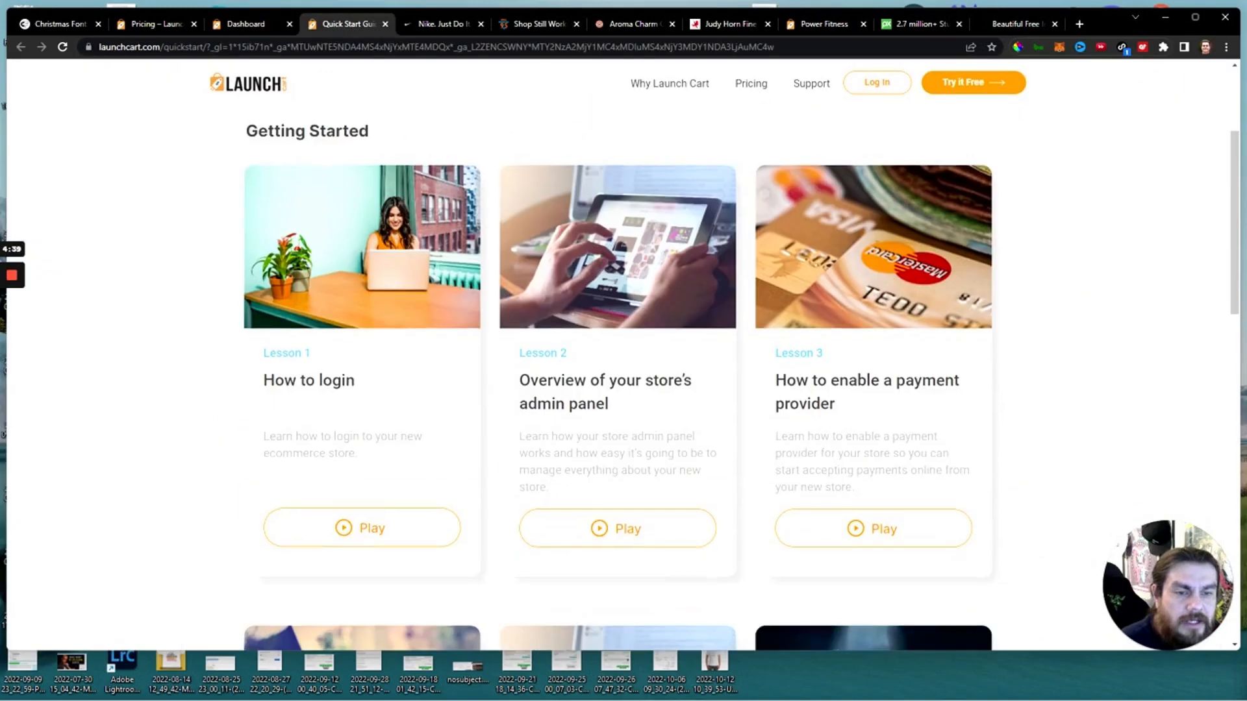
scroll(456, 320, "up", 4)
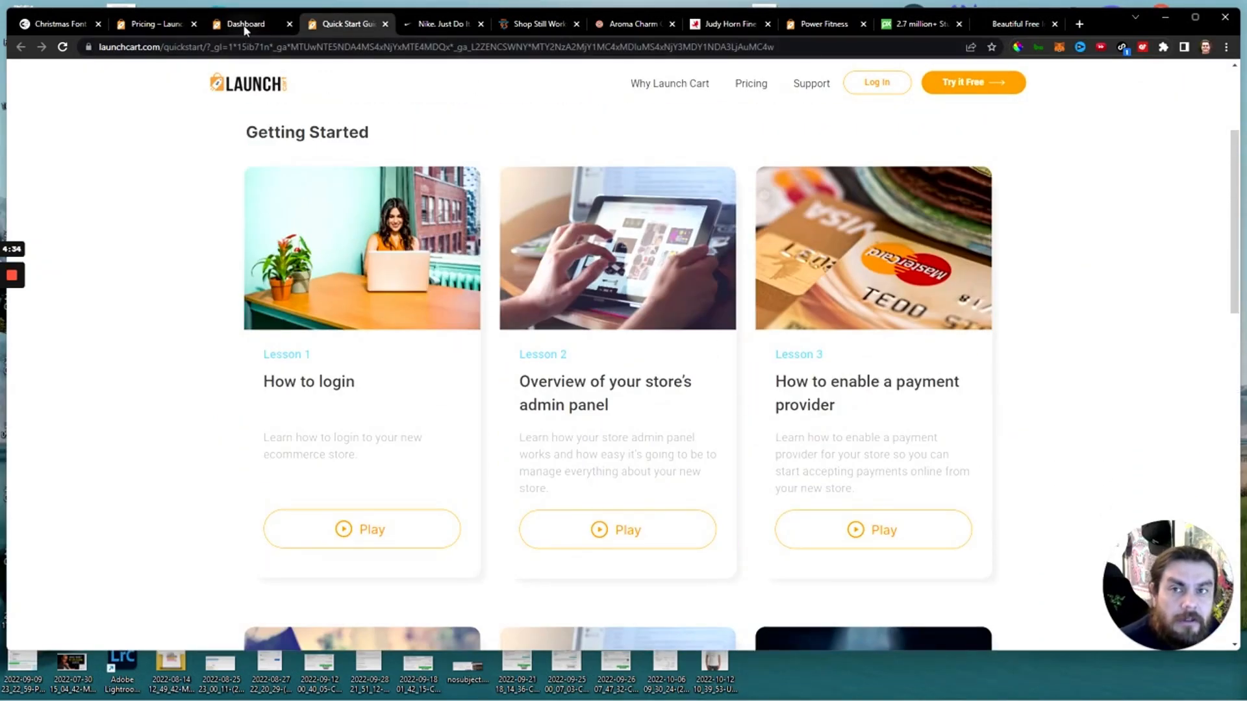
left_click(385, 24)
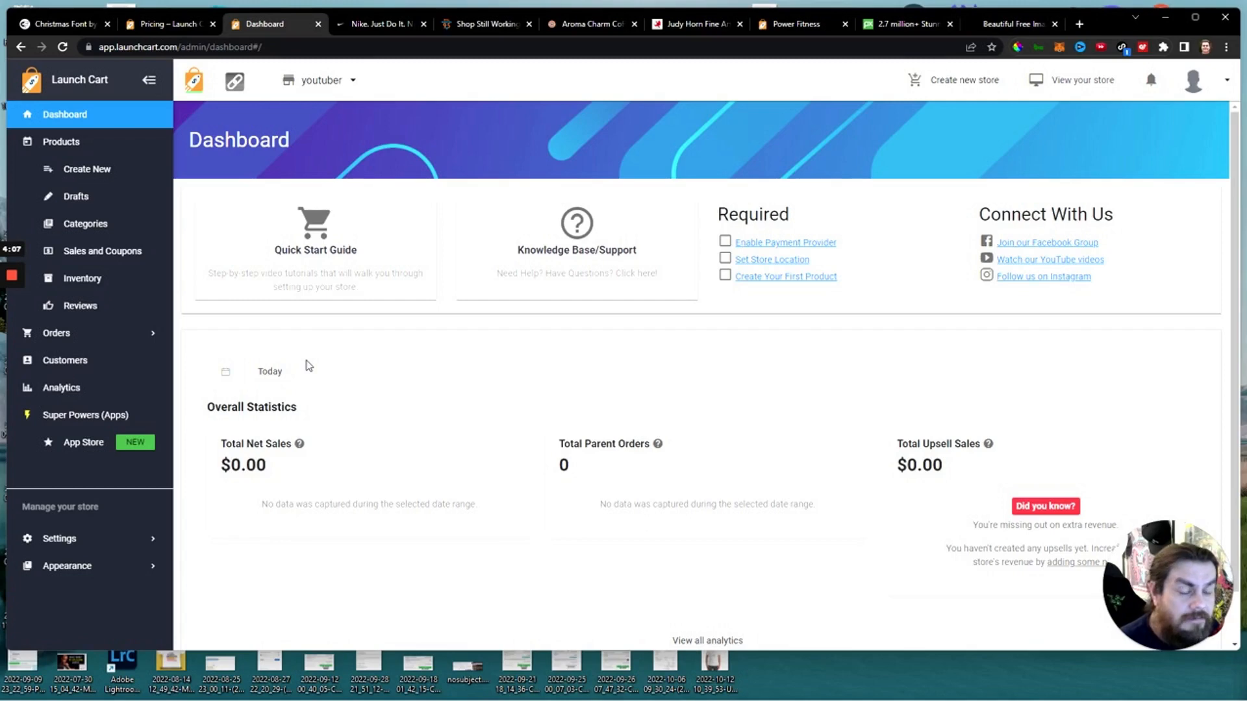
Open the store's product categories, view the form for creating a category, and cancel it.
left_click(84, 227)
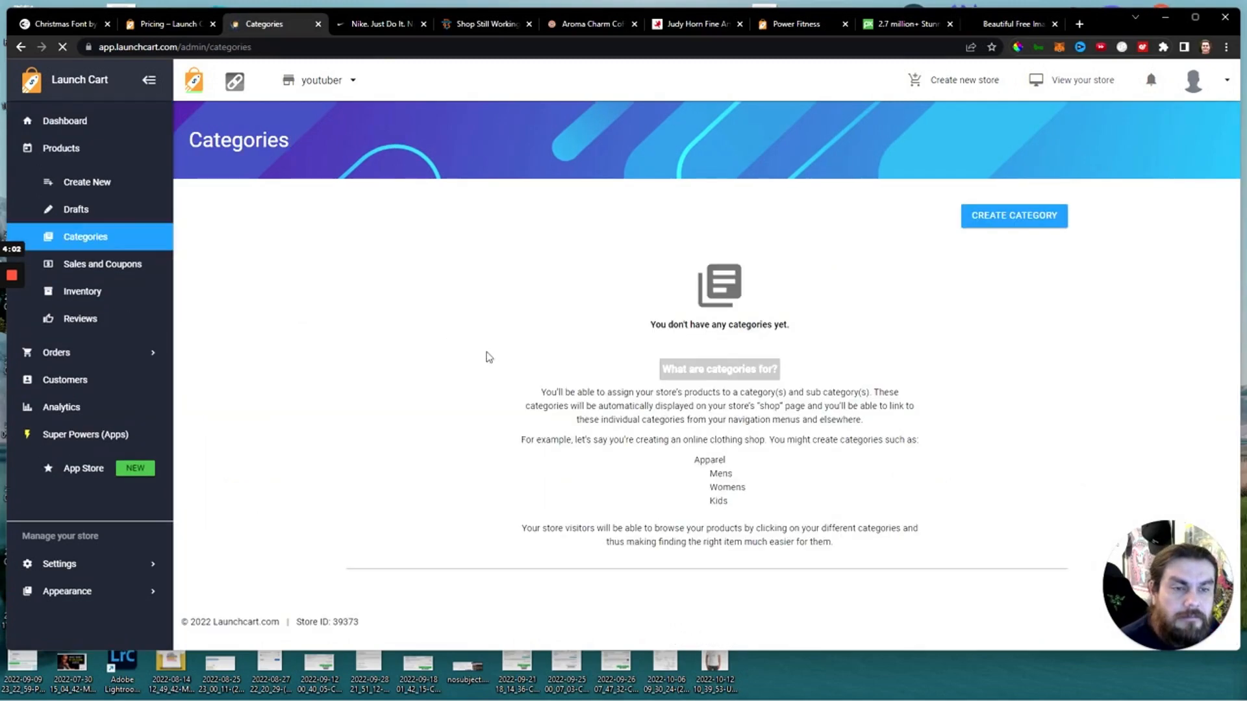
left_click(997, 224)
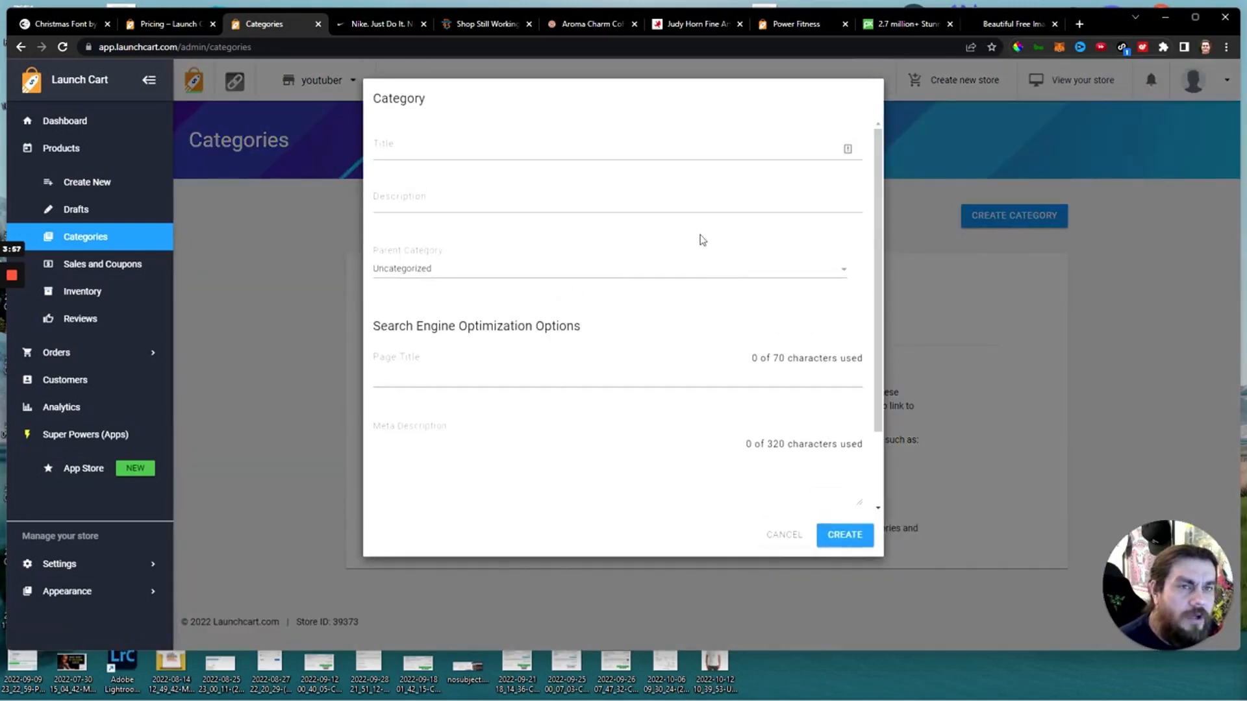
left_click(774, 536)
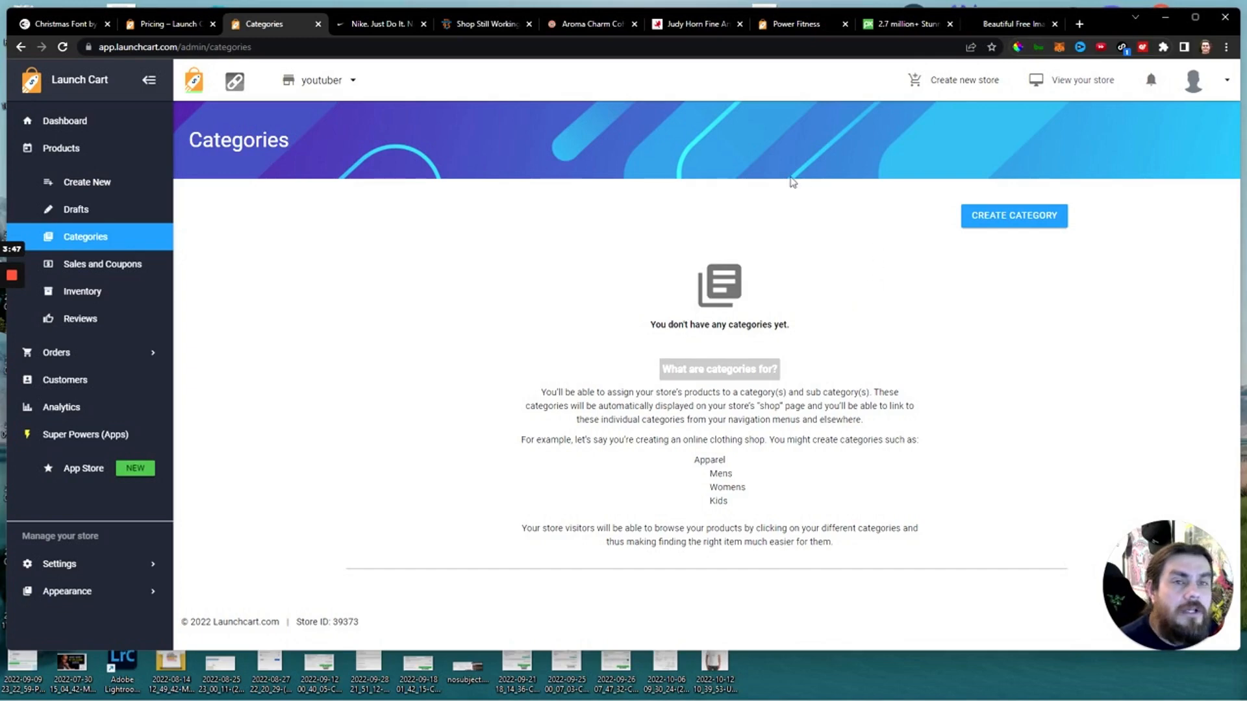
Examine how the Nike store organises its categories under New & Featured, Men and Women.
left_click(377, 27)
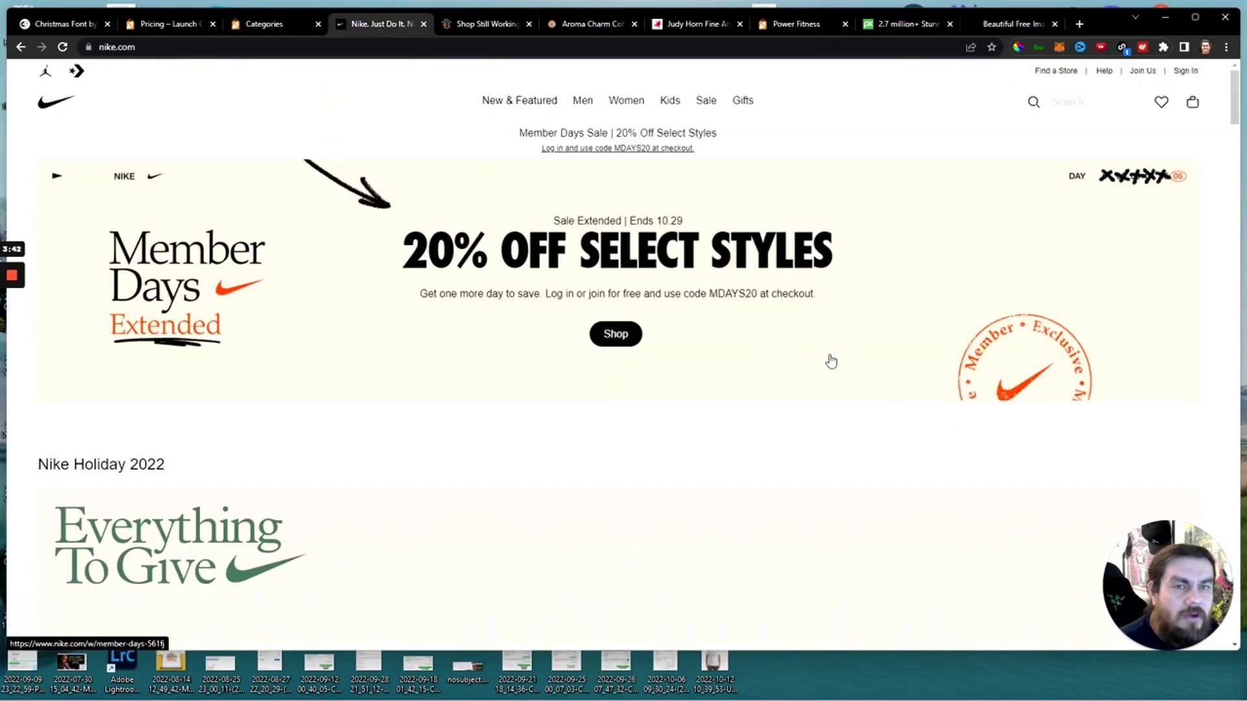
mouse_move(502, 110)
mouse_move(580, 105)
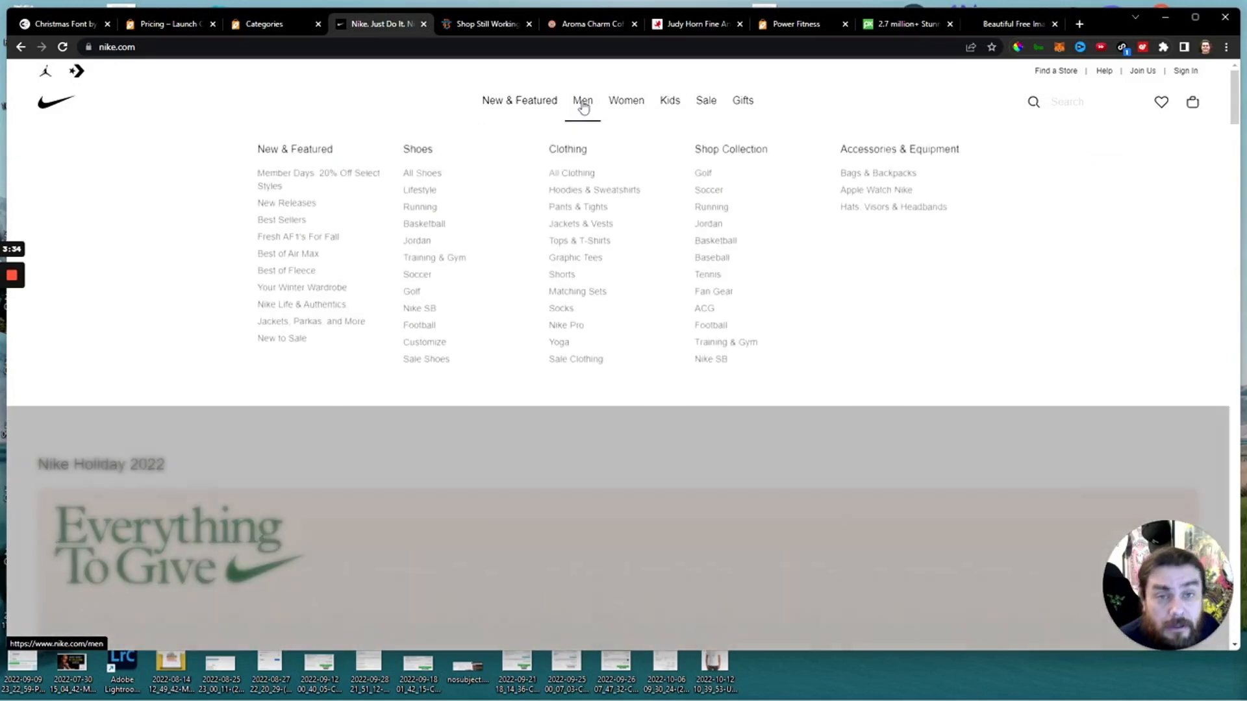
mouse_move(649, 103)
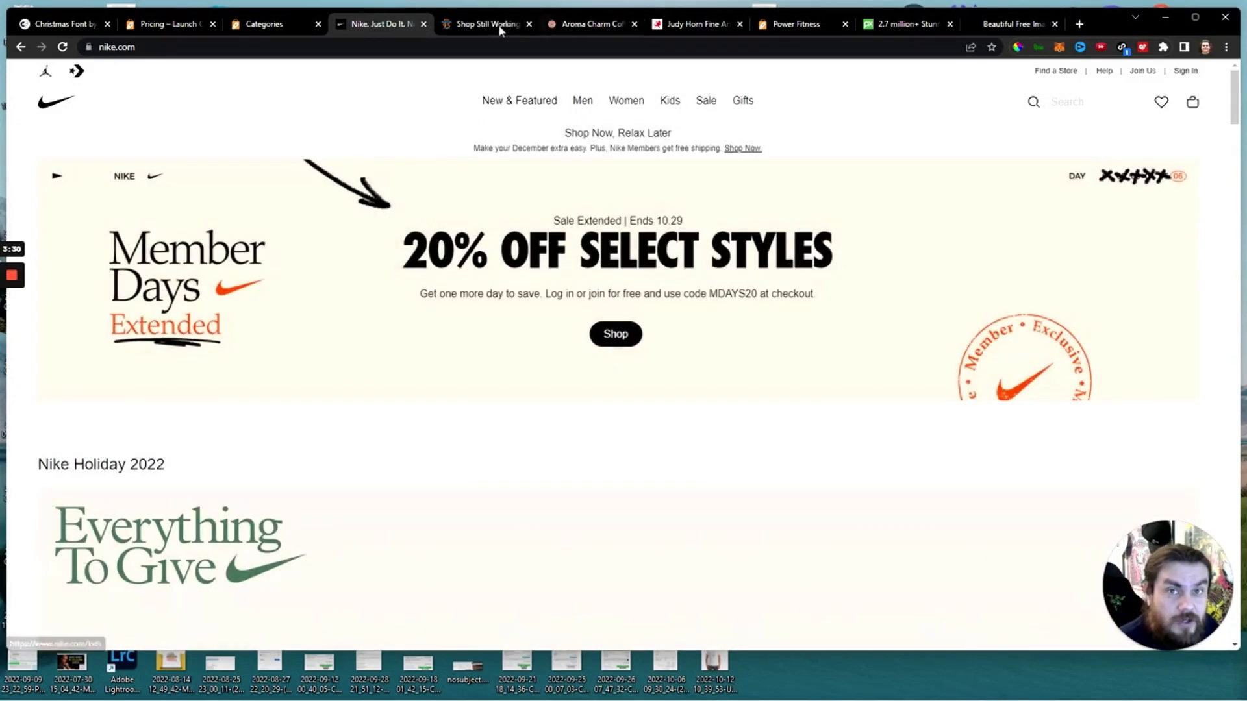
Examine the Still Working 9 to 5 store's home page, including its navigation categories, banner and featured products.
left_click(496, 26)
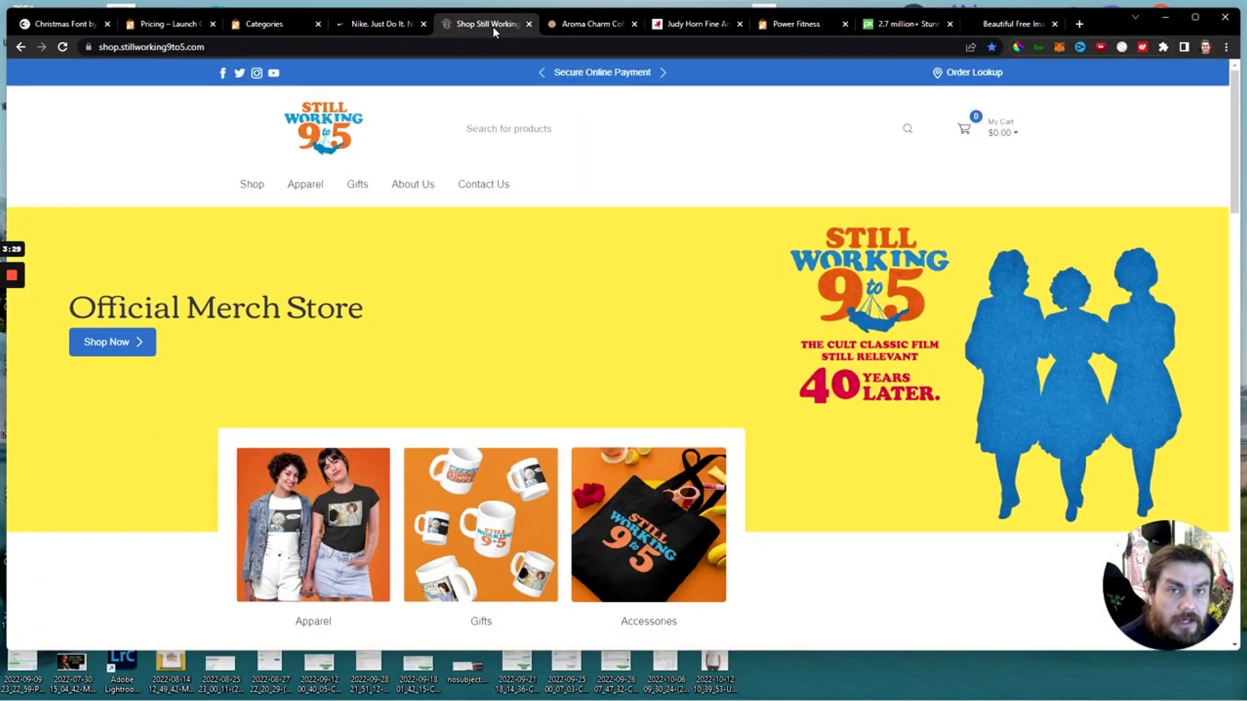
mouse_move(575, 28)
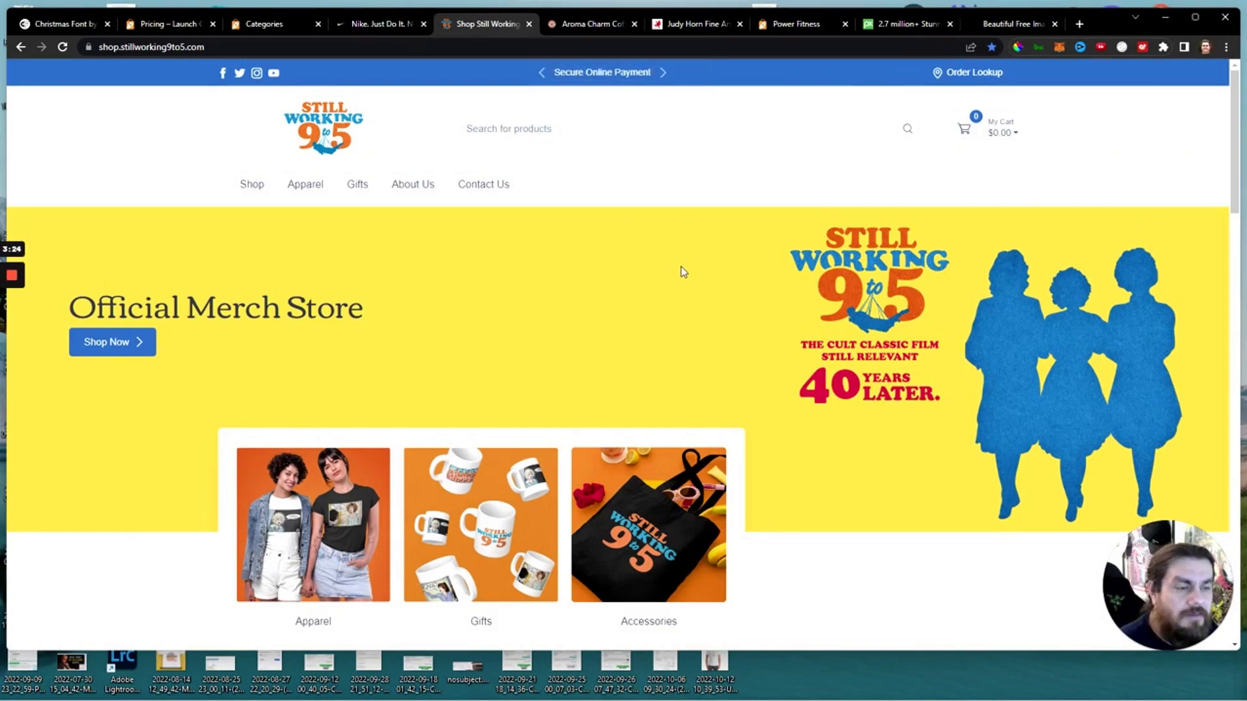
scroll(717, 339, "down", 9)
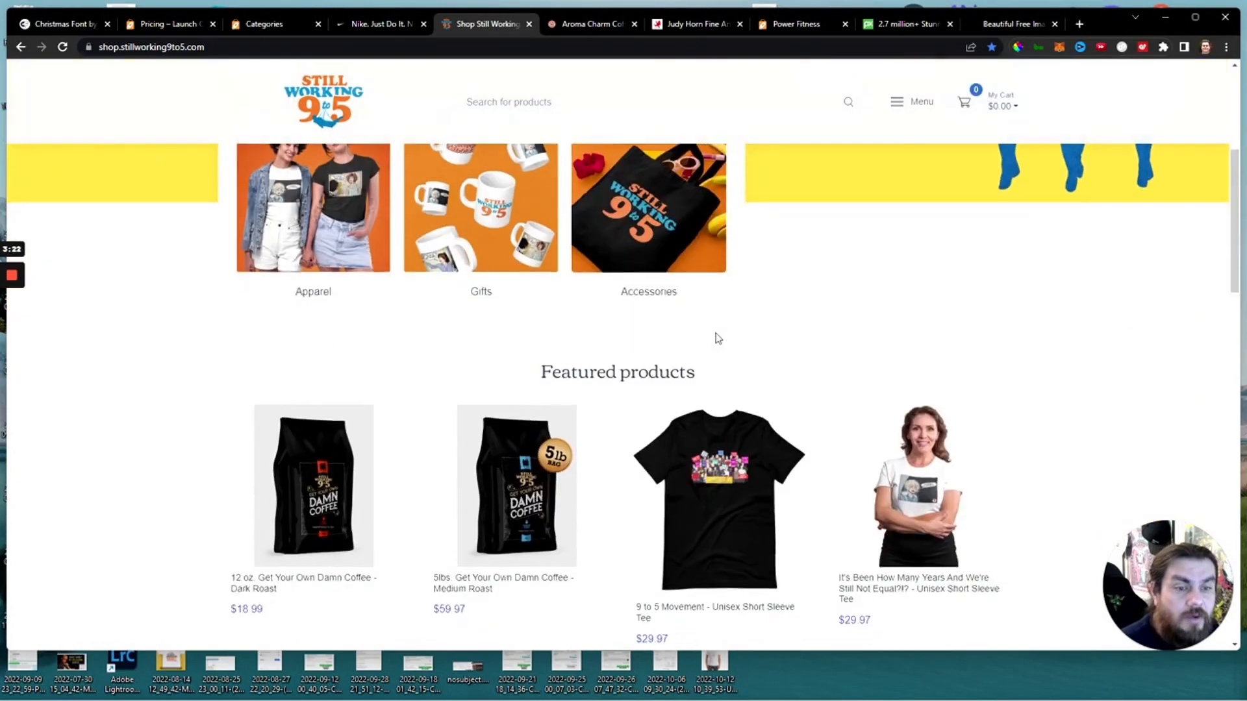
scroll(715, 359, "up", 9)
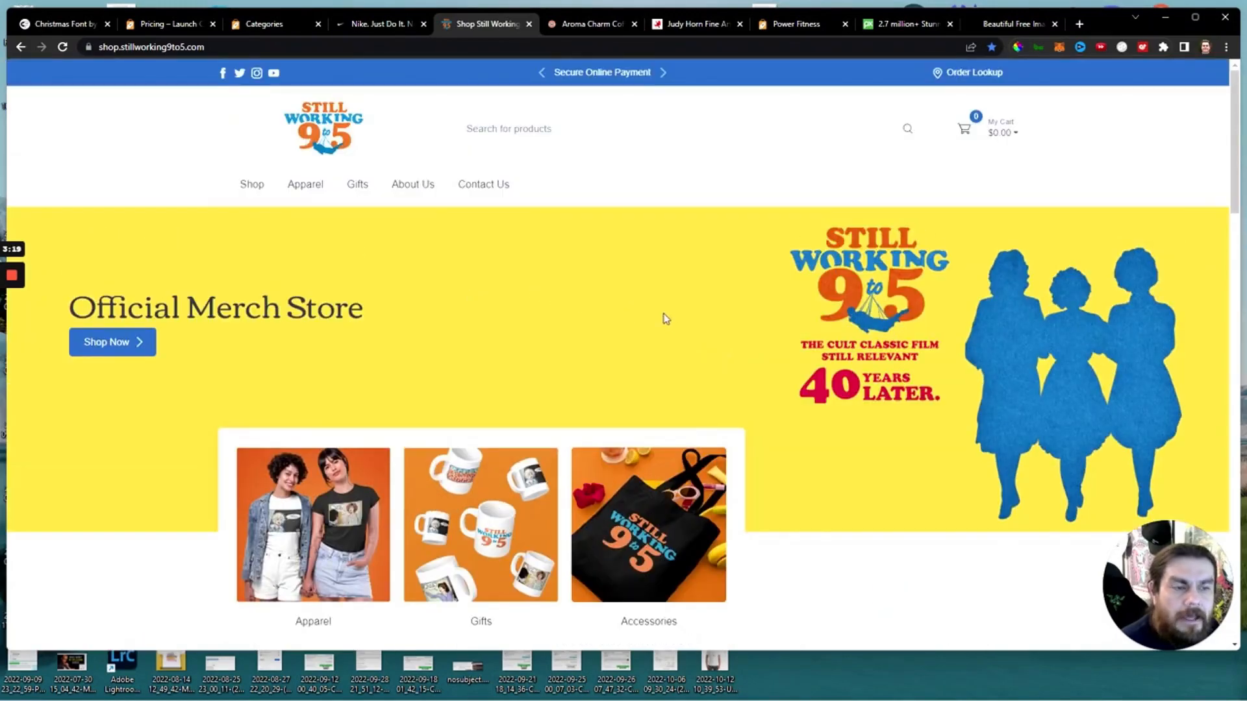
scroll(662, 318, "down", 8)
scroll(659, 367, "up", 8)
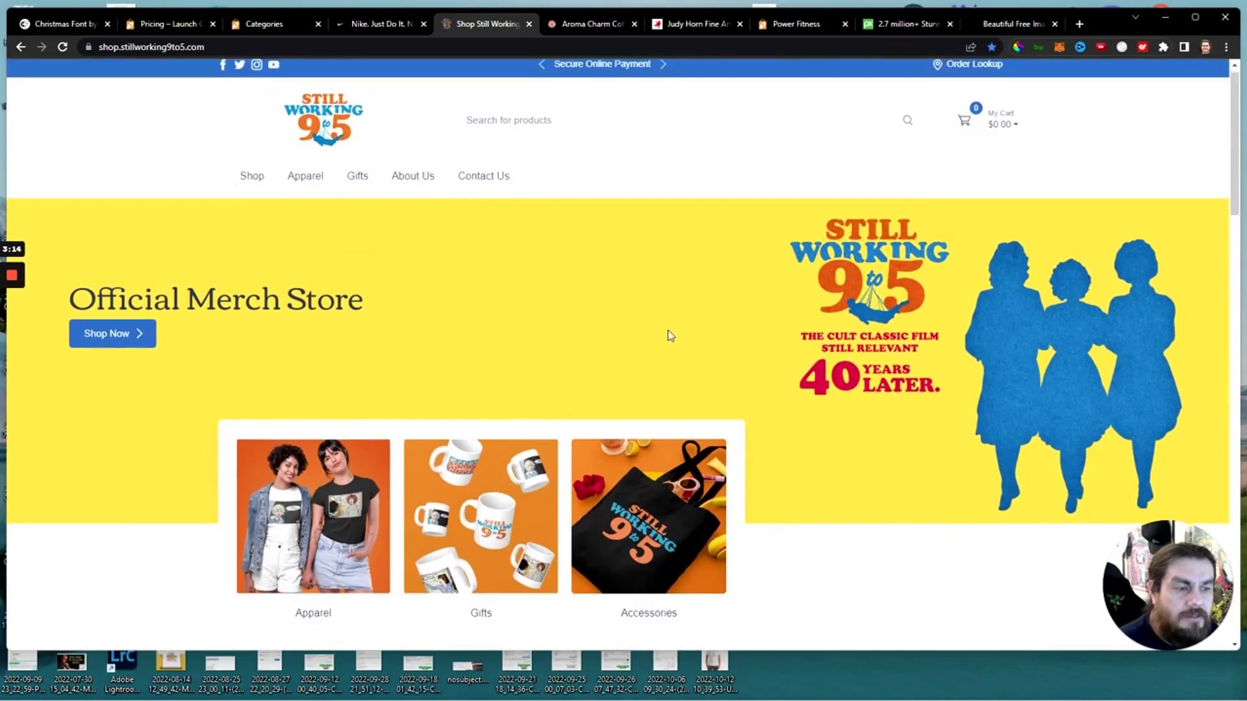
scroll(671, 335, "down", 5)
scroll(726, 398, "down", 3)
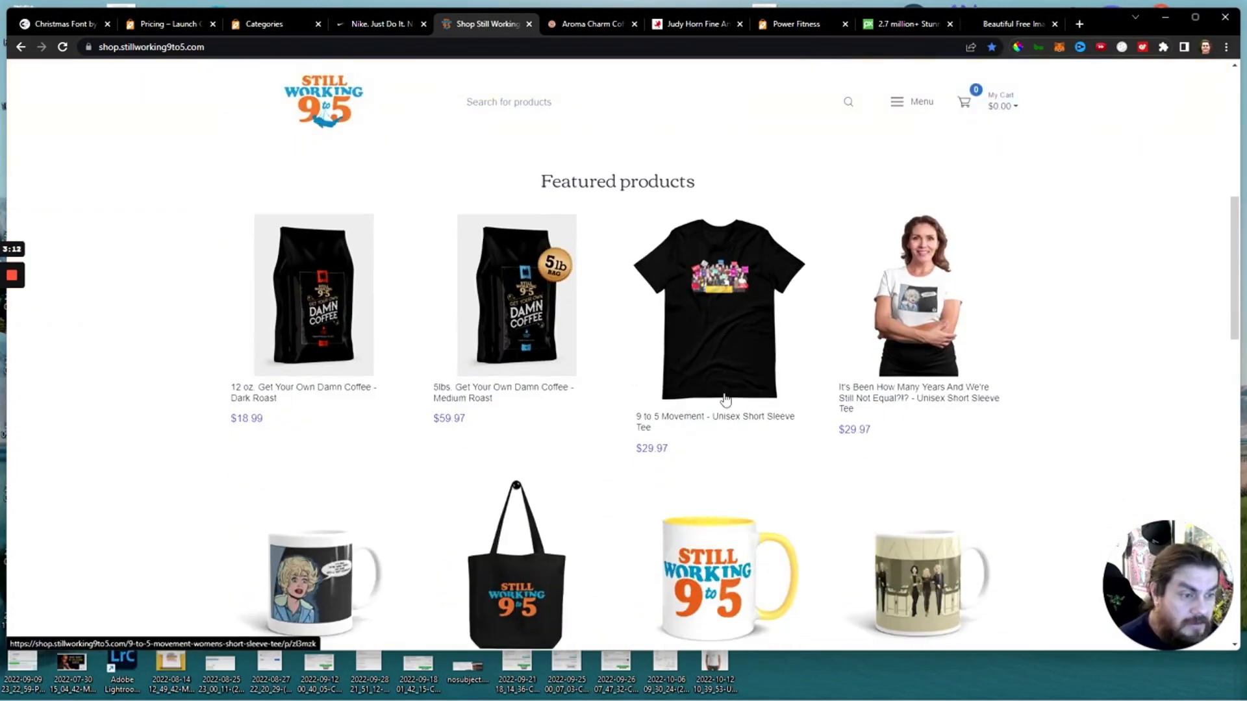
scroll(725, 398, "up", 8)
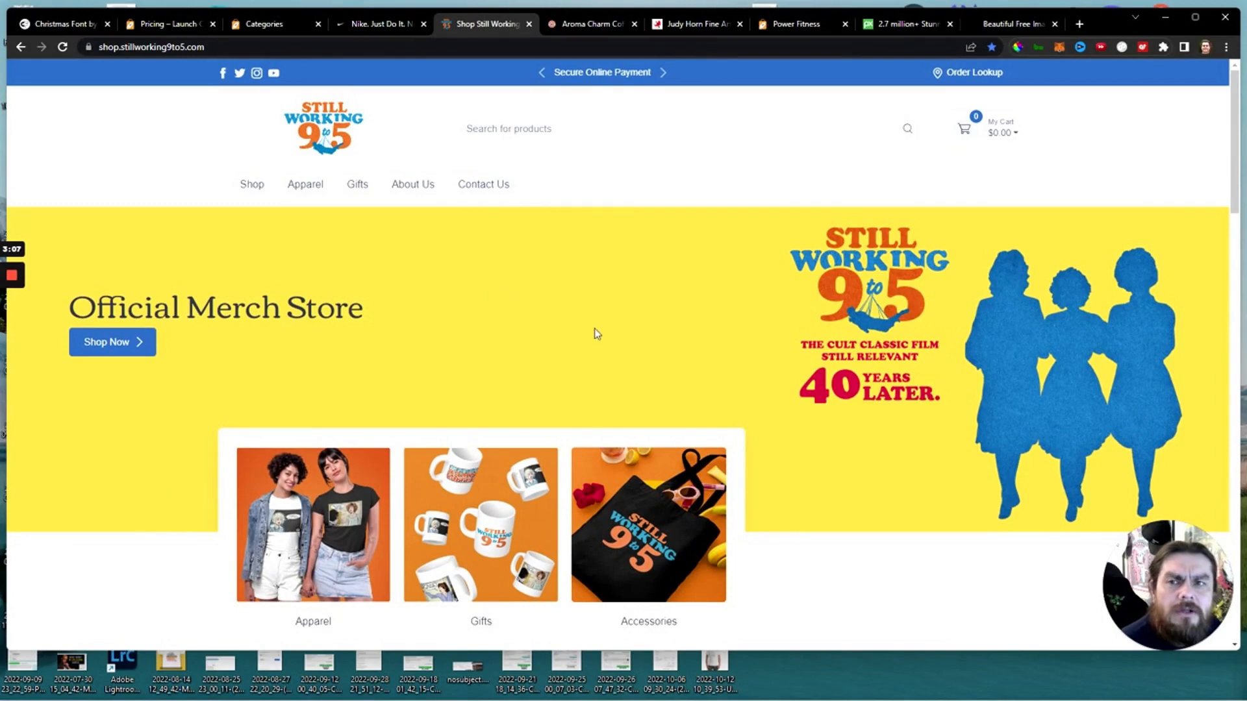
scroll(637, 459, "down", 3)
scroll(1076, 289, "up", 3)
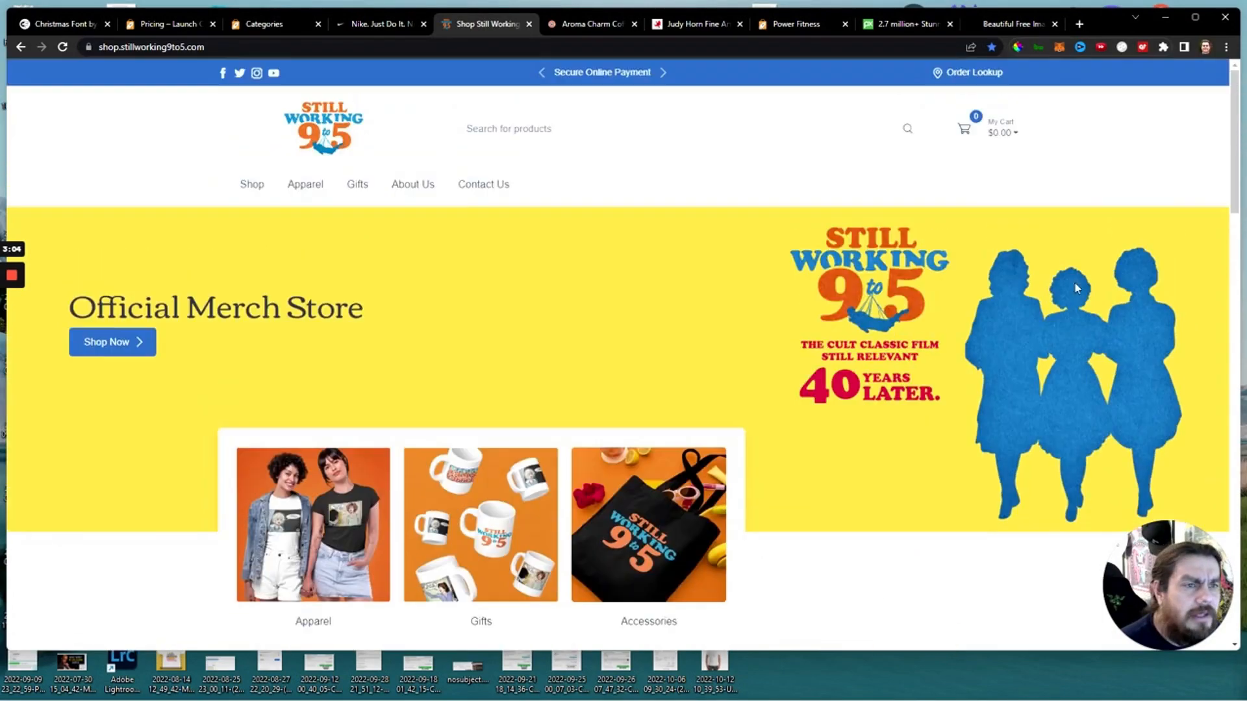
Review the Aroma Charm Coffee House store's home page from its banner down to its footer.
left_click(576, 28)
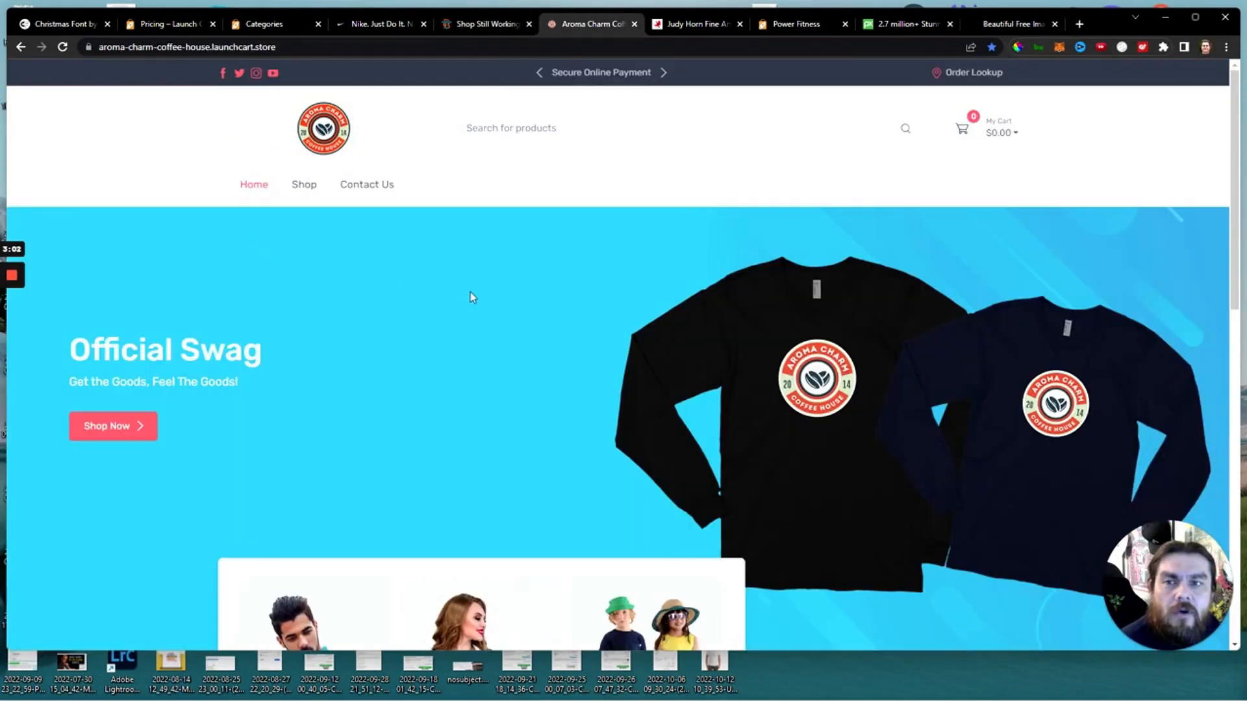
scroll(612, 325, "down", 10)
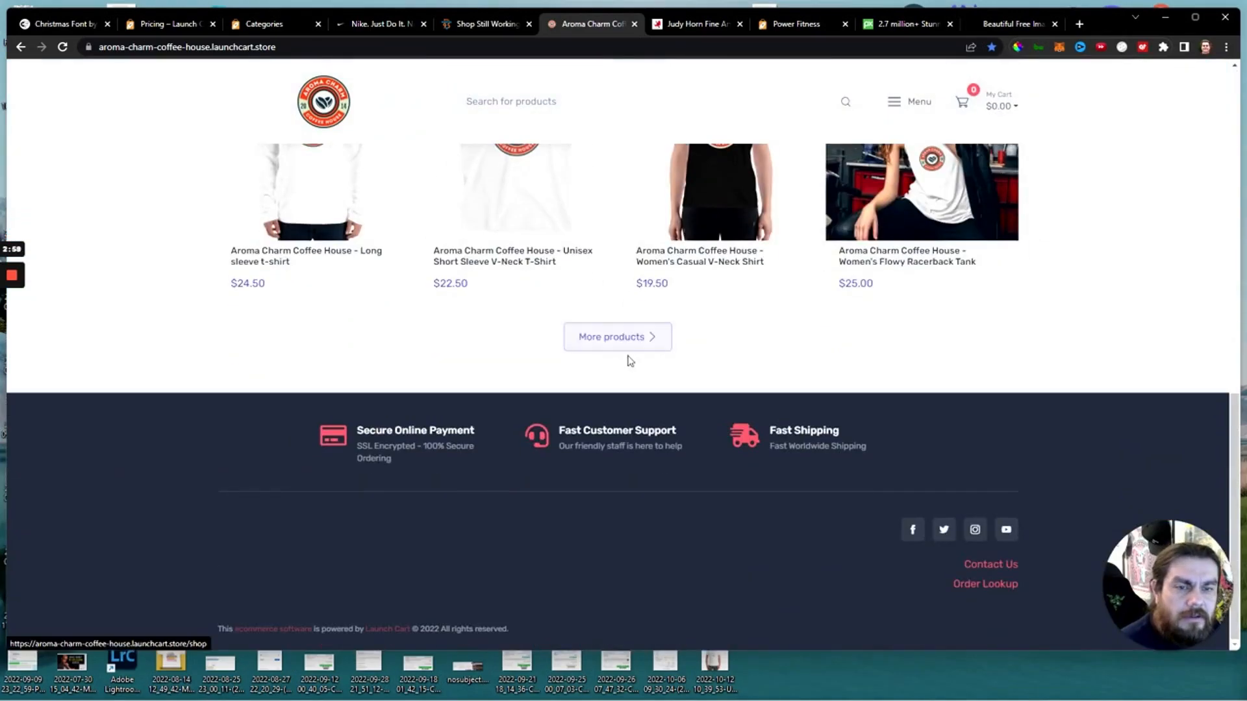
scroll(630, 361, "up", 10)
Browse the Horn Fine Art store's home page, cycling through its banner slides and viewing the content below.
left_click(688, 27)
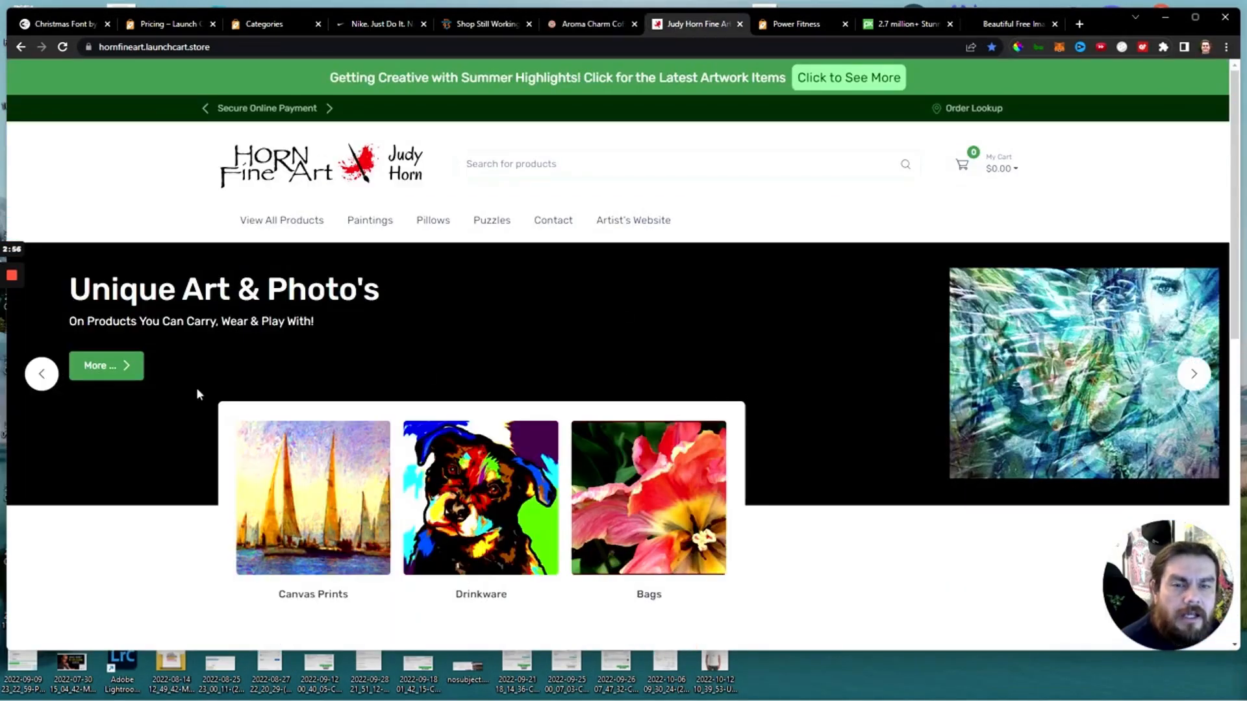
left_click(1195, 373)
left_click(1201, 373)
left_click(1200, 374)
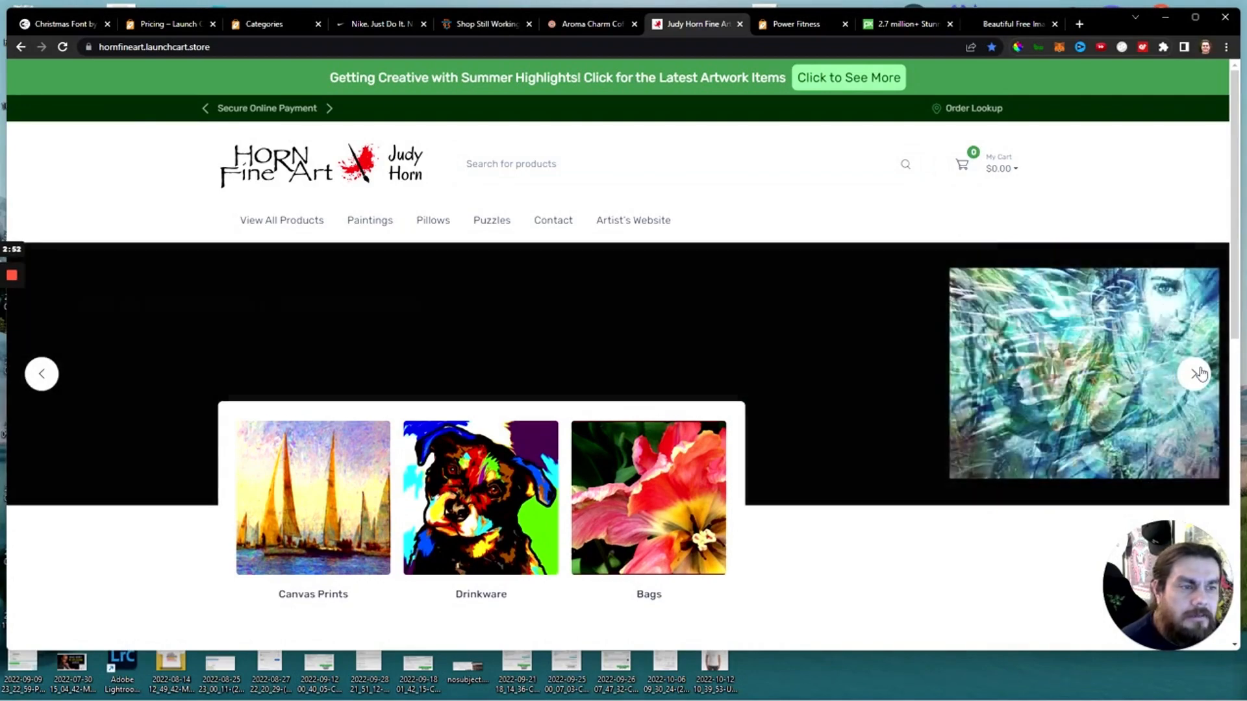
scroll(513, 453, "down", 10)
scroll(559, 448, "up", 10)
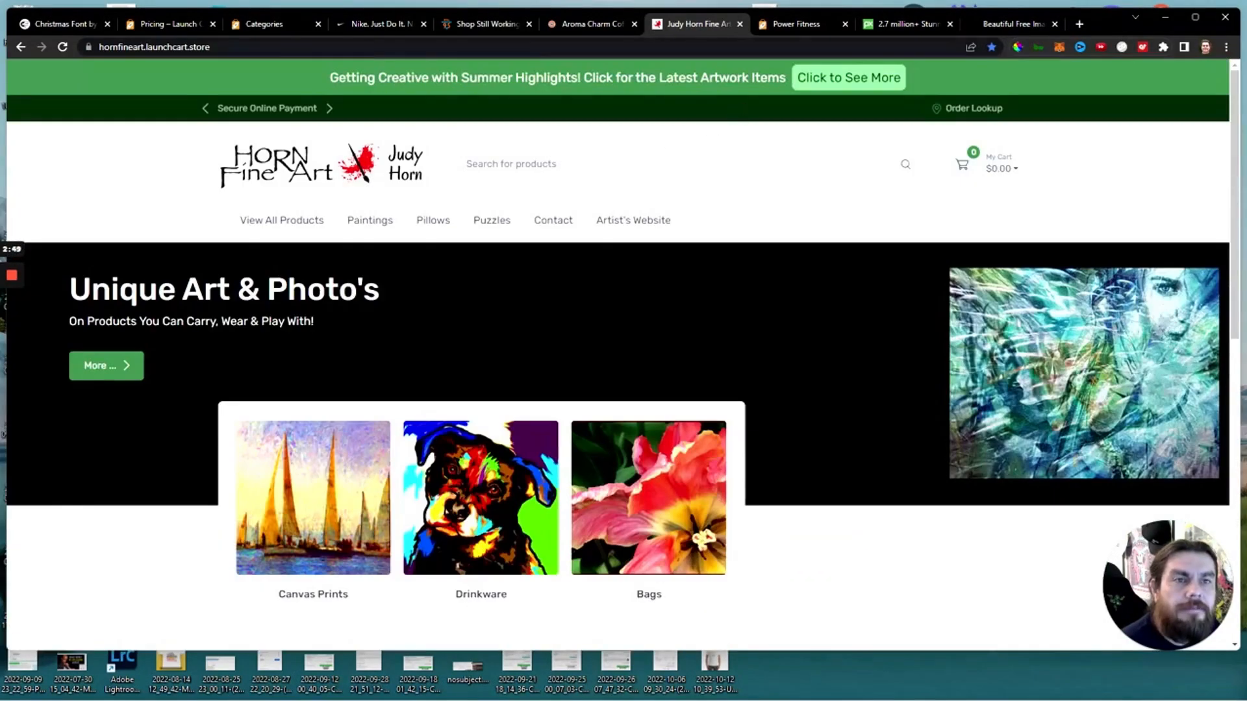
View the Power Fitness store's banner and featured categories, and open the Pixabay free image site.
left_click(811, 33)
scroll(844, 347, "down", 4)
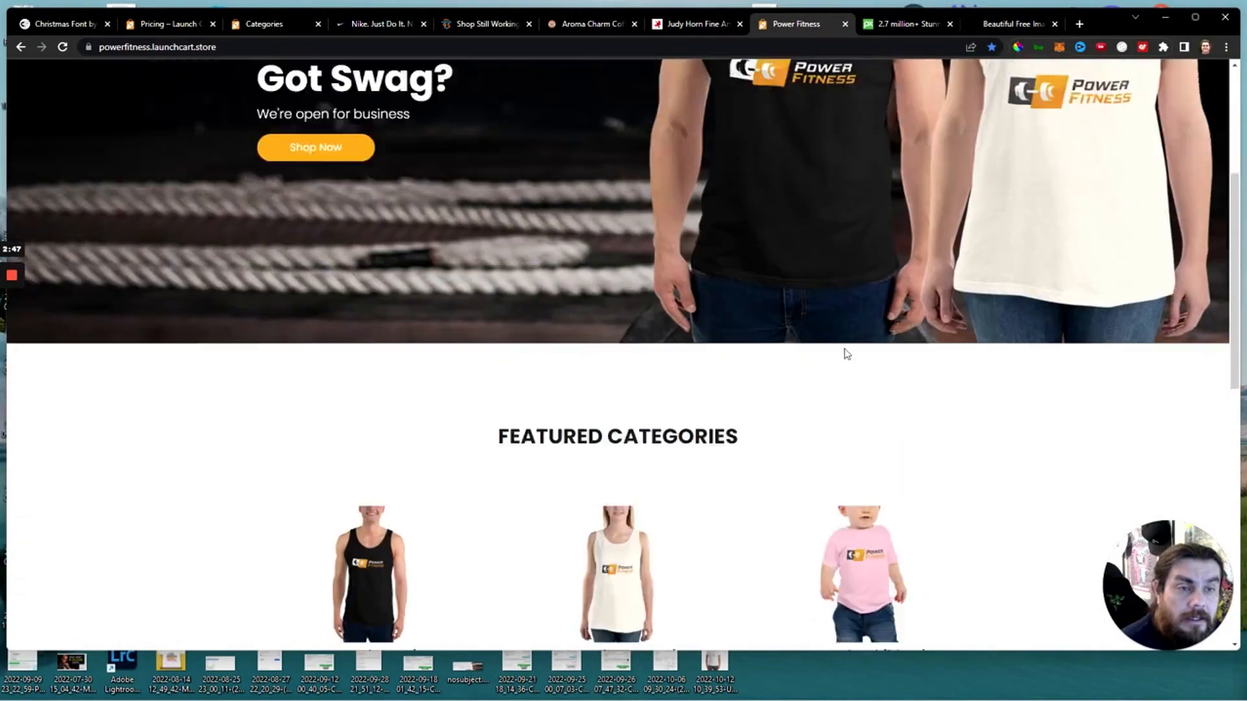
scroll(846, 354, "up", 2)
scroll(834, 363, "up", 2)
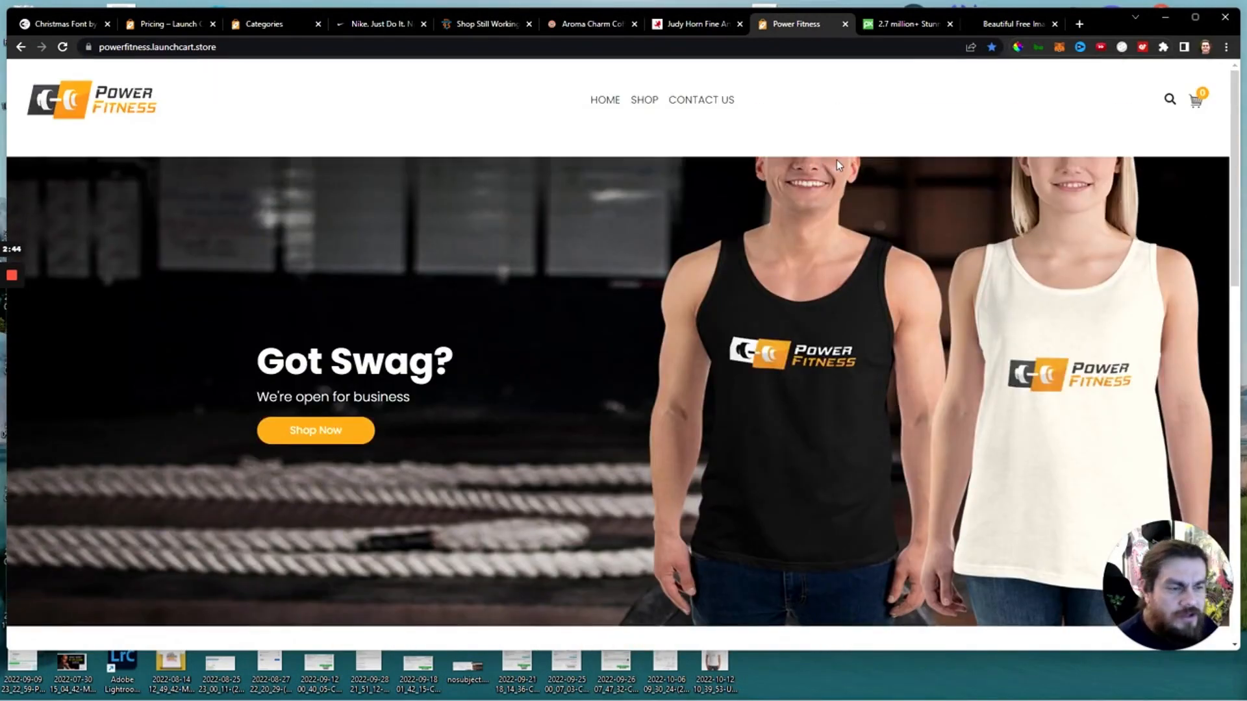
left_click(889, 26)
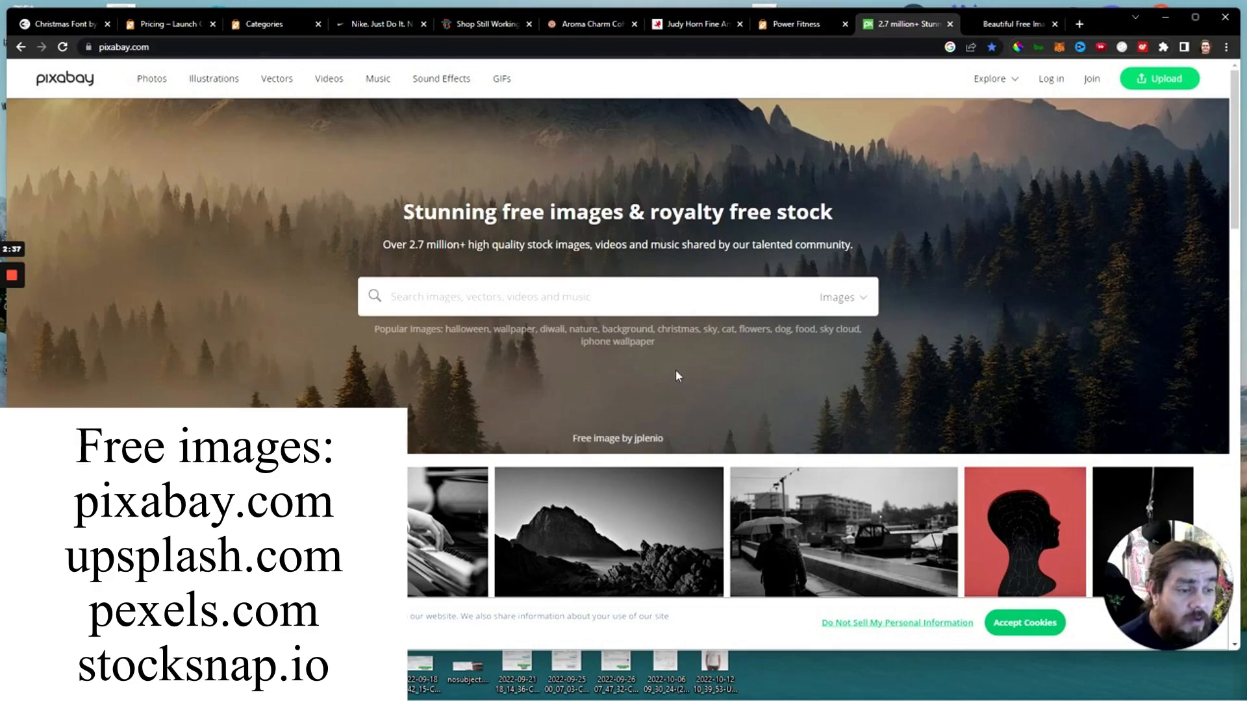
scroll(675, 375, "down", 3)
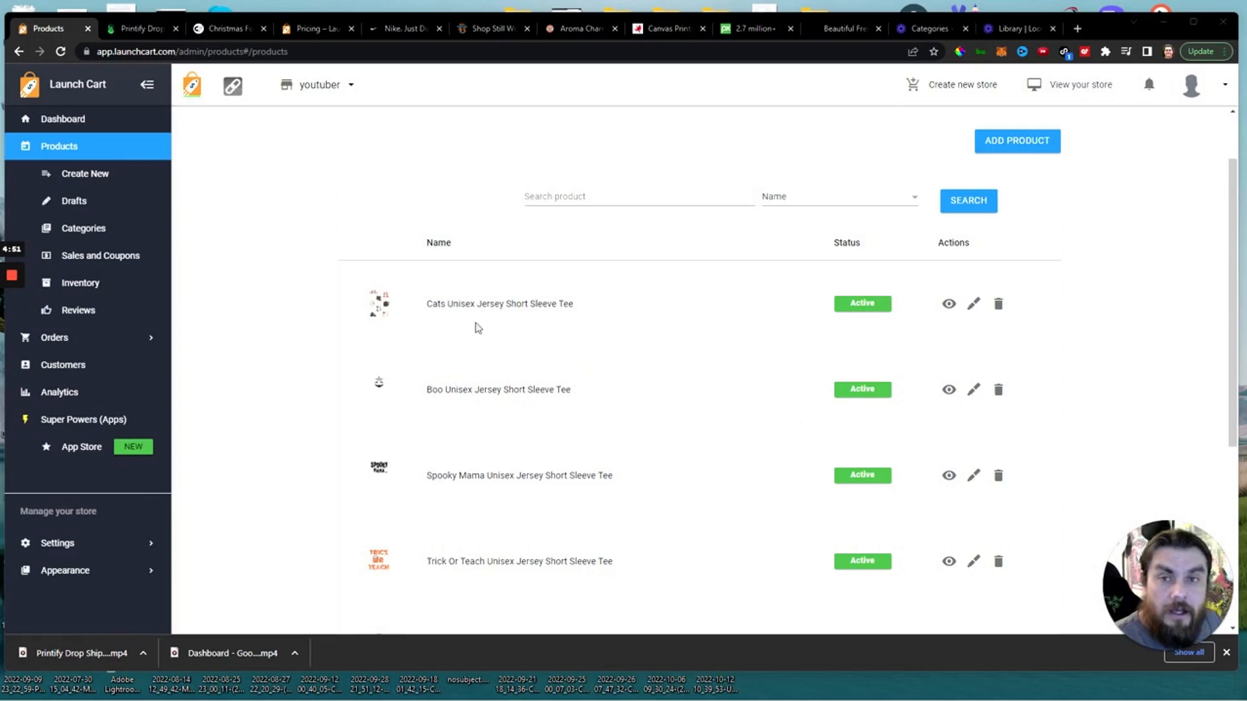
Open the Quick Start Guide from the Launch Cart dashboard, browse its lessons, and close it.
left_click(63, 123)
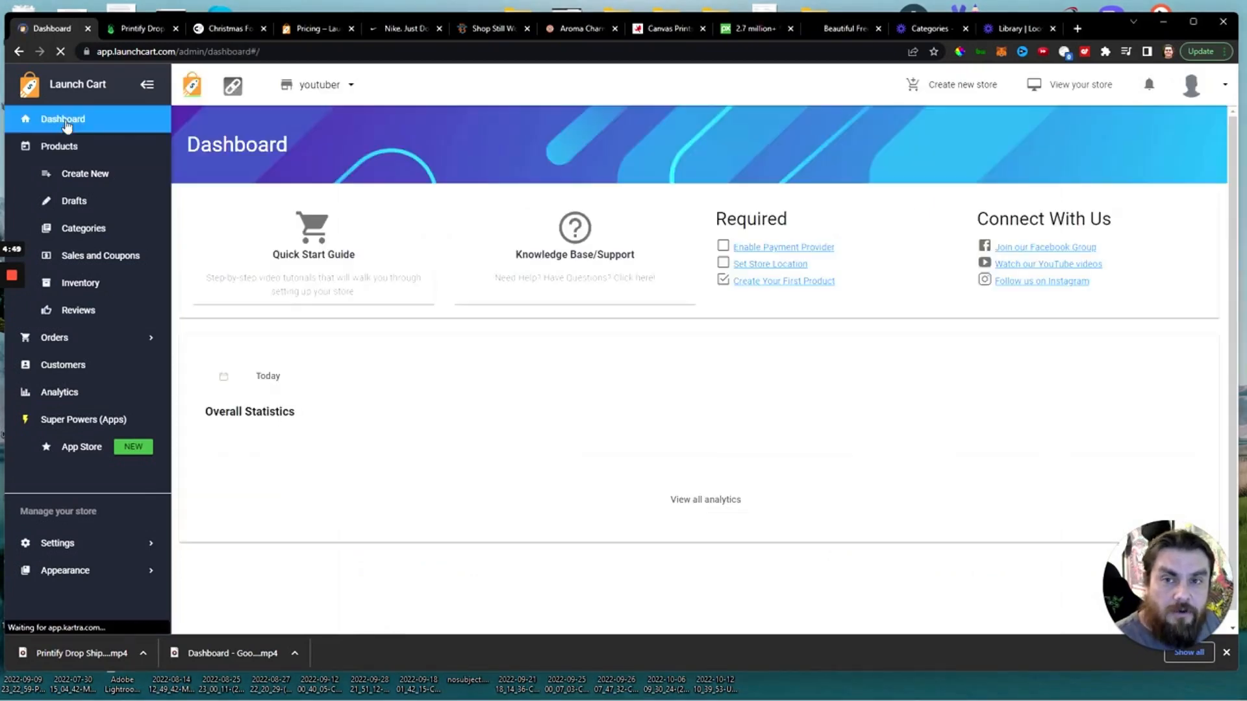
left_click(307, 239)
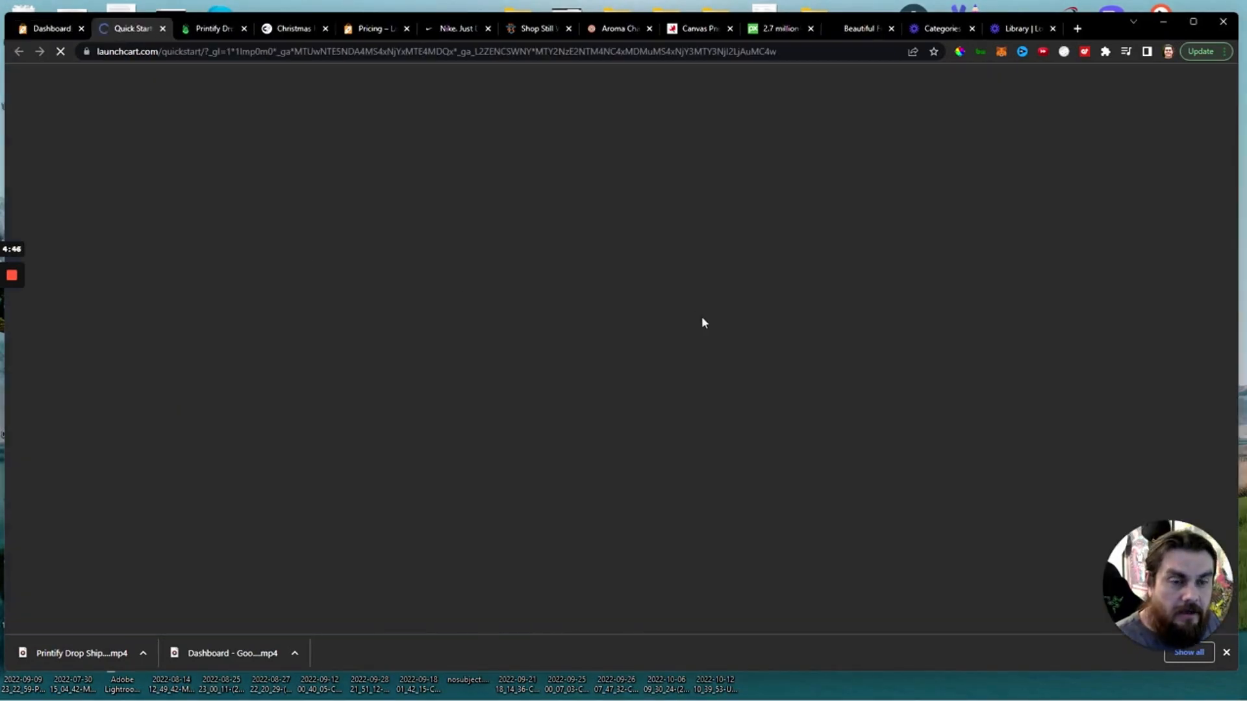
scroll(695, 364, "down", 6)
scroll(676, 455, "up", 4)
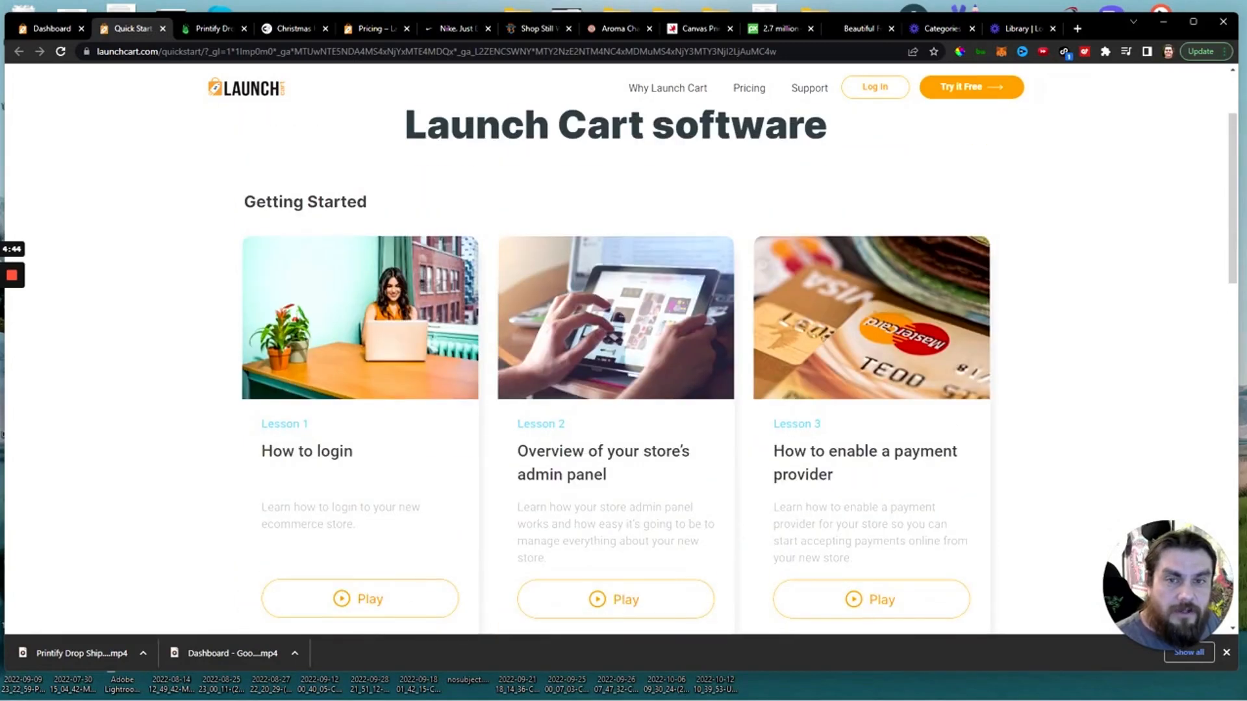
left_click(162, 28)
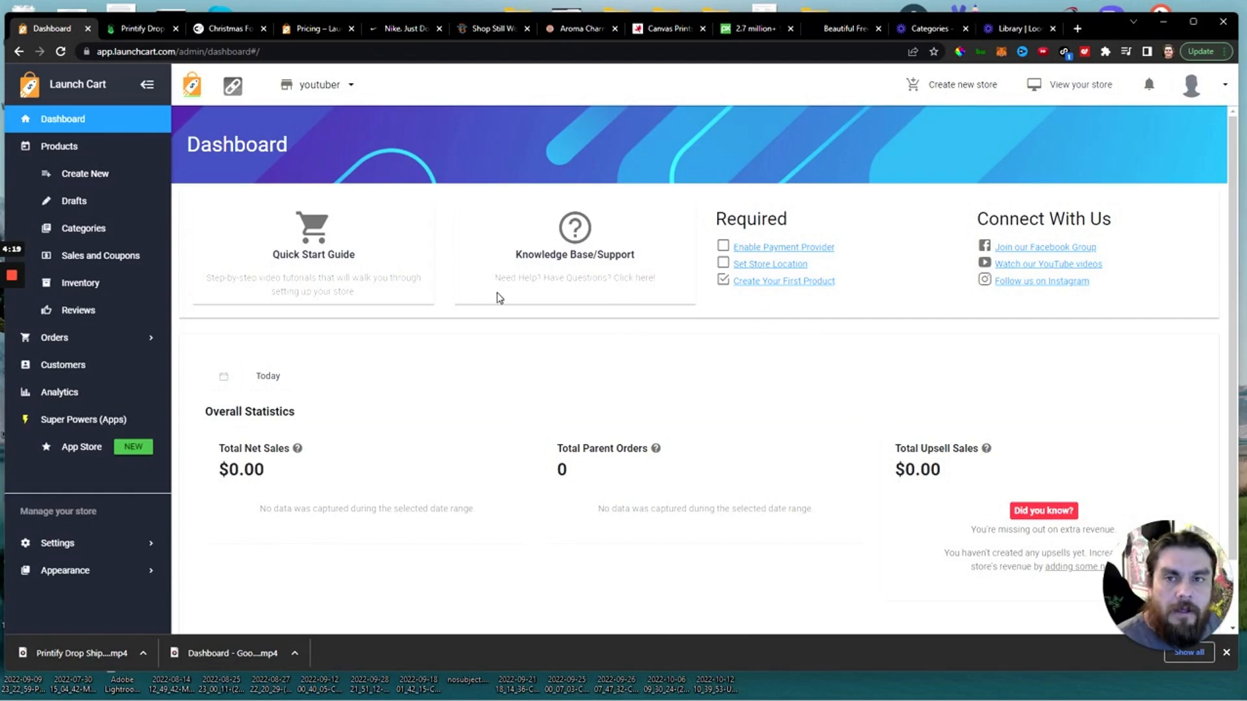
Delete the Halloween Shirts and Mugs categories from the store's category list.
left_click(100, 235)
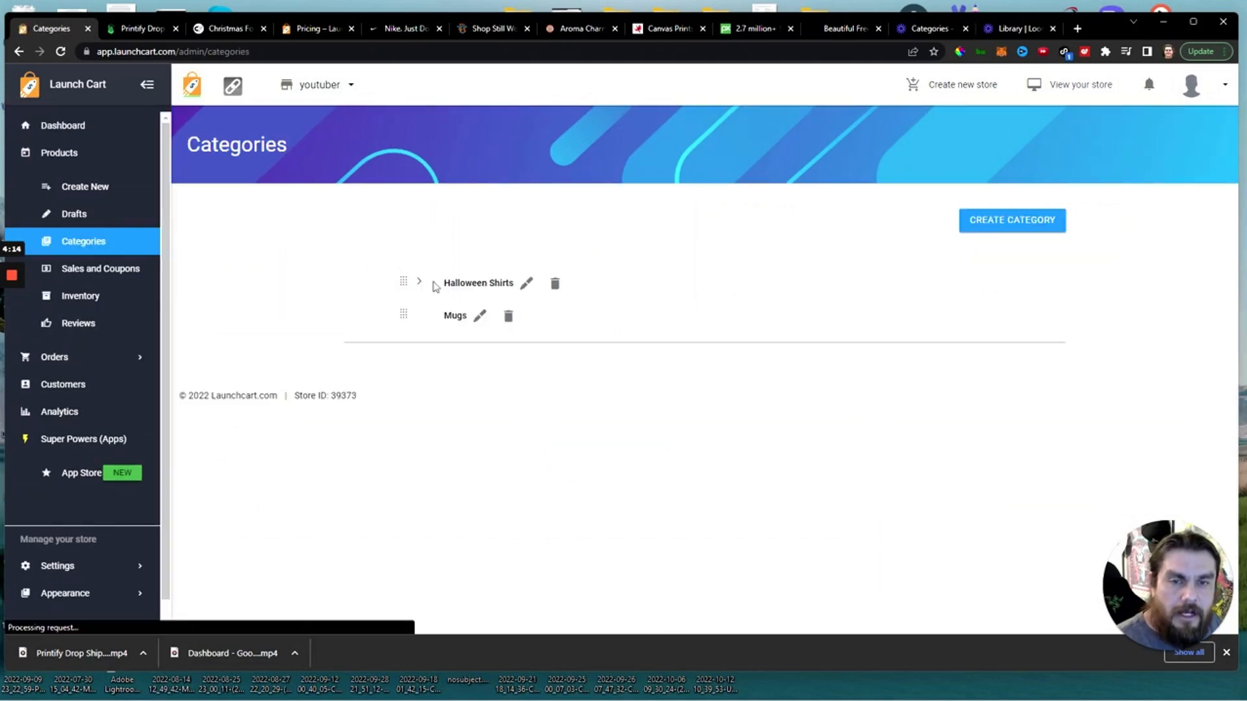
left_click(554, 286)
left_click(841, 178)
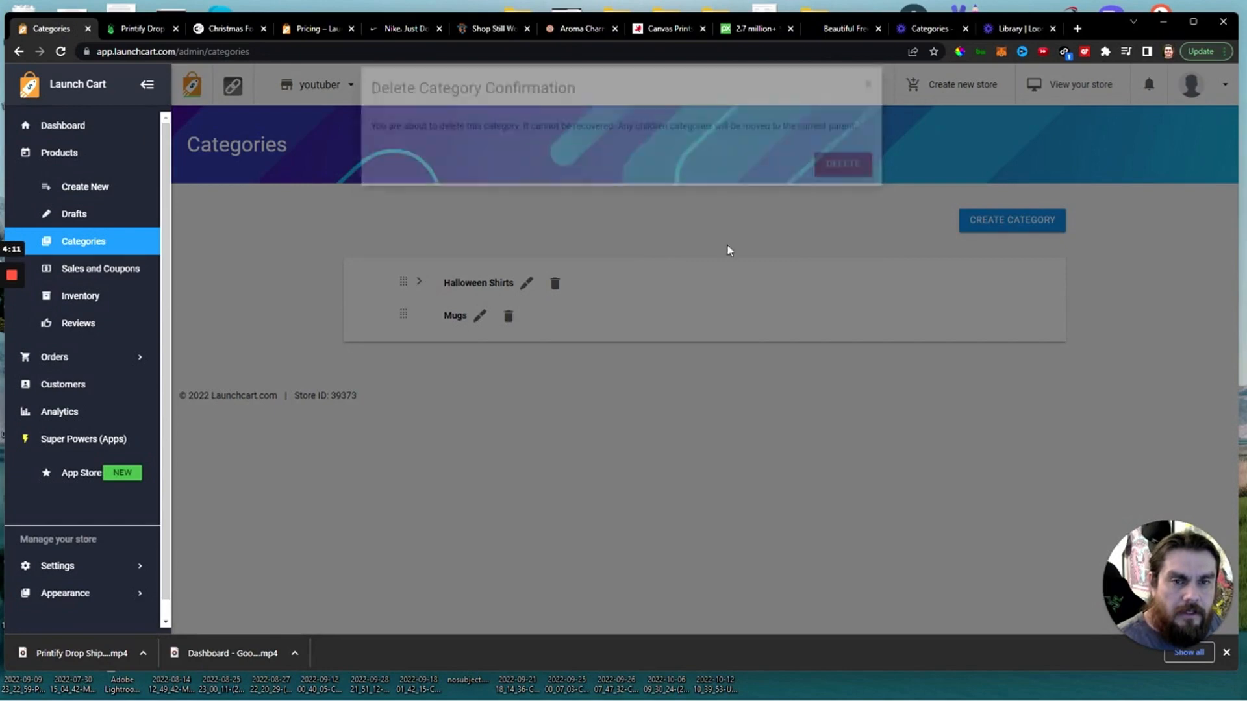
left_click(508, 284)
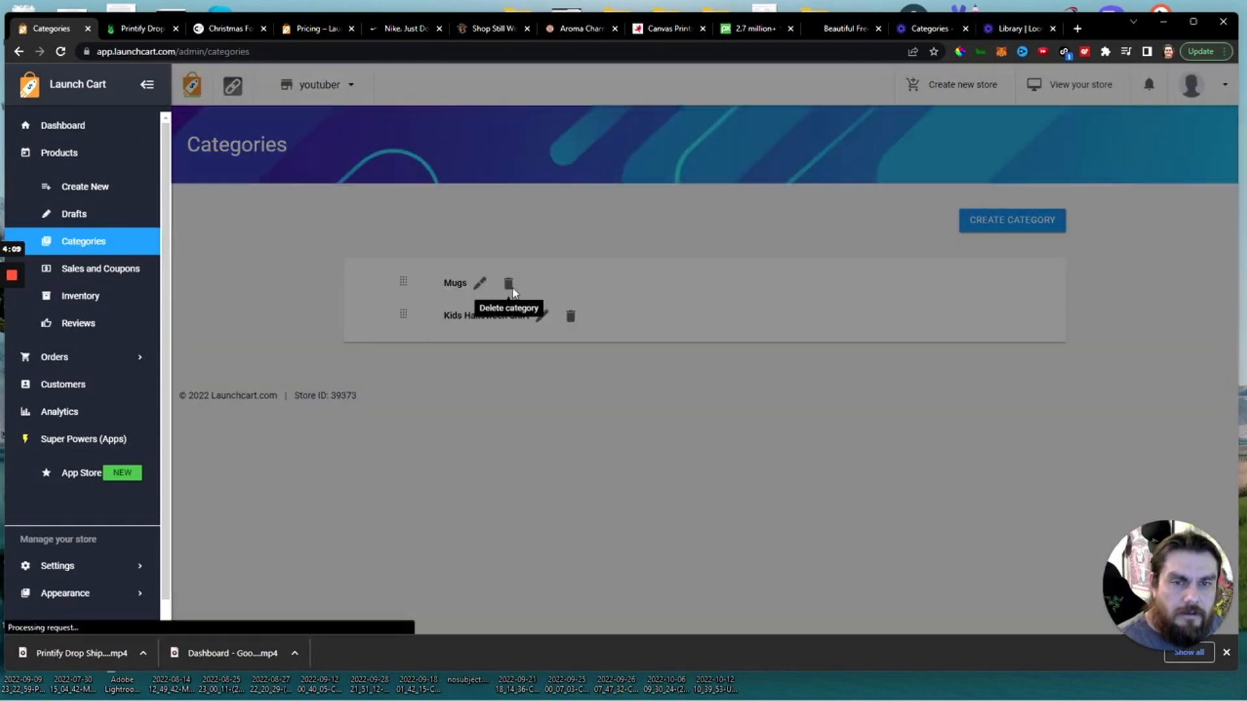
left_click(869, 181)
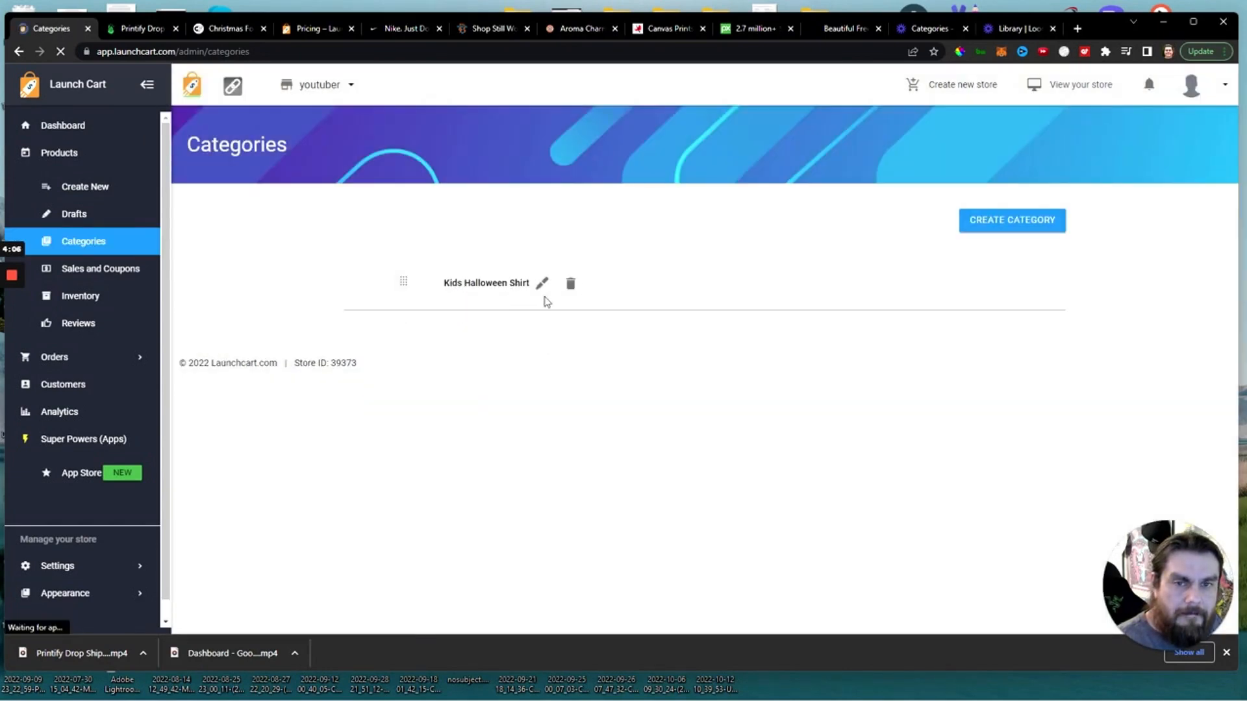
Delete the remaining Kids Halloween Shirt category and confirm its removal.
left_click(572, 285)
left_click(845, 177)
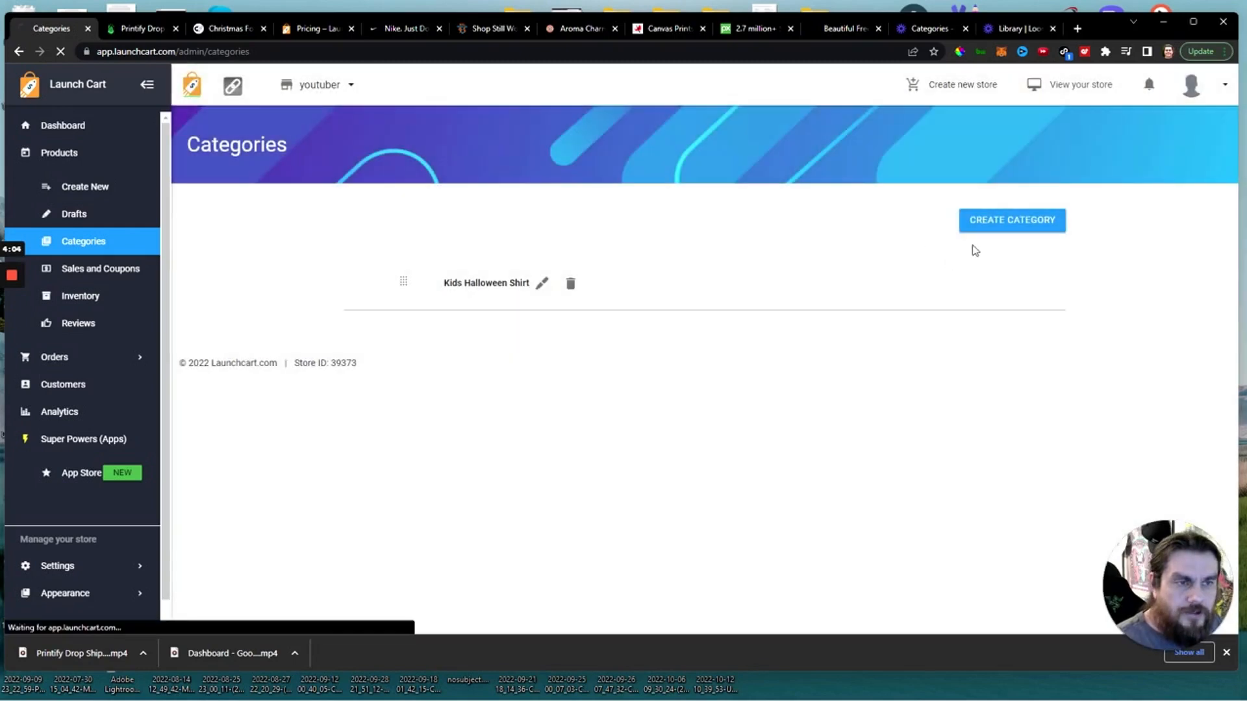
Create an uncategorized Halloween Shirts category, using its title as the description too.
left_click(1011, 220)
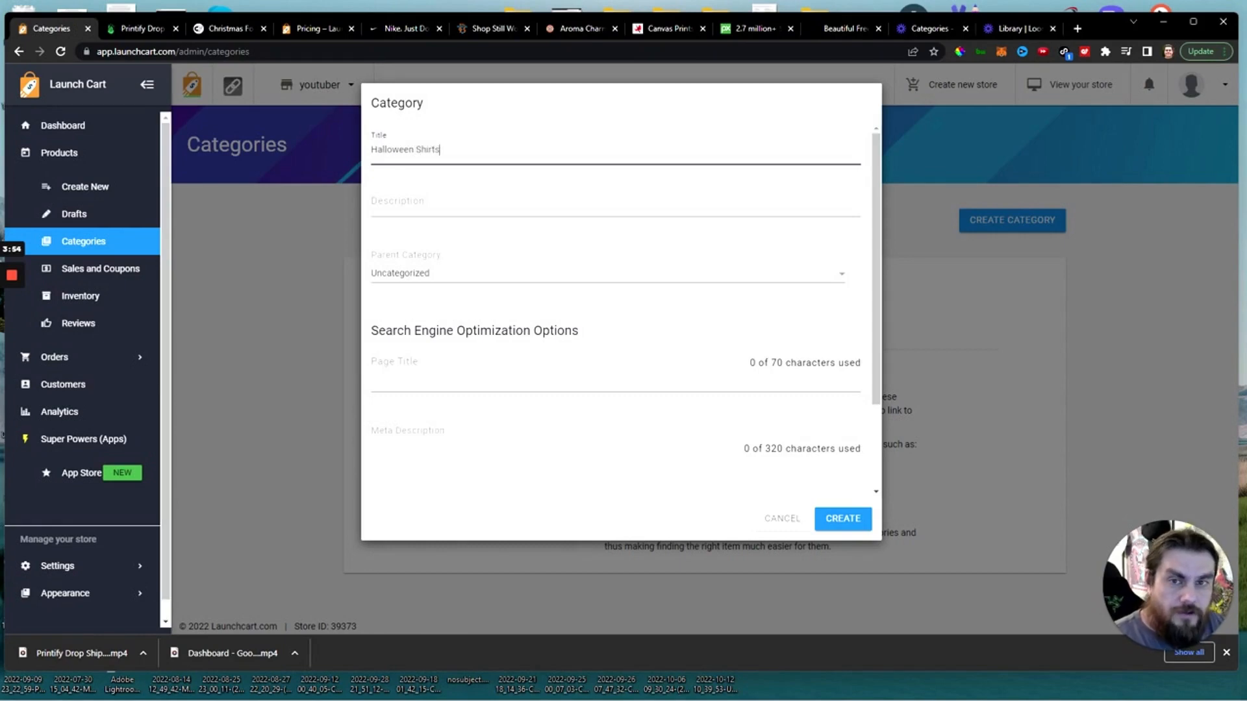
key("ctrl+a")
key("ctrl+c")
left_click(403, 202)
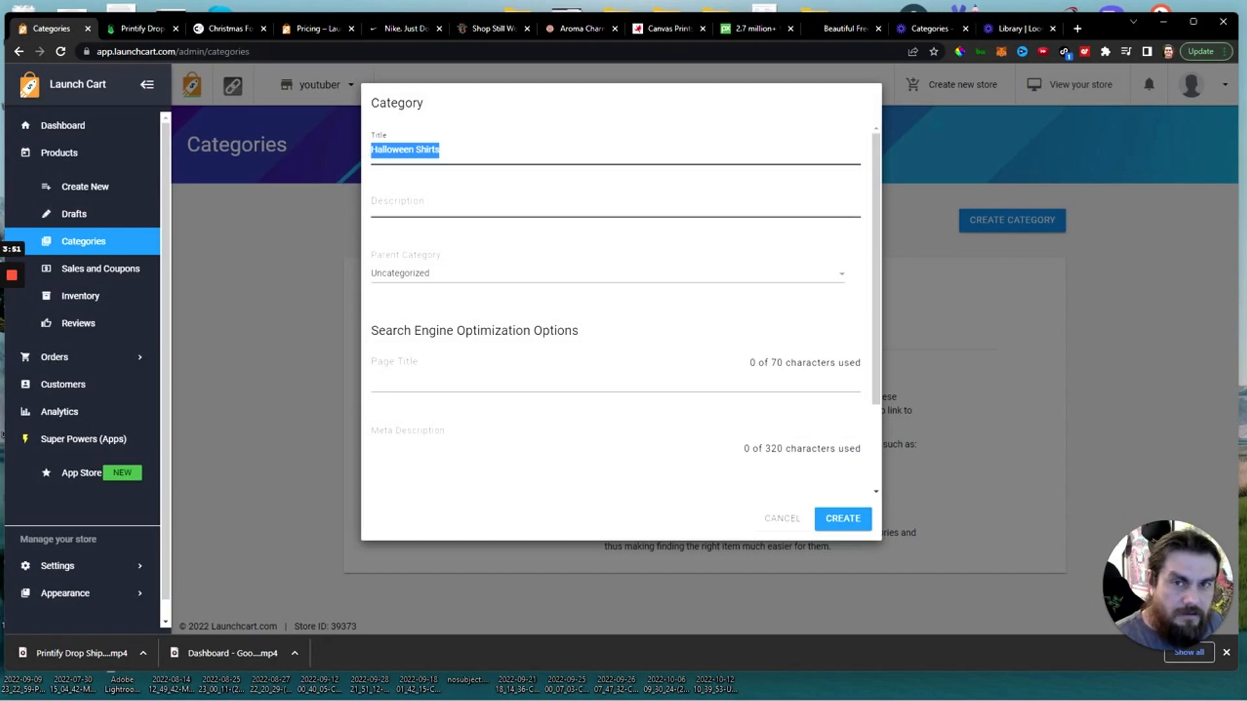
key("ctrl+v")
left_click(481, 275)
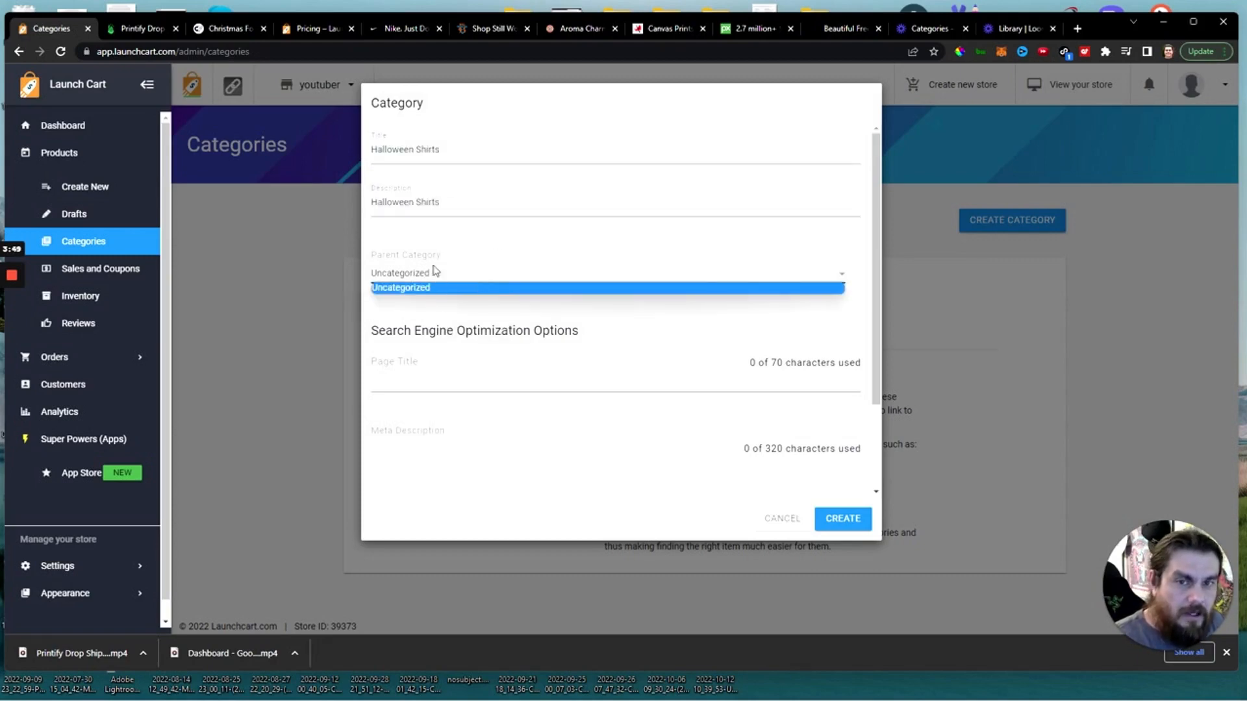
left_click(832, 521)
left_click(832, 521)
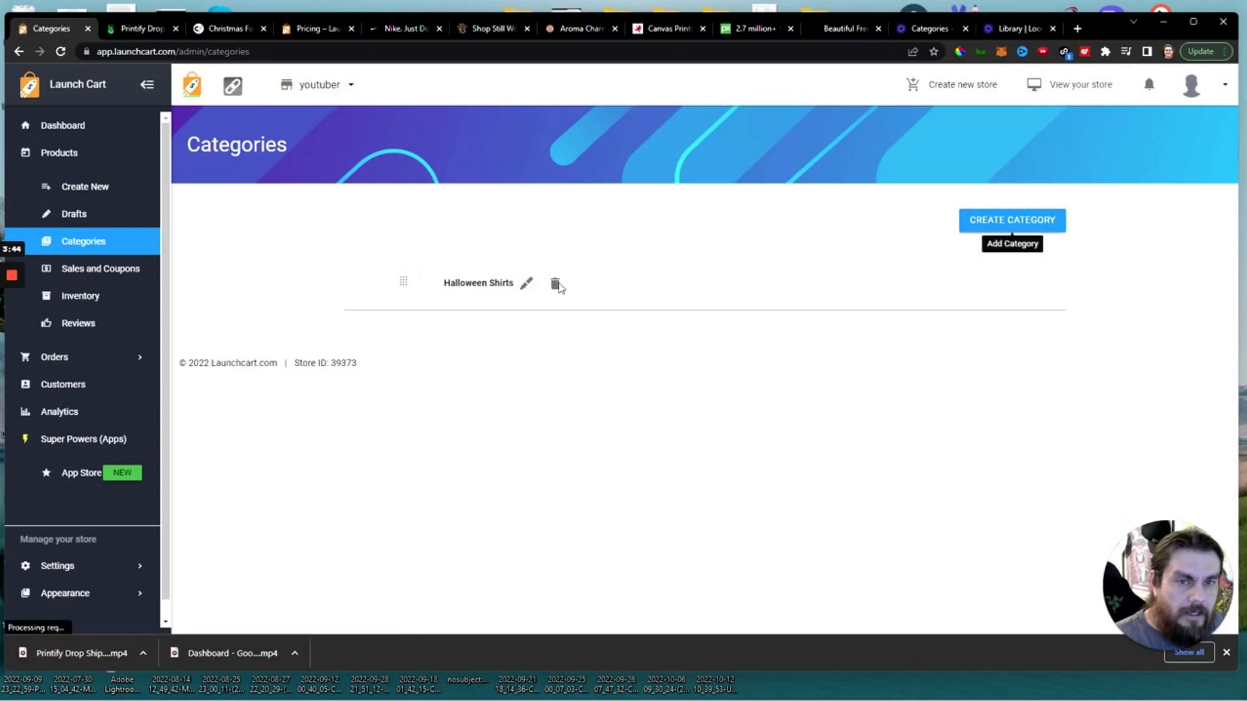
Create a Mugs category with Mugs as both its title and description.
left_click(1012, 220)
left_click(416, 138)
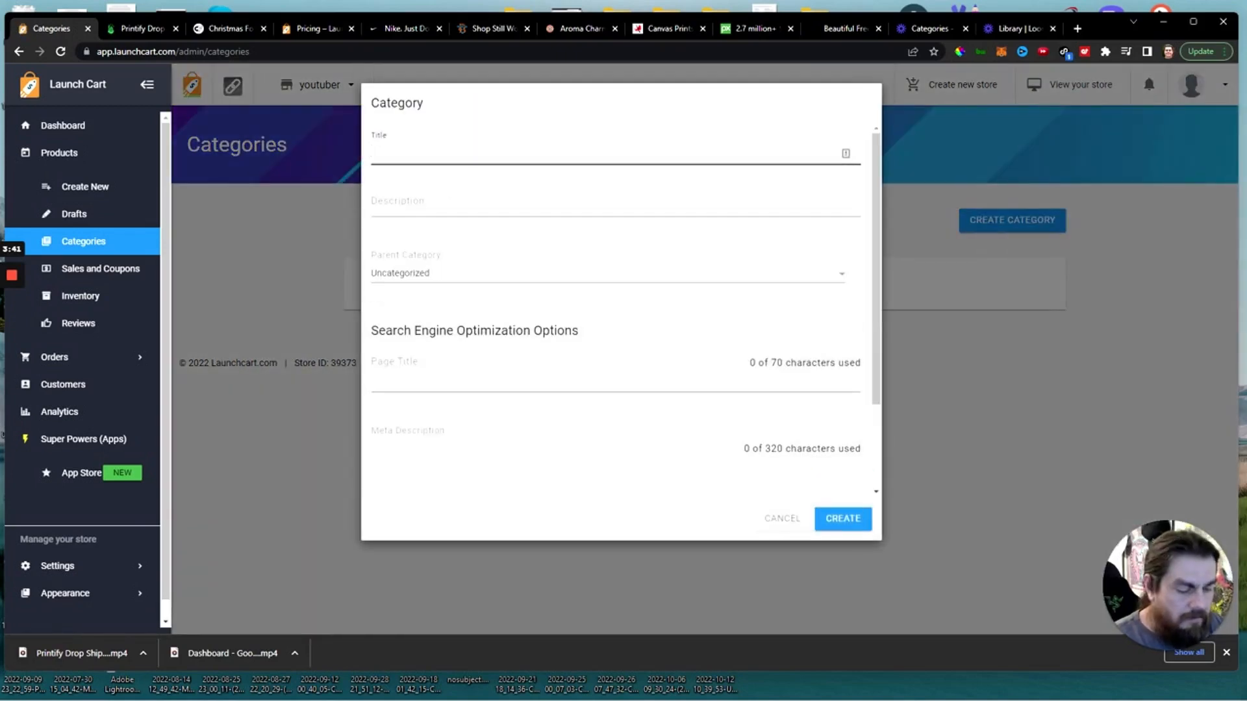
left_click_drag(395, 151, 364, 159)
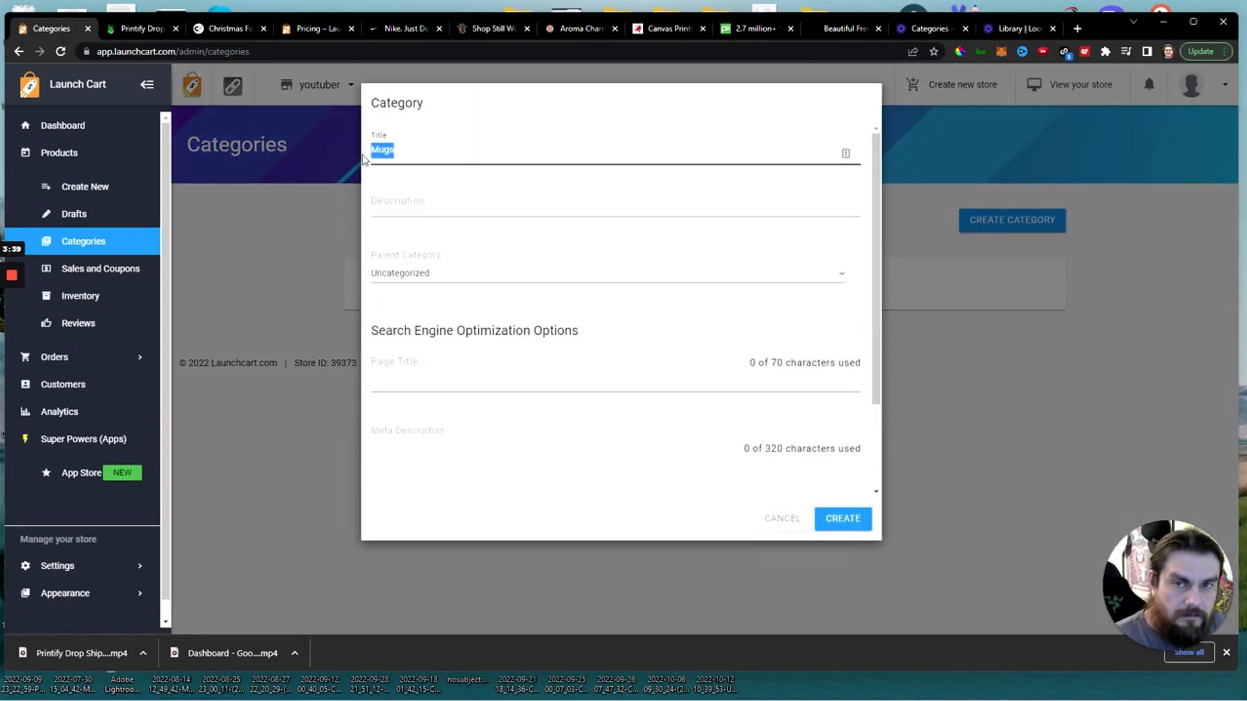
left_click(421, 198)
key("ctrl+v")
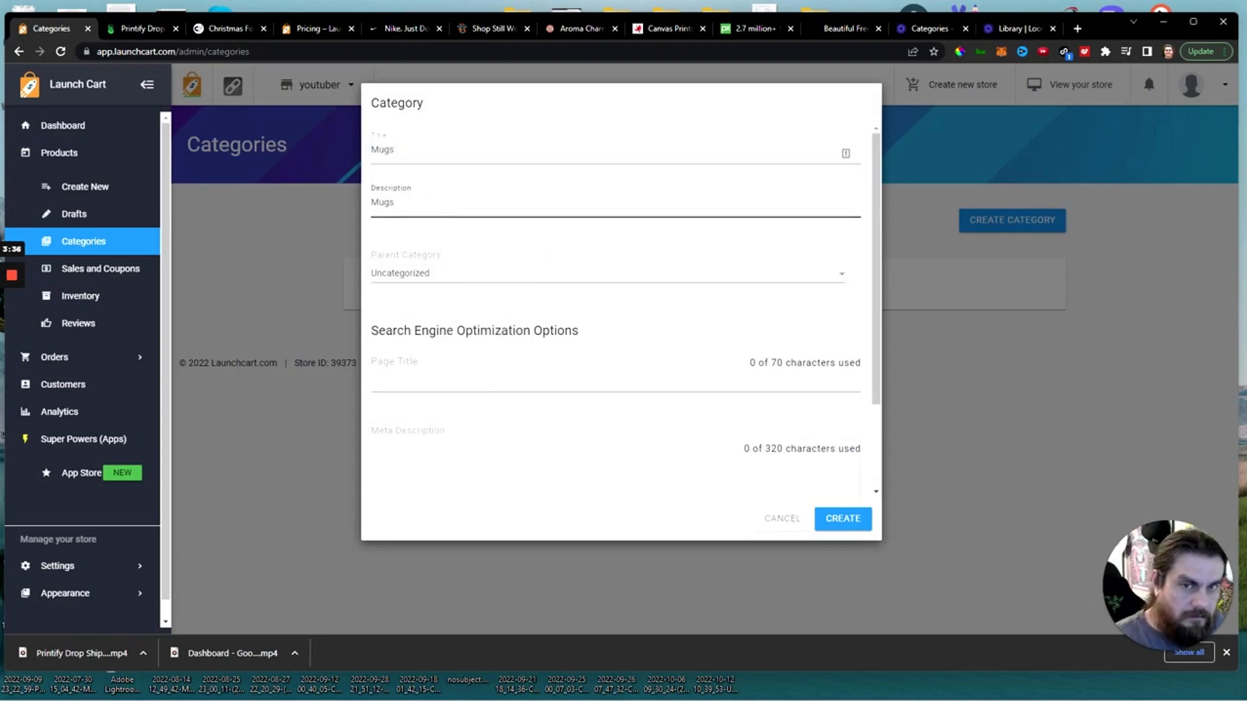
left_click(836, 518)
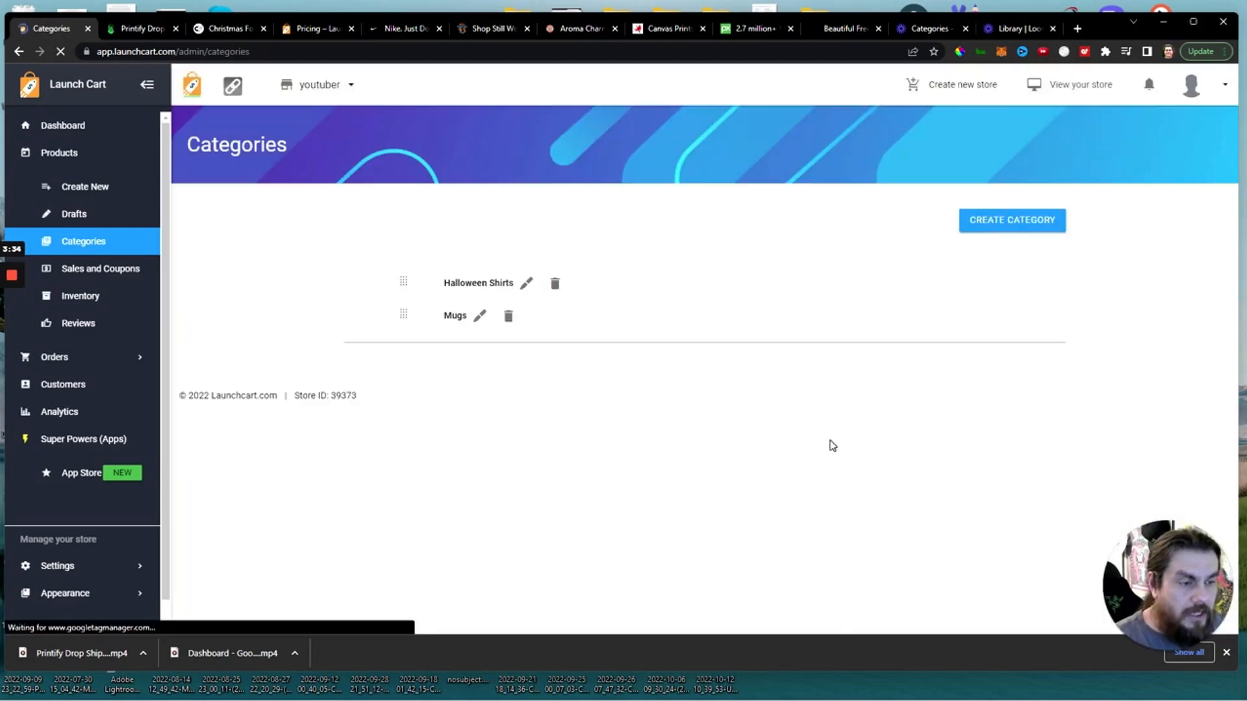
Create a Kids Halloween Shirts category with a matching description, nested under the Halloween Shirts parent category.
left_click(980, 224)
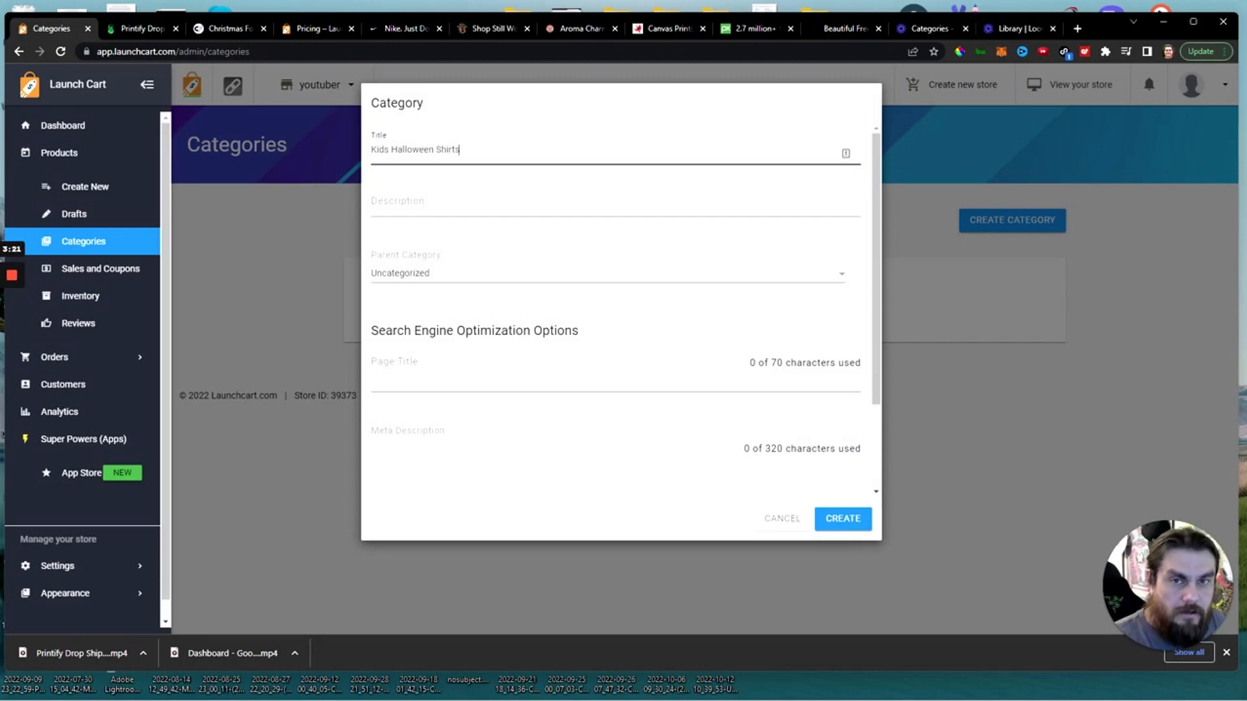
key("ctrl+a")
key("ctrl+c")
left_click(416, 202)
key("ctrl+v")
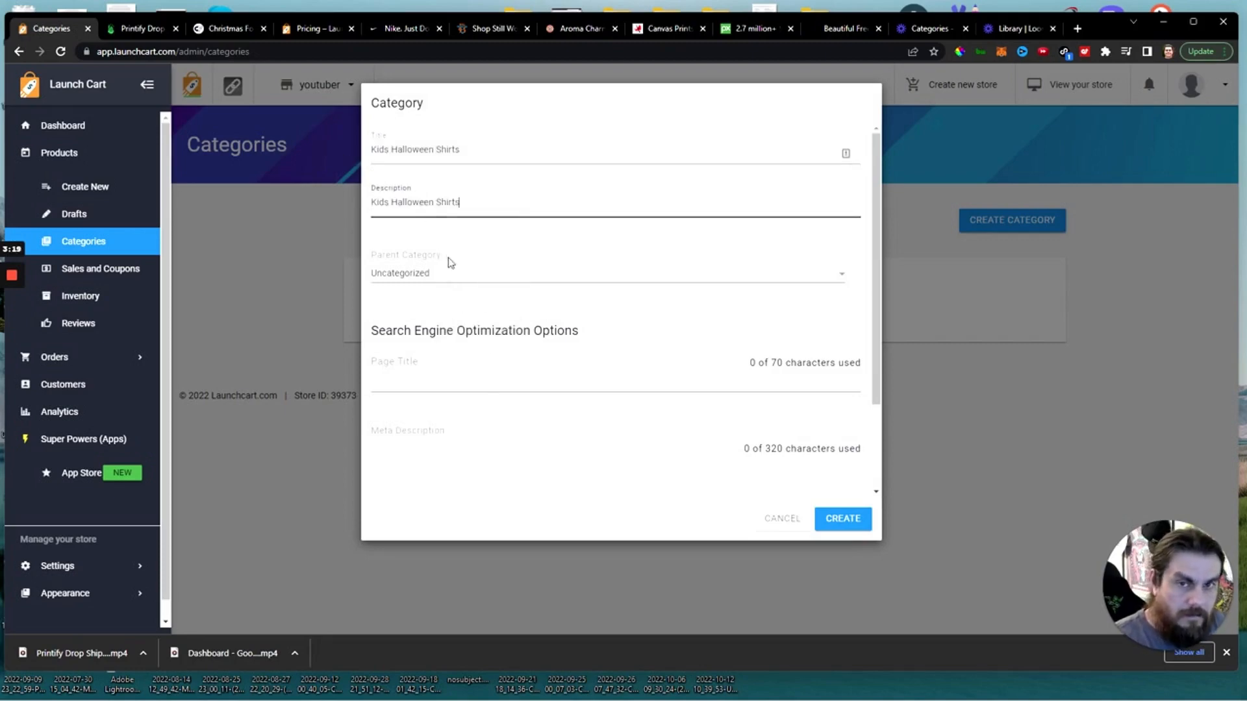
left_click(451, 262)
left_click(409, 310)
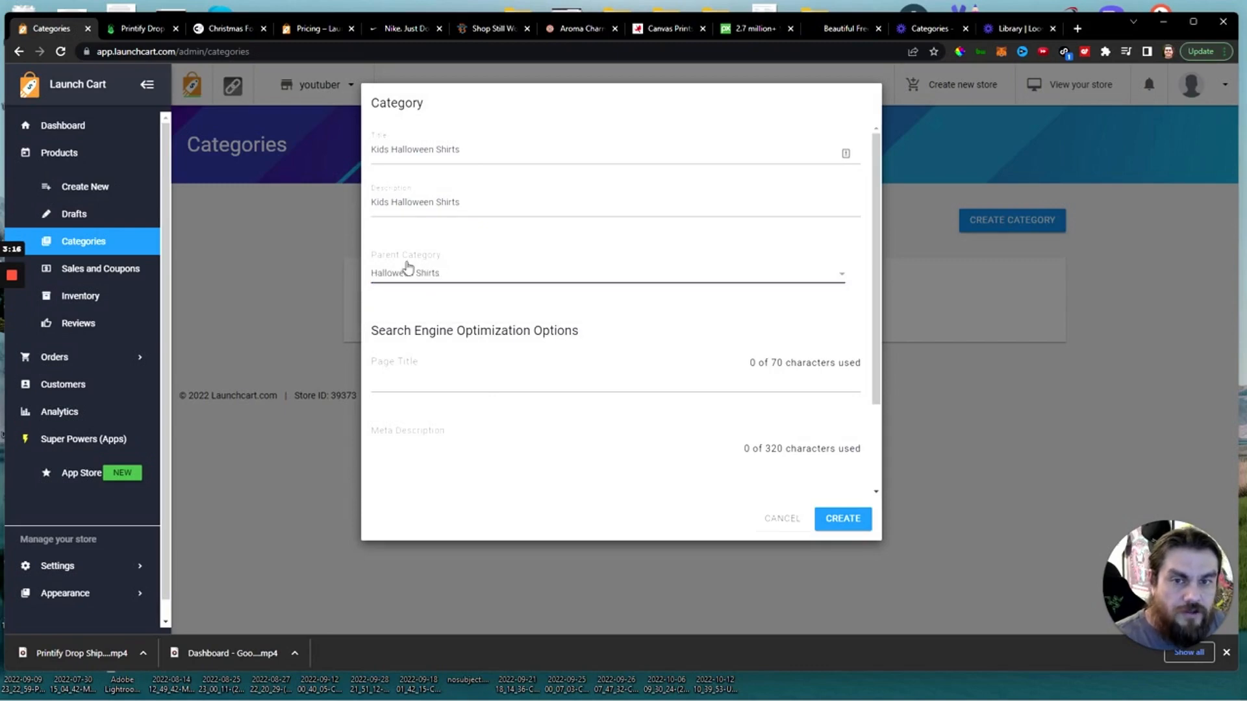
left_click(856, 528)
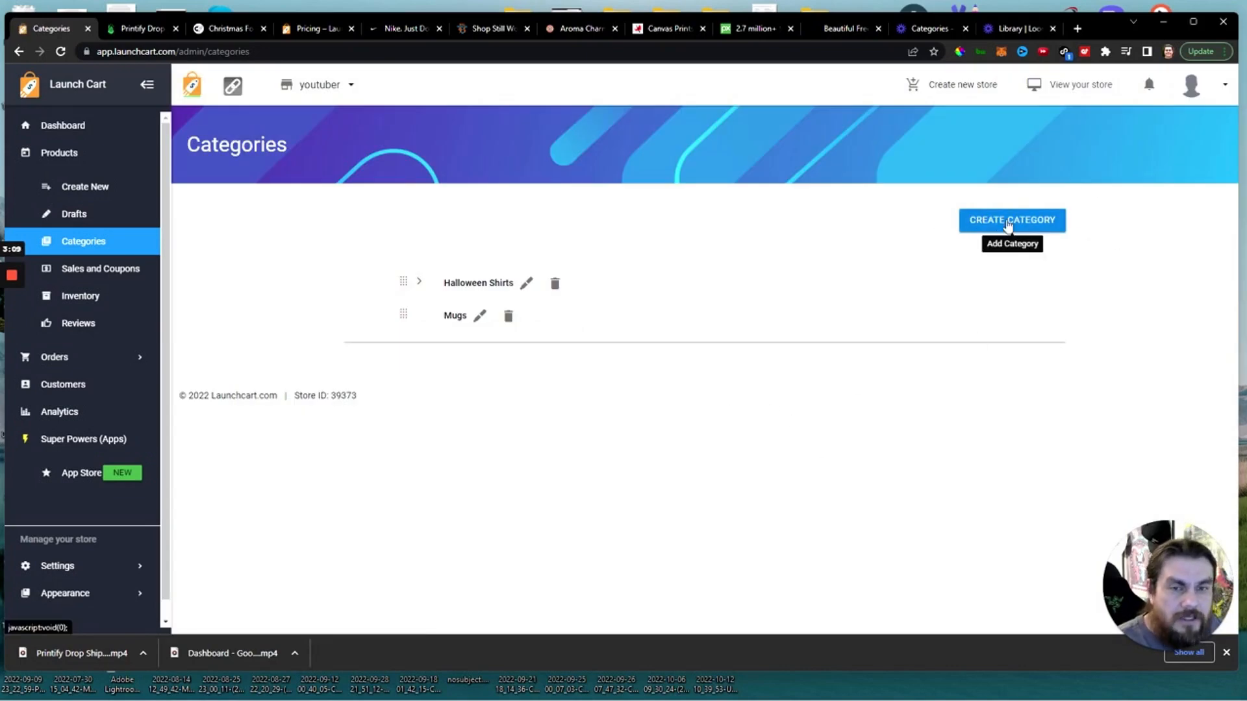
Open the Halloween Unisex Jersey Short Sleeve Tee from the product list for editing and assign it to Halloween Shirts.
left_click(88, 163)
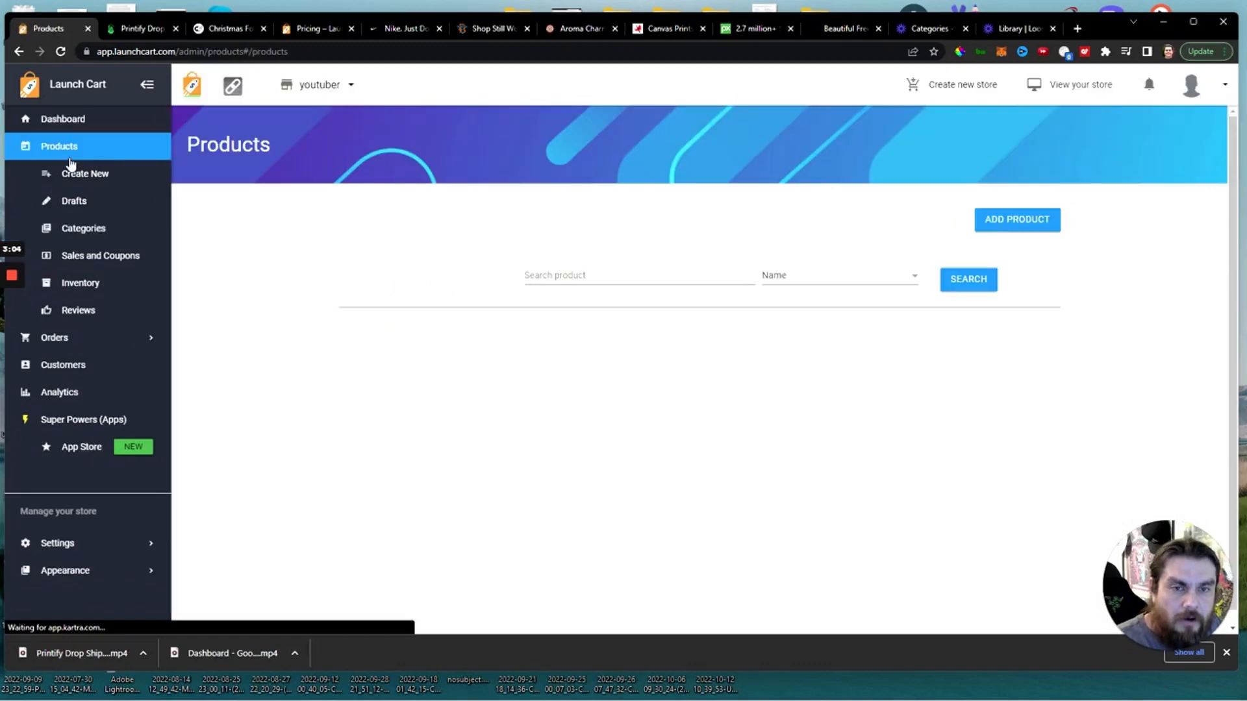
scroll(579, 444, "down", 1)
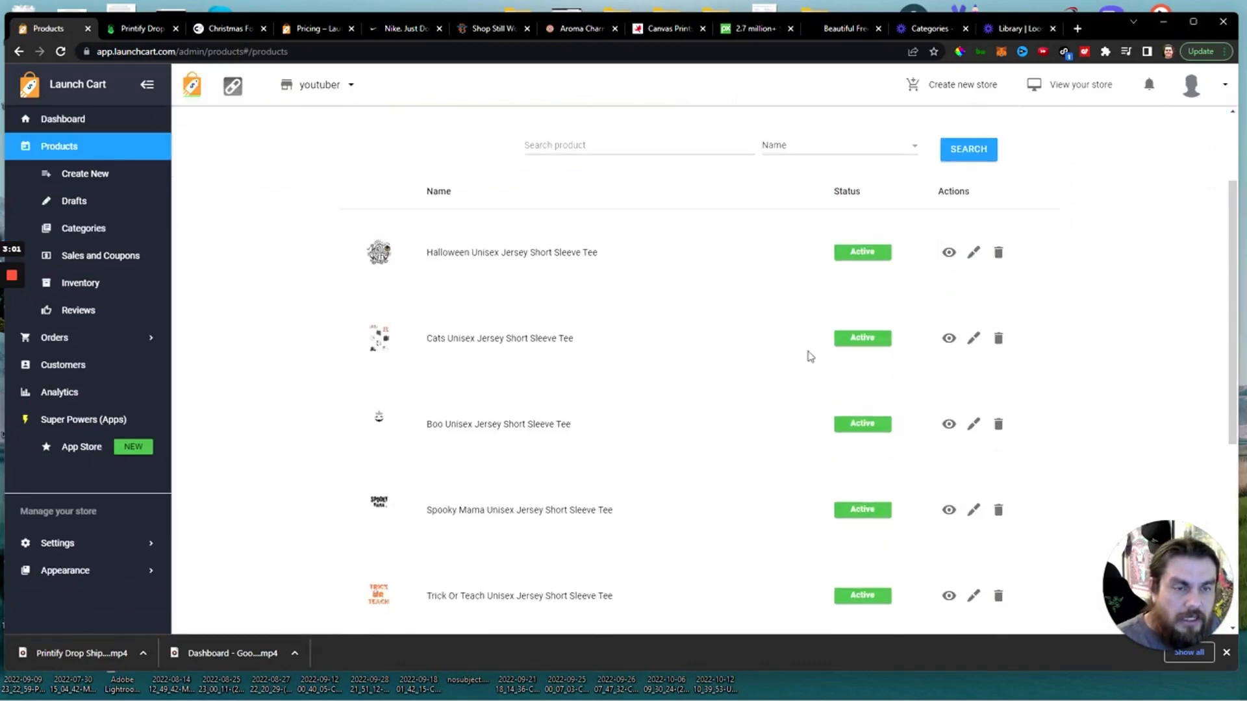
left_click(975, 254)
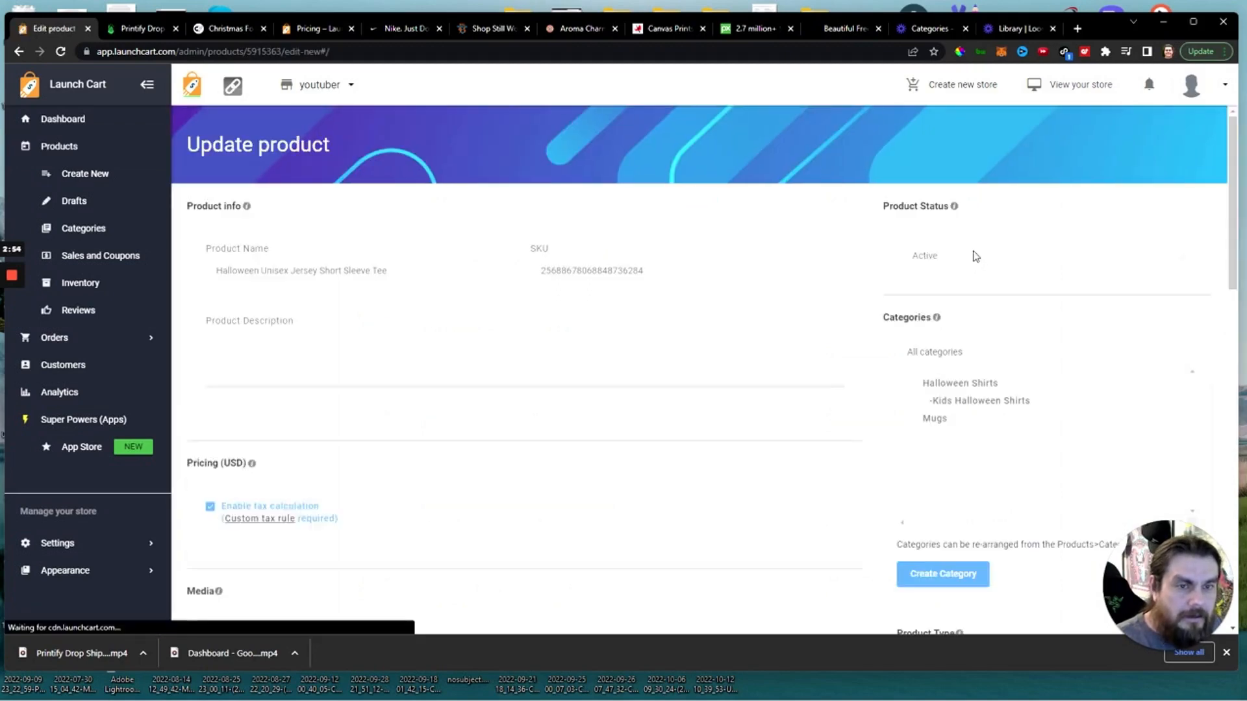
scroll(856, 368, "down", 2)
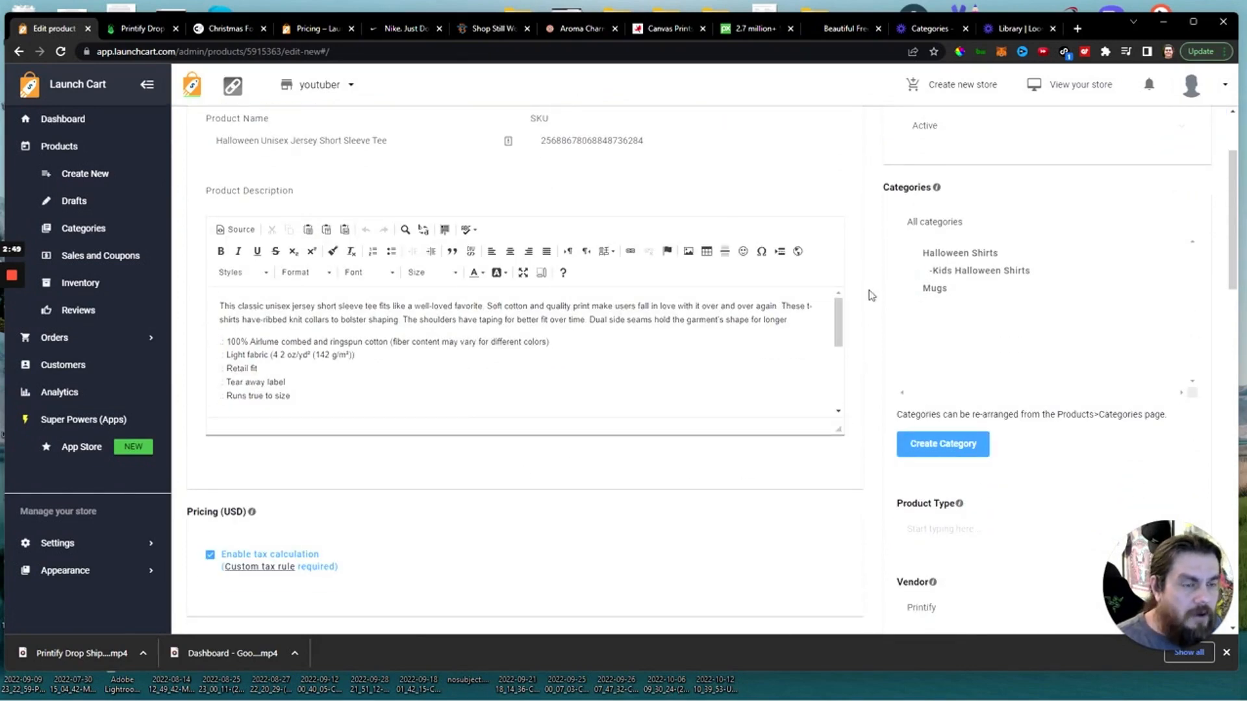
left_click(912, 254)
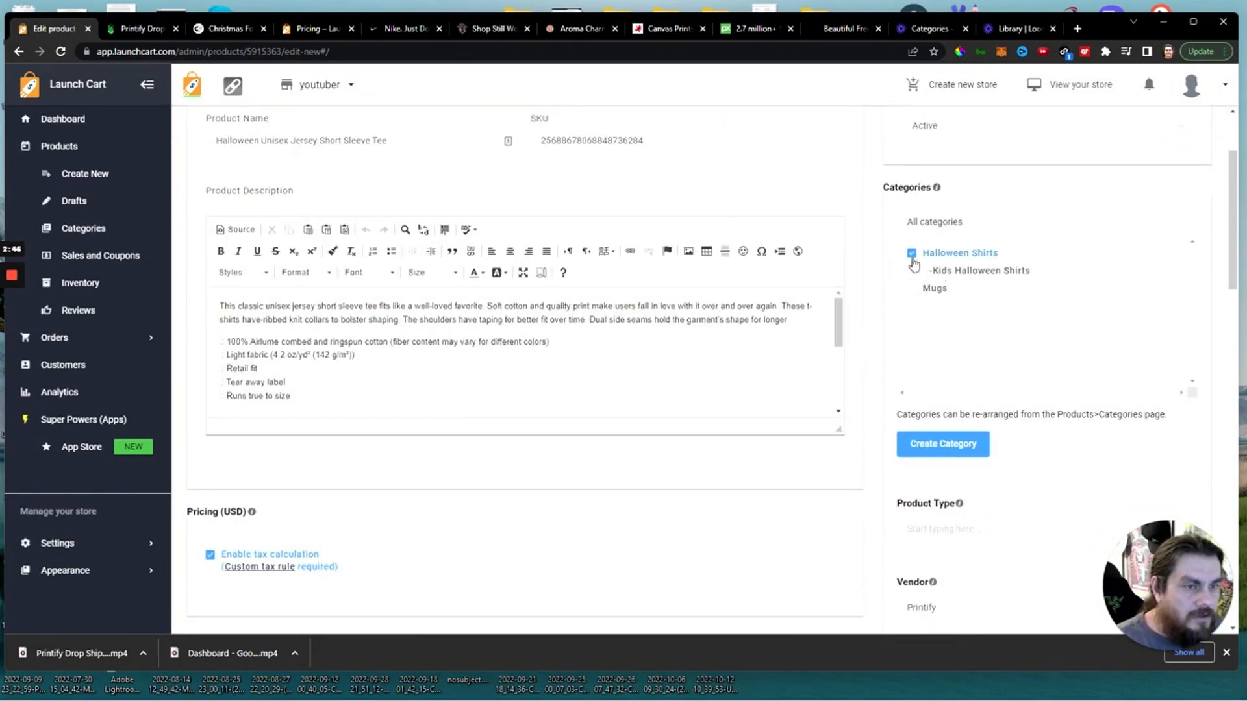
Try to set the Halloween tee's product type to Halloween Shirt.
scroll(888, 400, "down", 3)
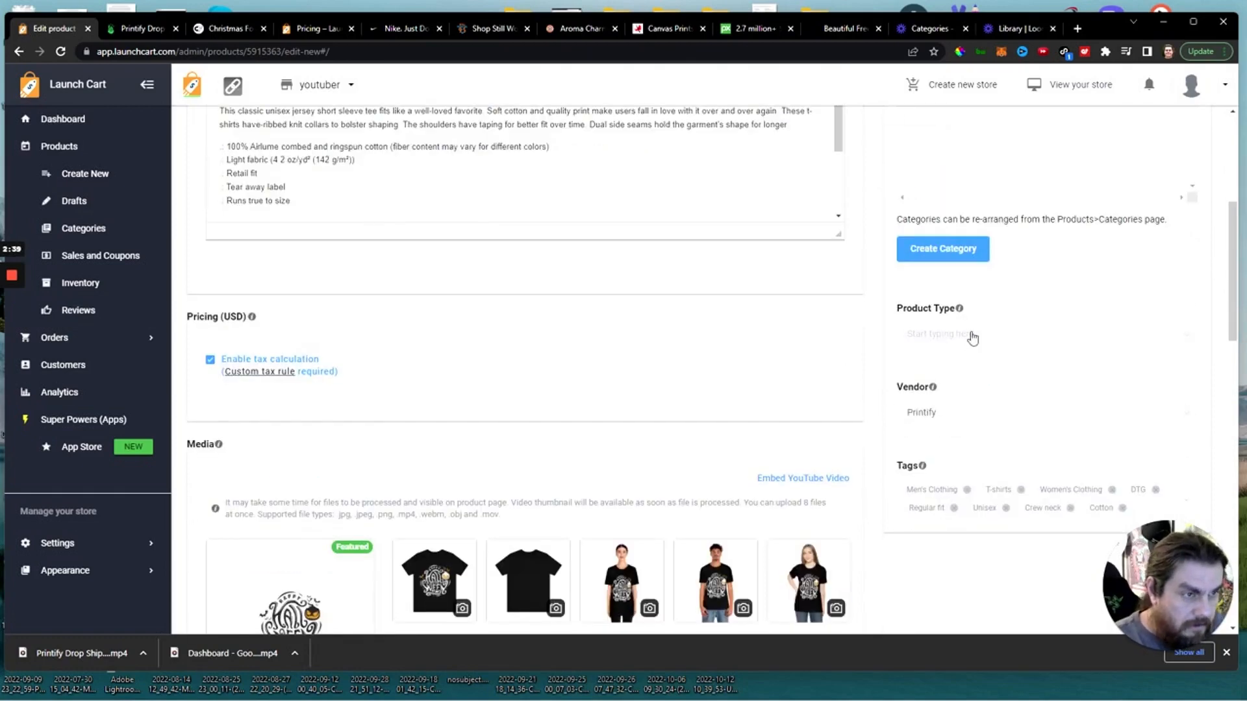
type("t")
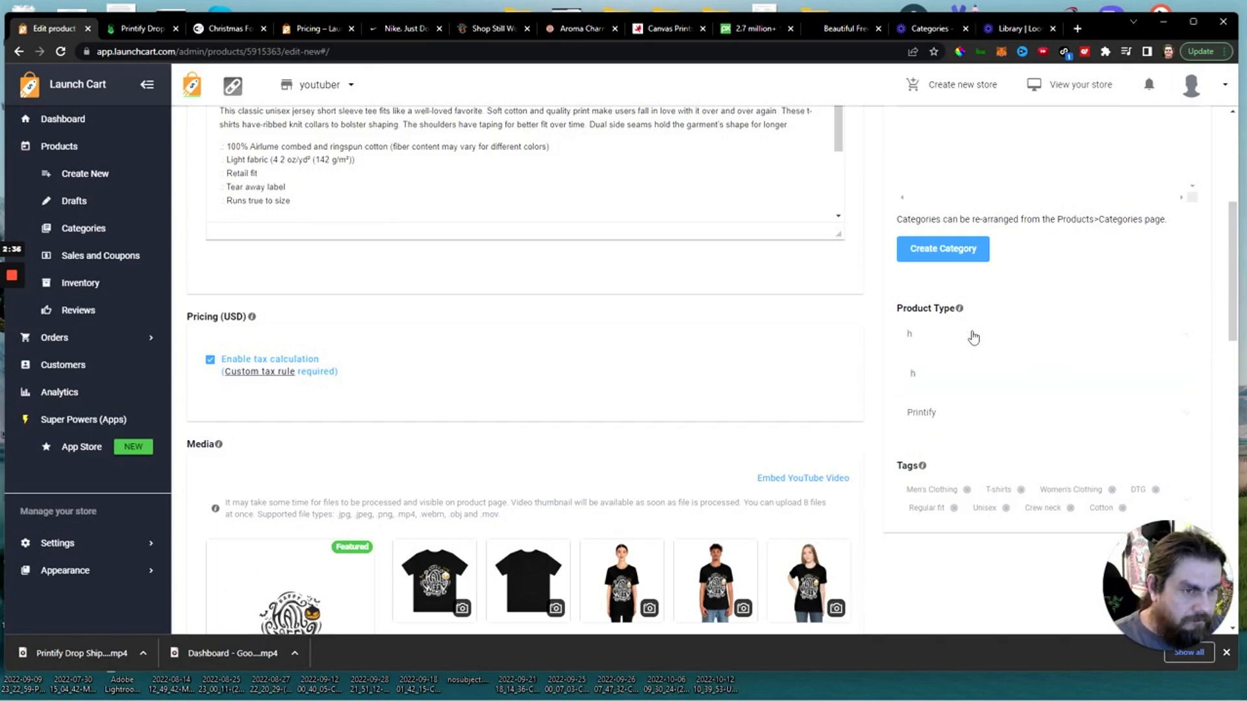
key("BackSpace")
type("Halloween Shirt")
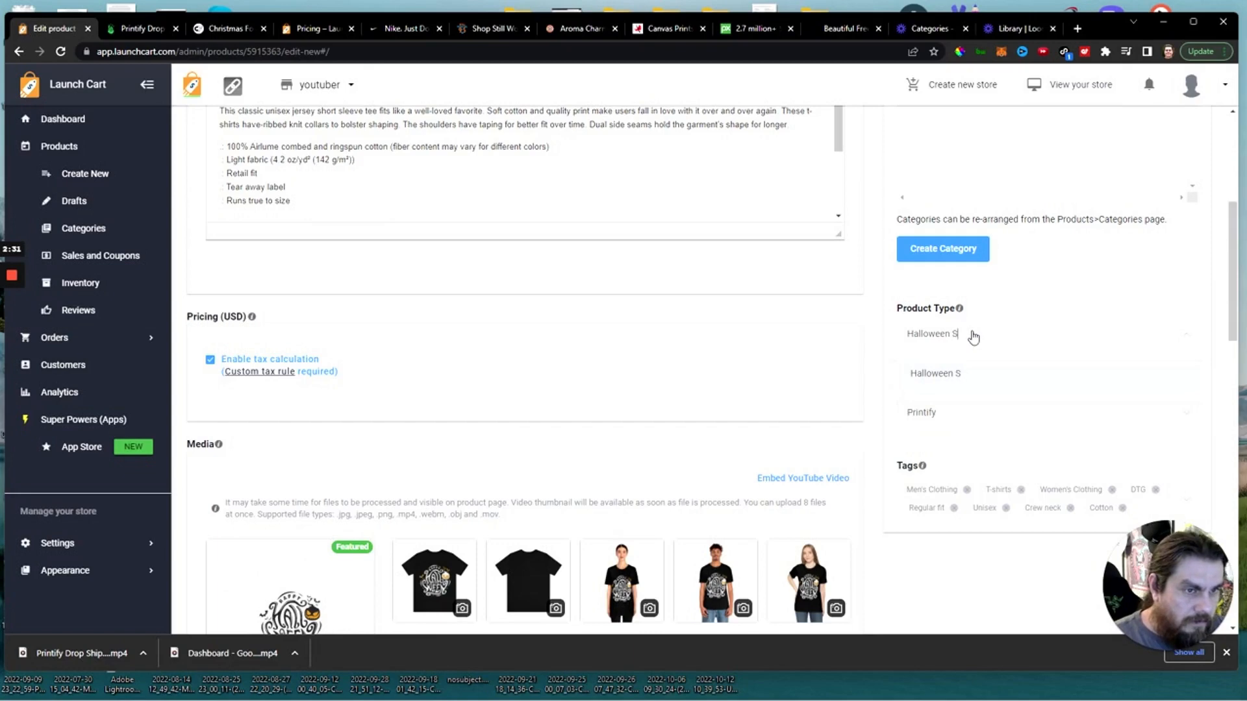
left_click(888, 330)
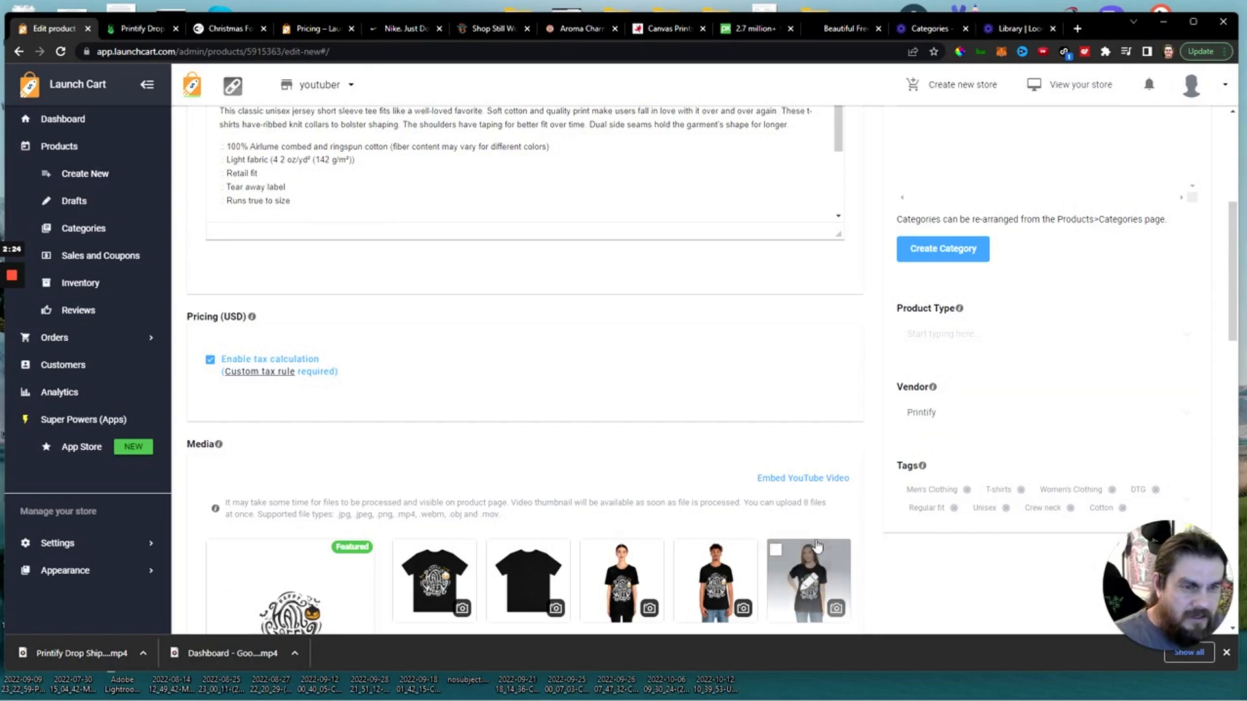
Select the blank image in the Halloween tee's media gallery.
scroll(808, 435, "down", 6)
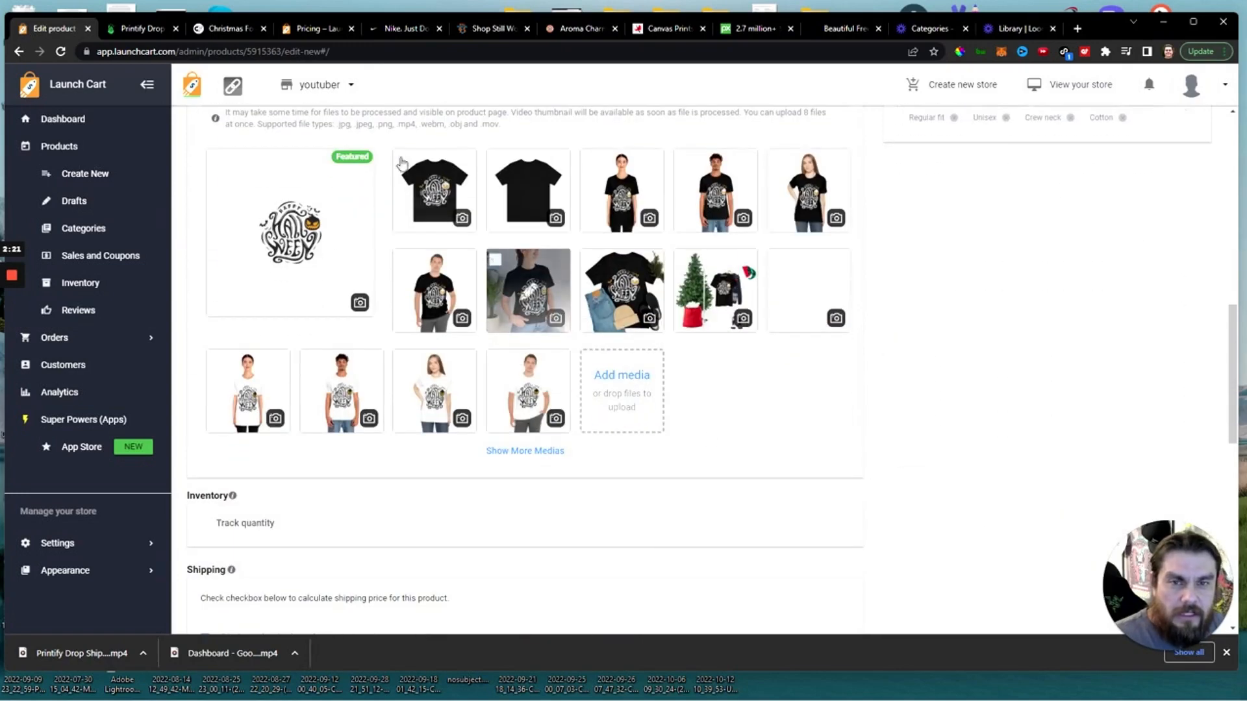
left_click(776, 260)
scroll(844, 364, "up", 2)
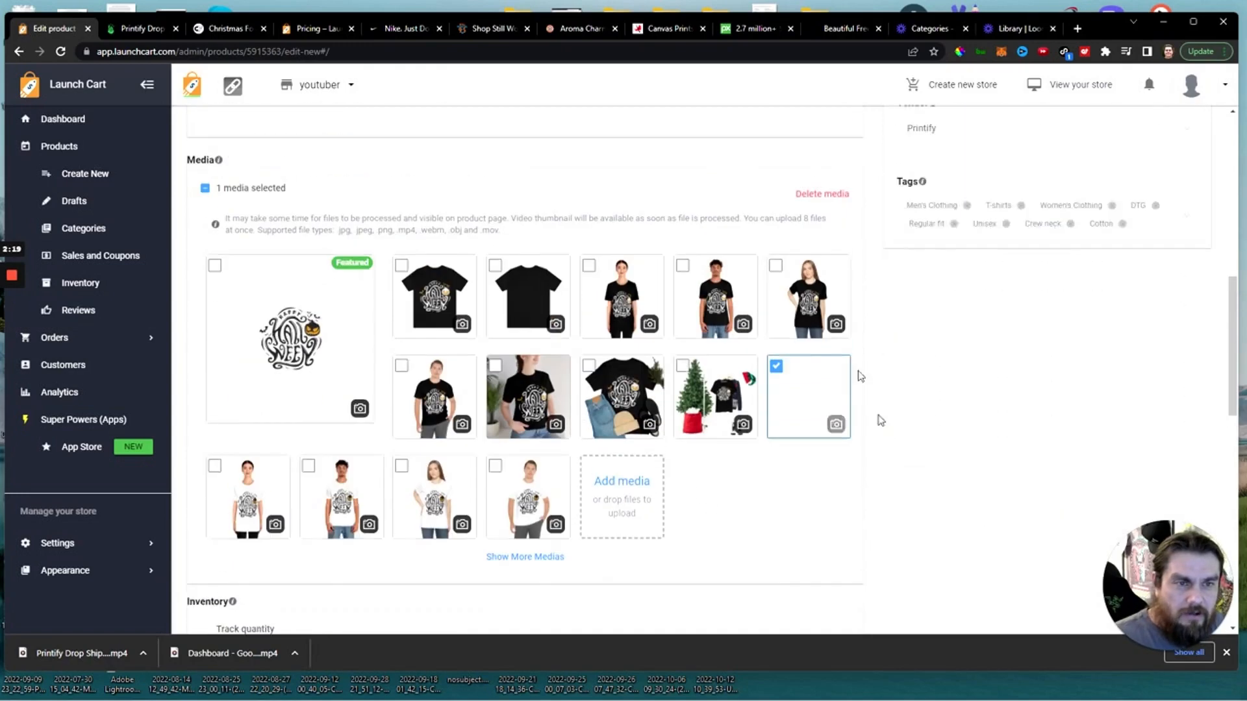
Review the Halloween tee's shipping settings and variants, and save the product.
scroll(887, 475, "down", 8)
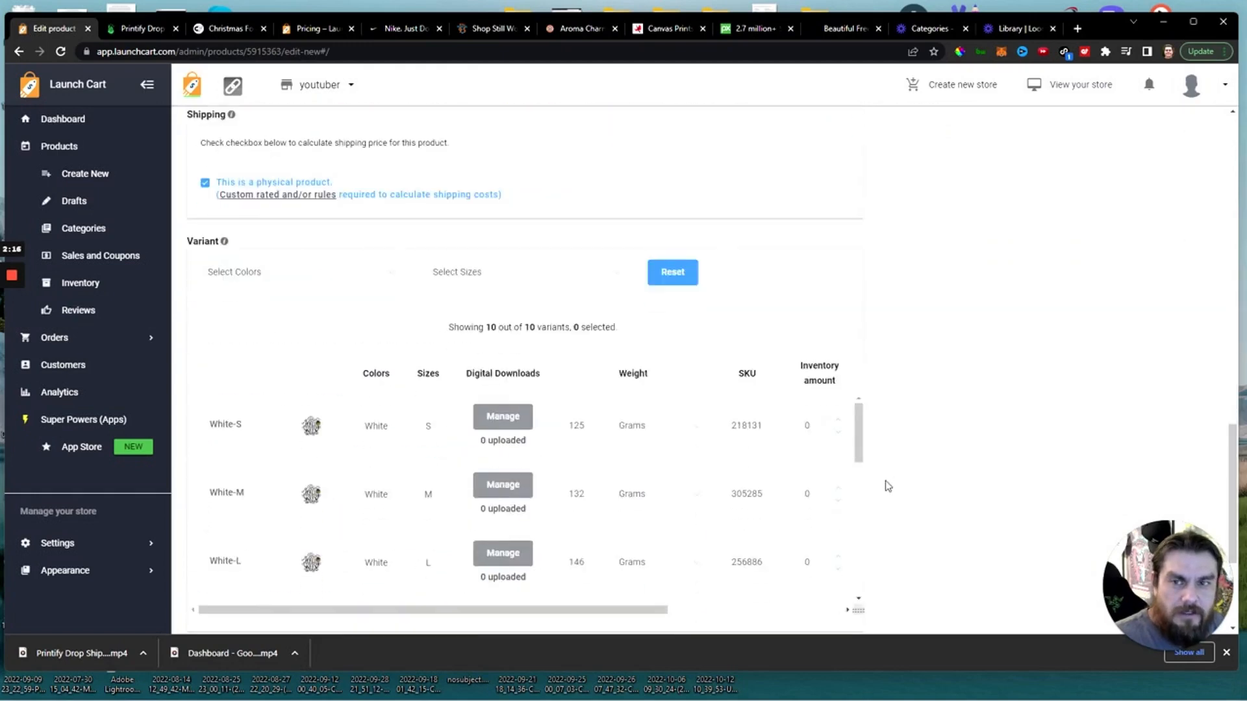
scroll(907, 501, "down", 3)
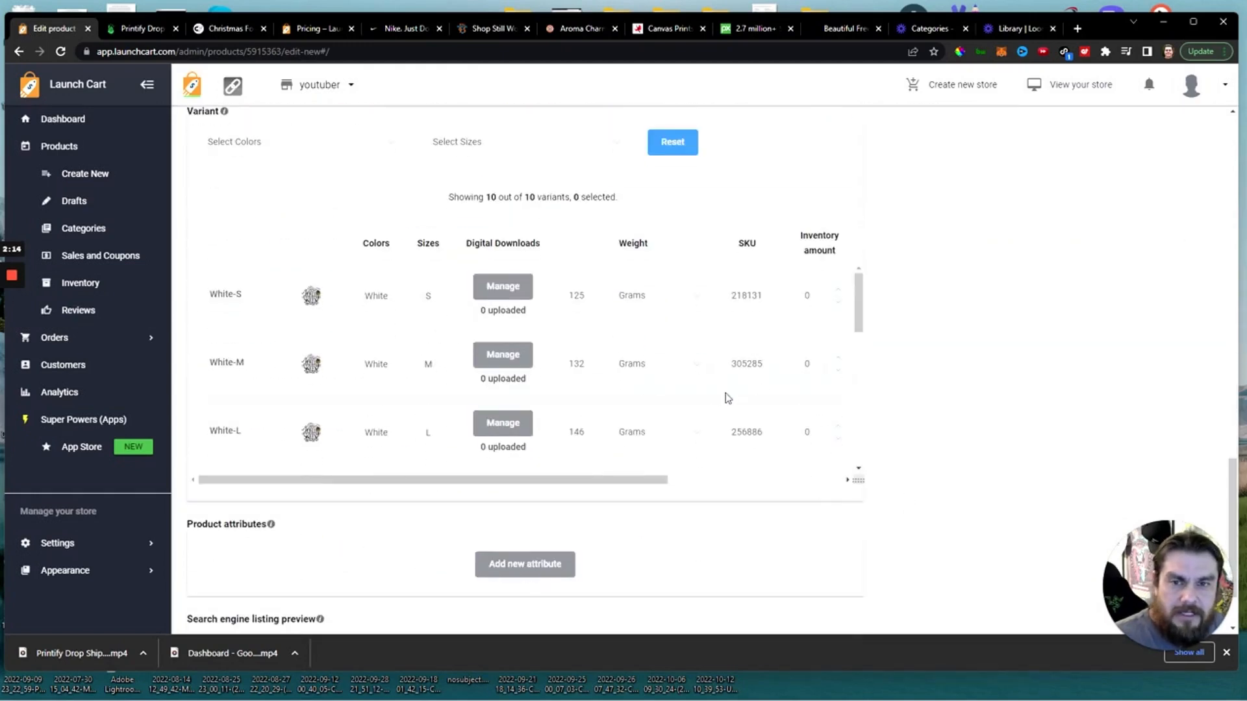
scroll(406, 387, "down", 7)
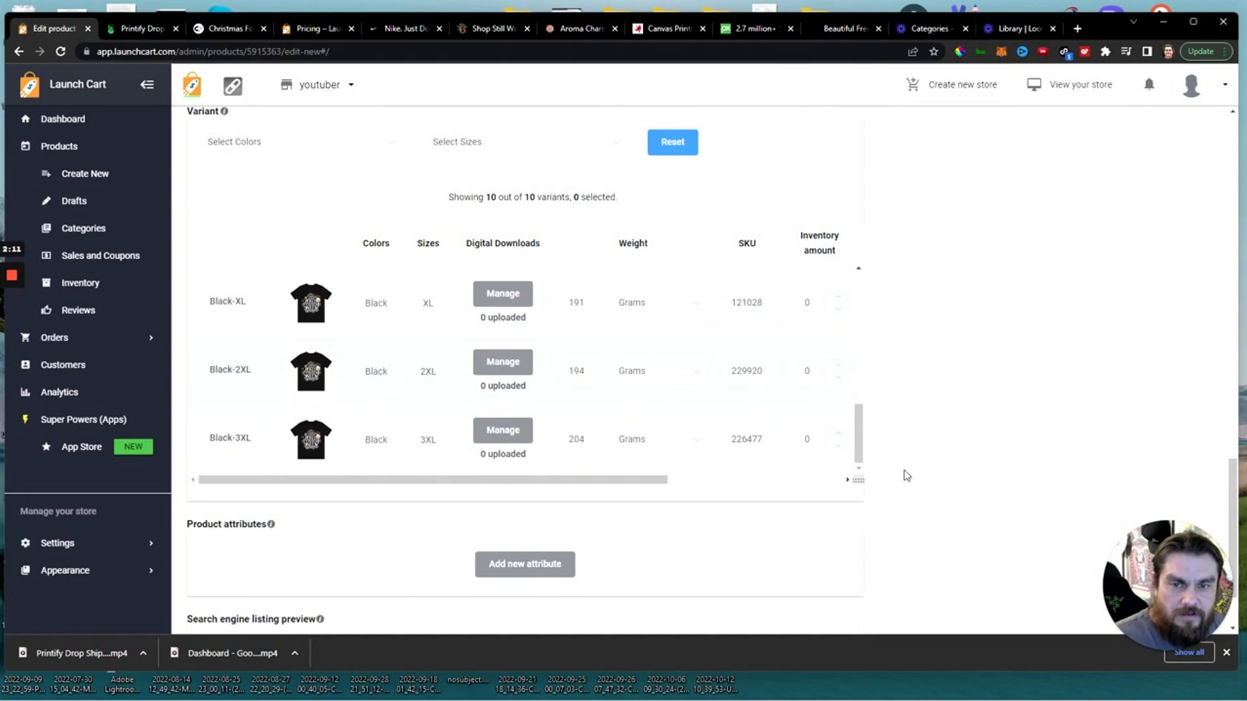
scroll(908, 476, "down", 2)
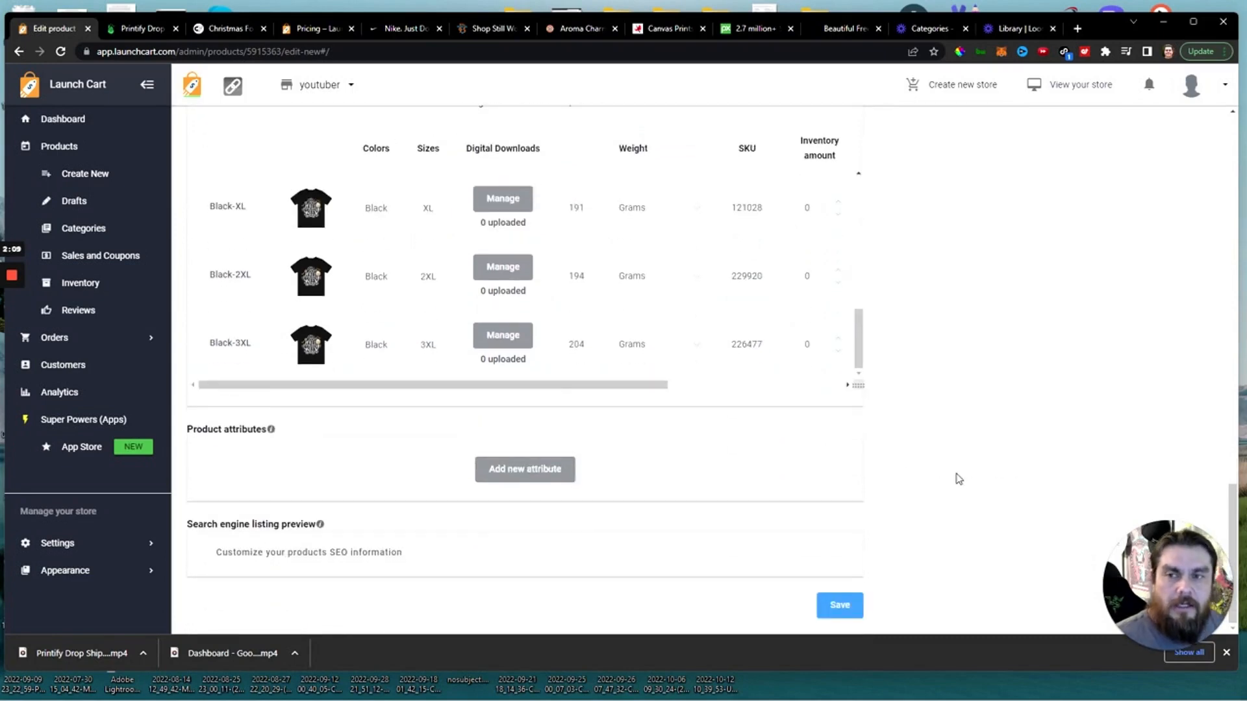
left_click(855, 604)
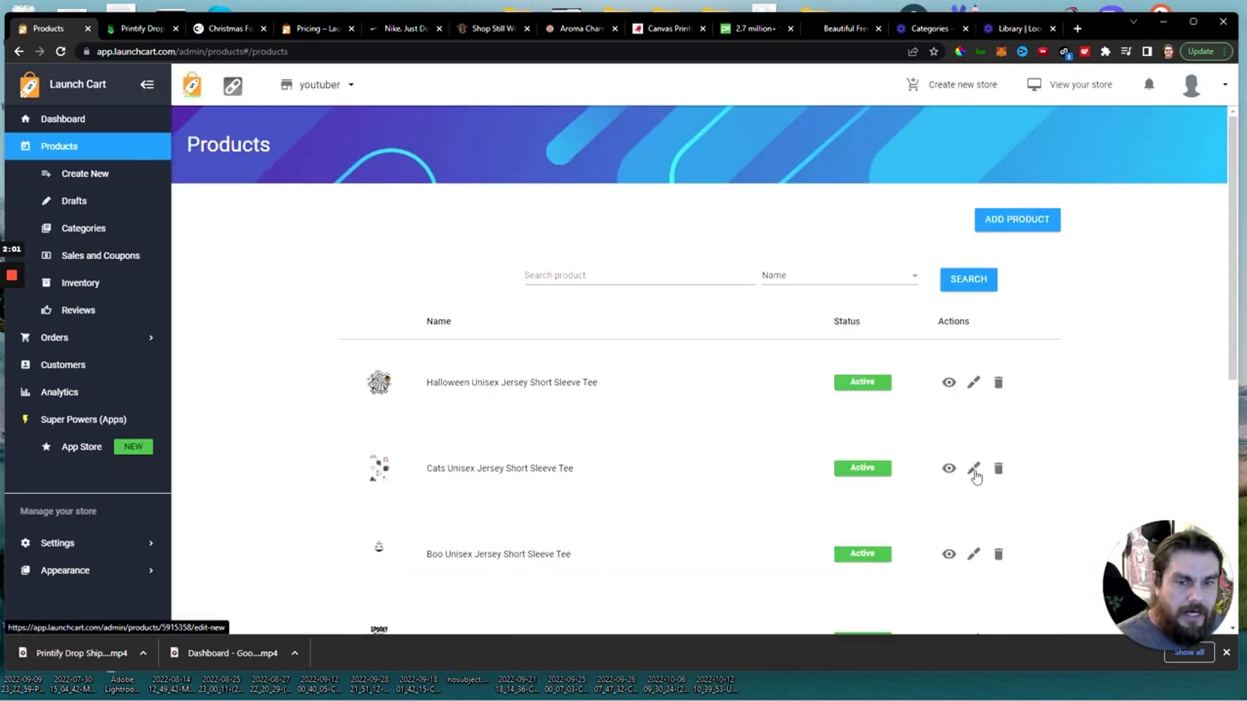
Open the Cats Unisex Jersey Short Sleeve Tee for editing and assign it to the Halloween Shirts category.
left_click(978, 469)
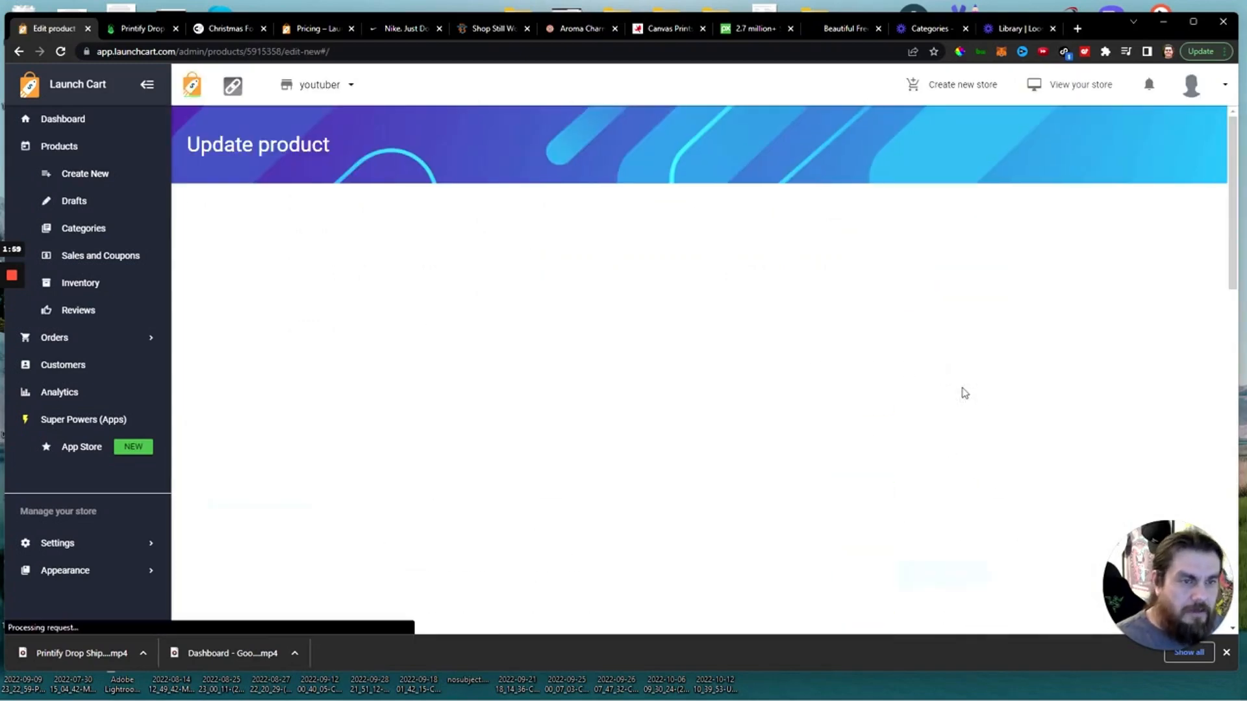
left_click(911, 383)
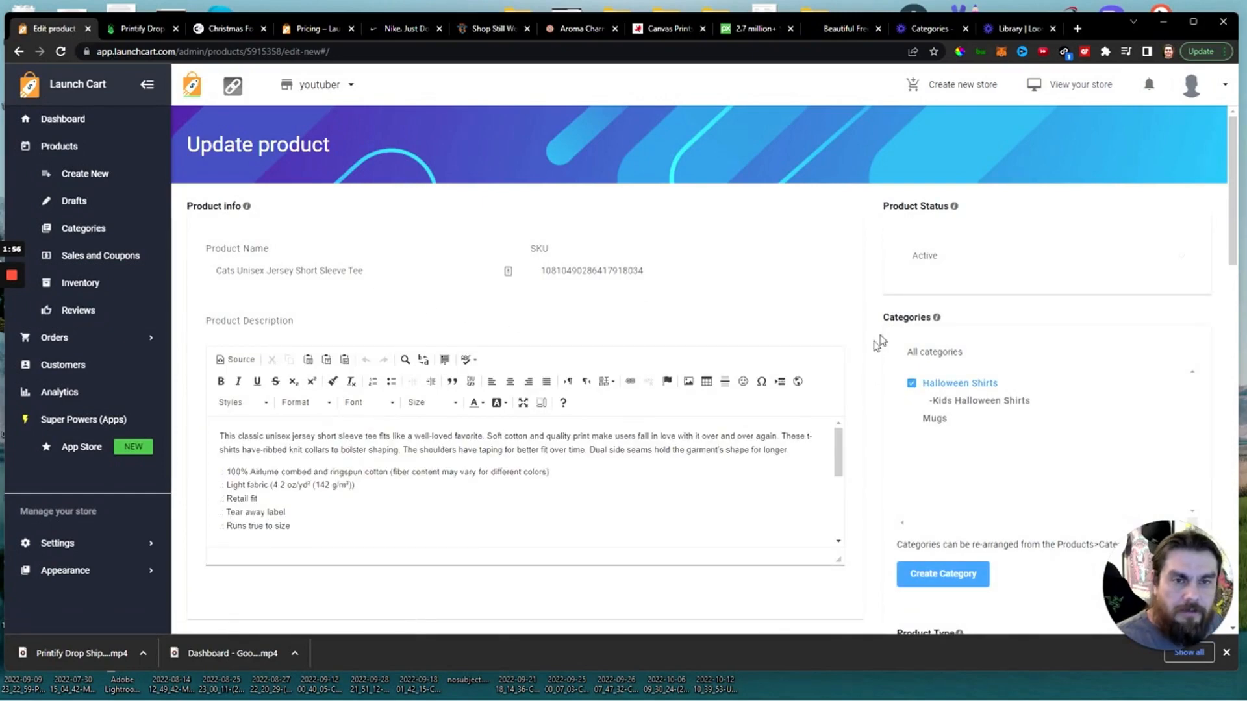
Try to set the Cats tee's product type to Halloween Shirt.
scroll(881, 364, "down", 2)
scroll(779, 364, "down", 3)
scroll(889, 416, "down", 4)
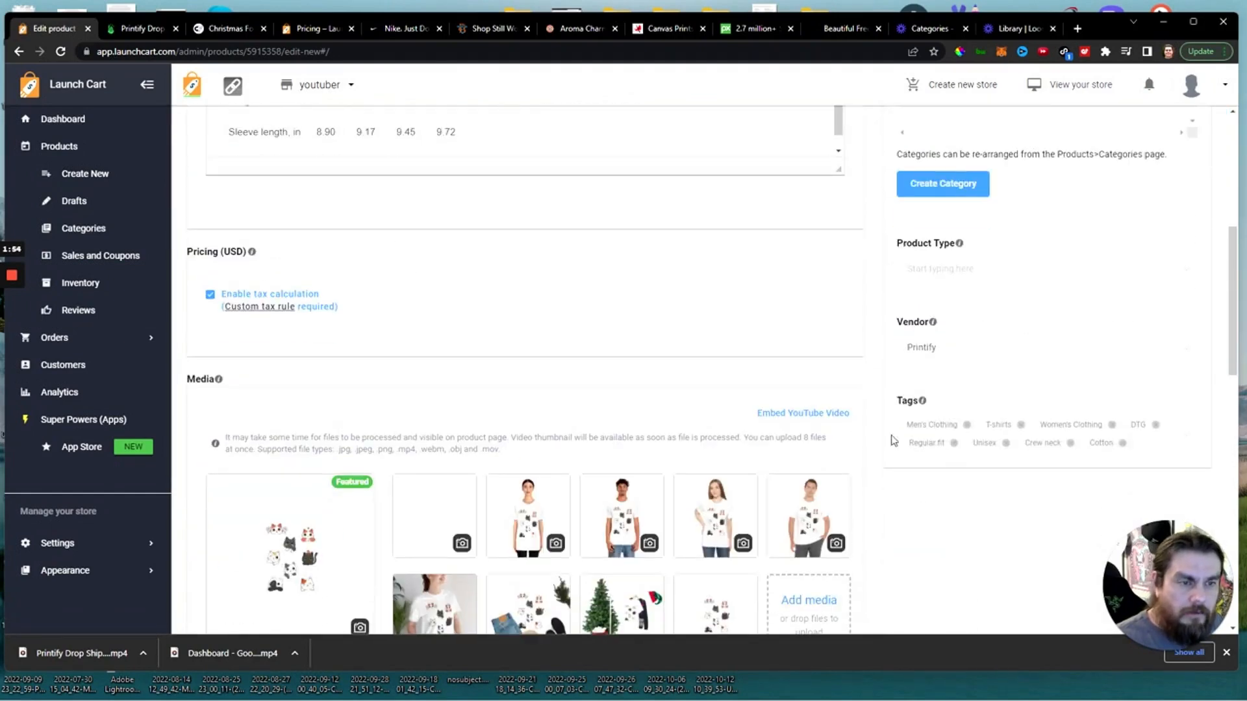
scroll(873, 315, "up", 4)
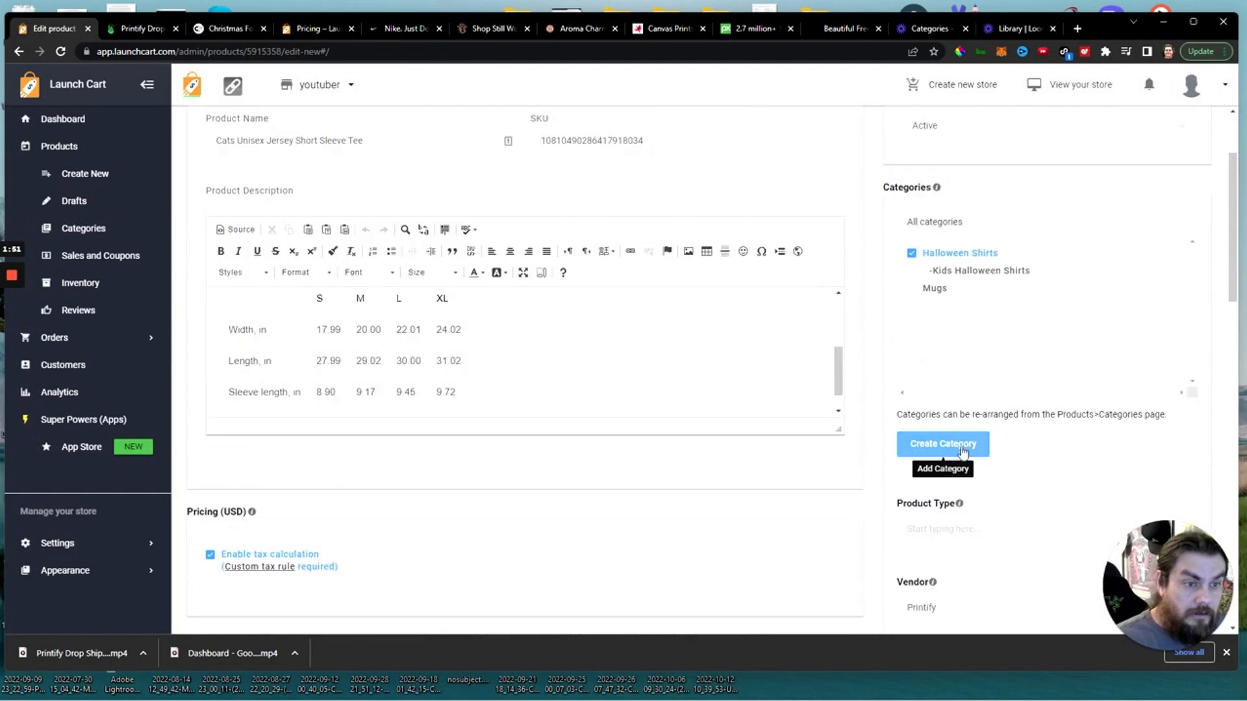
scroll(909, 416, "down", 3)
left_click(950, 336)
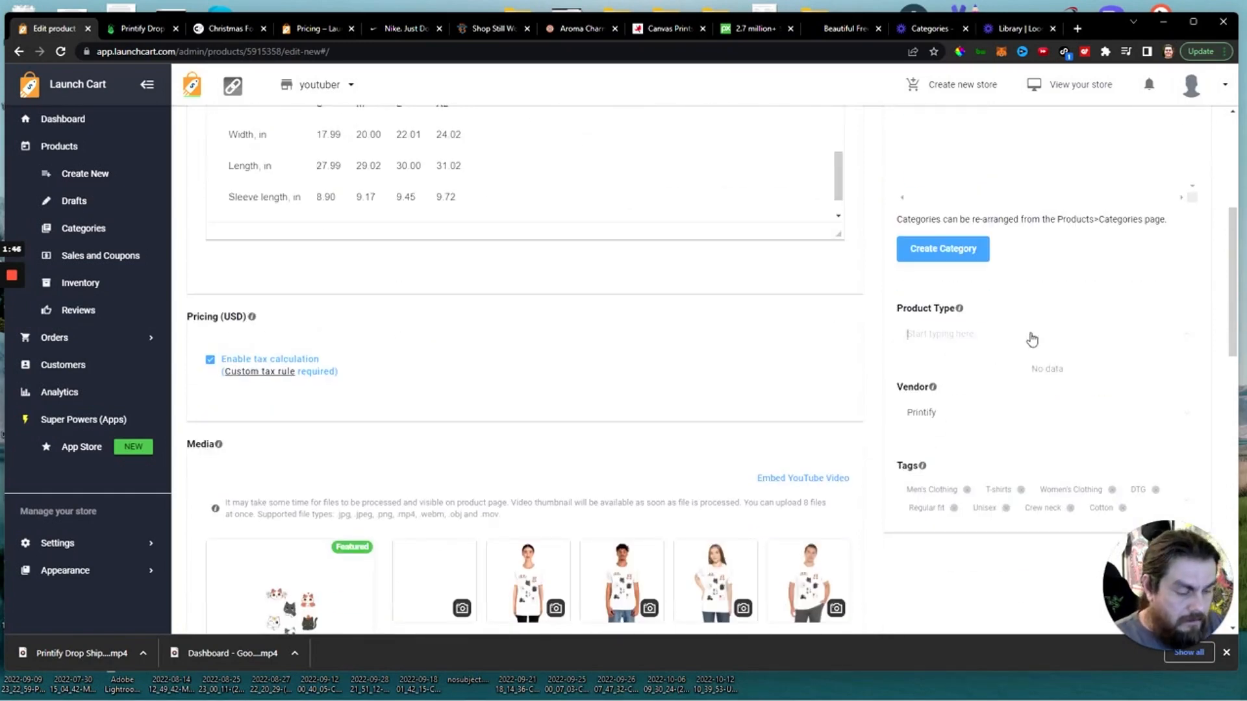
type("Halloween Shirt")
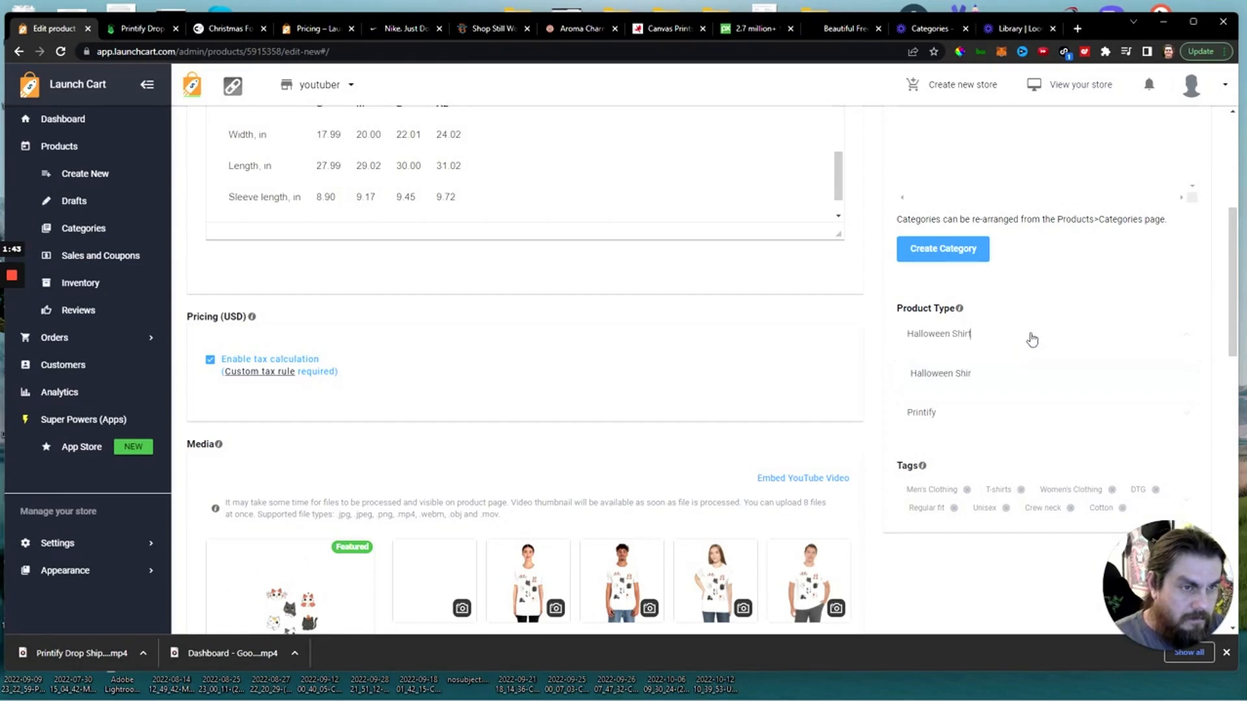
left_click(874, 324)
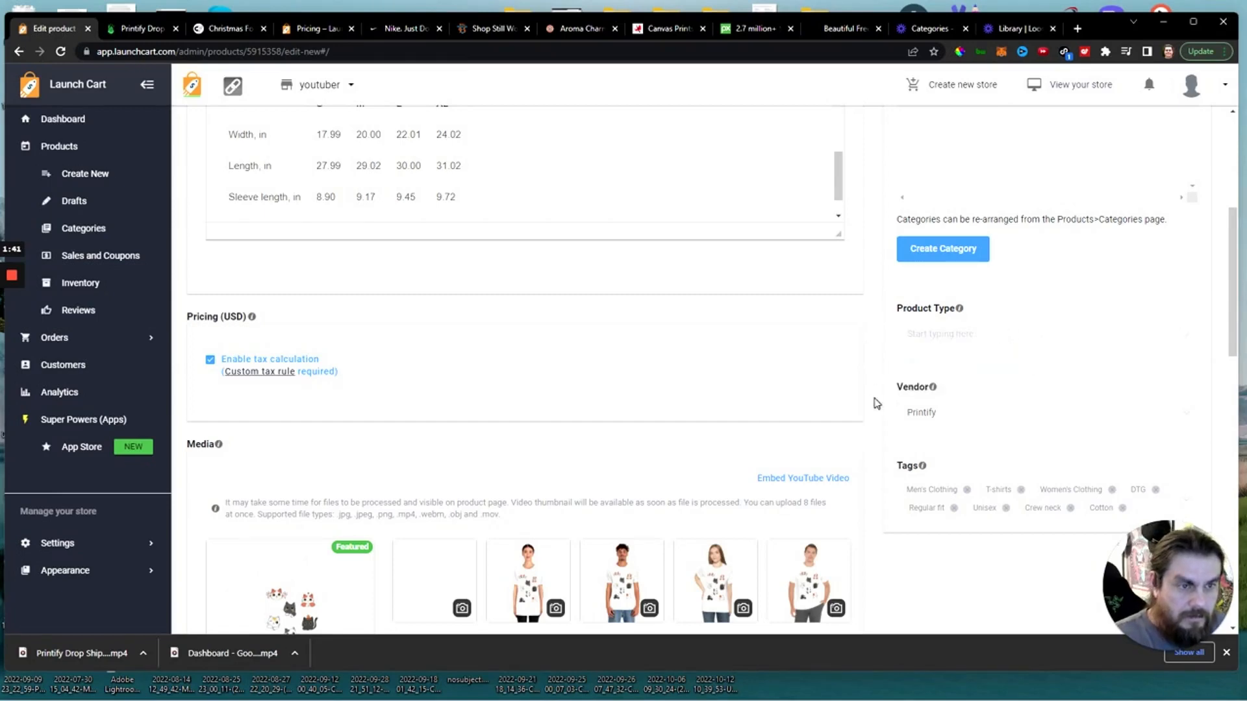
Review the Cats tee's variants, media and shipping settings, and switch quantity tracking on and back off.
scroll(877, 404, "down", 5)
scroll(894, 407, "down", 5)
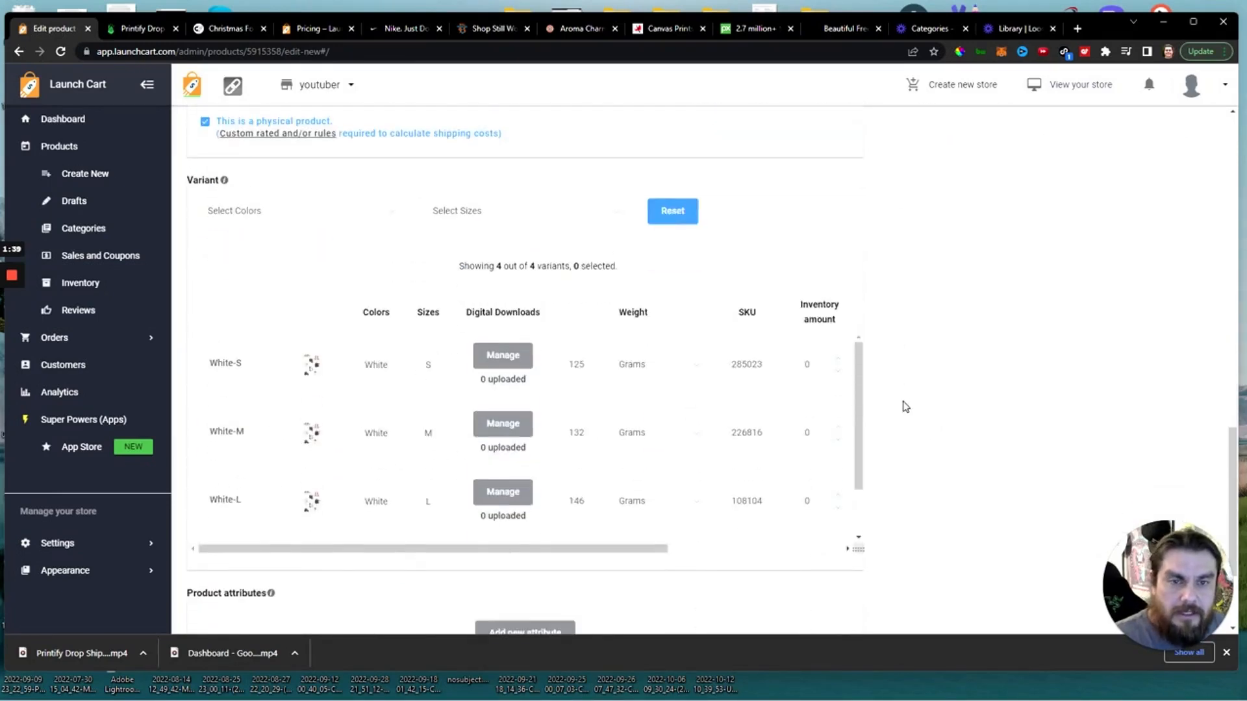
scroll(909, 416, "up", 5)
scroll(915, 430, "up", 4)
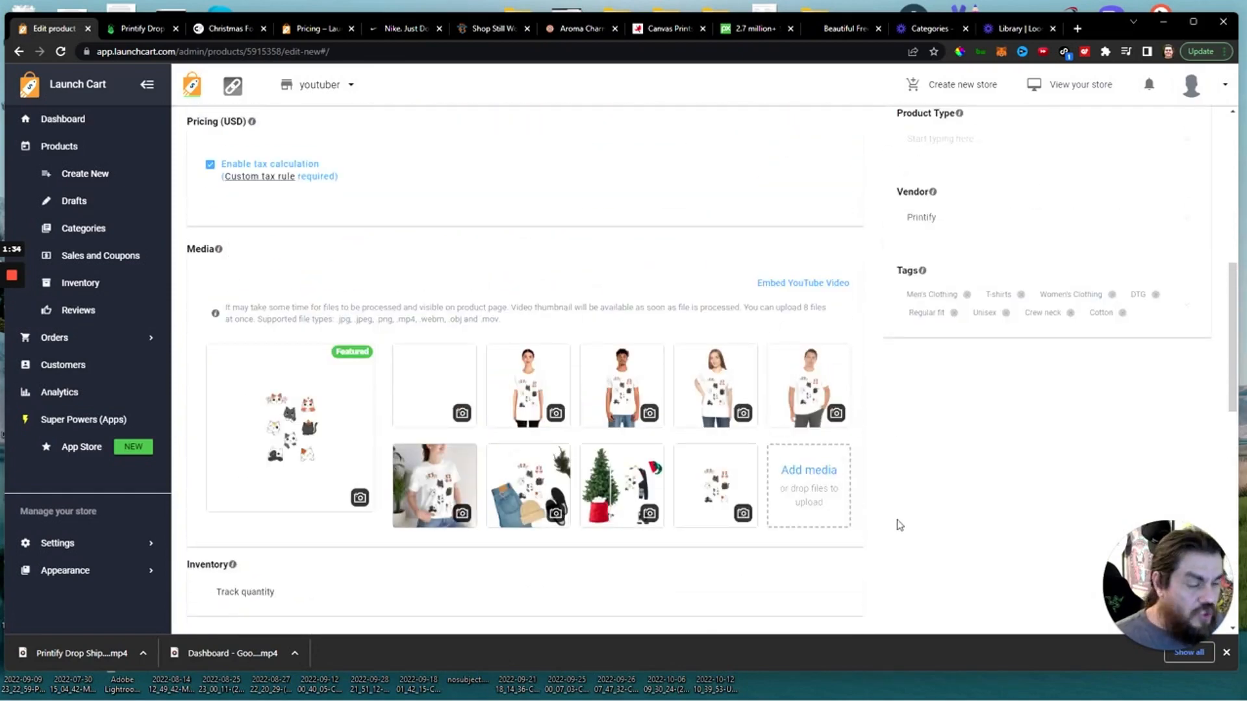
scroll(899, 525, "down", 4)
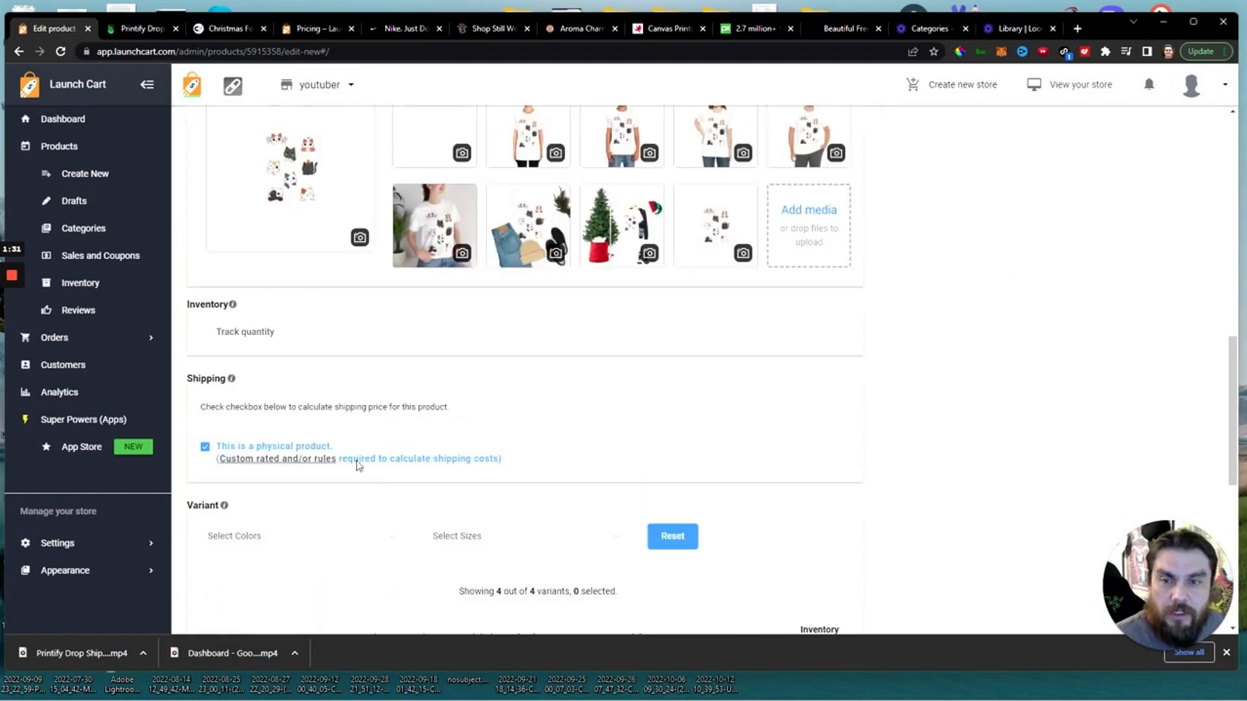
left_click(208, 335)
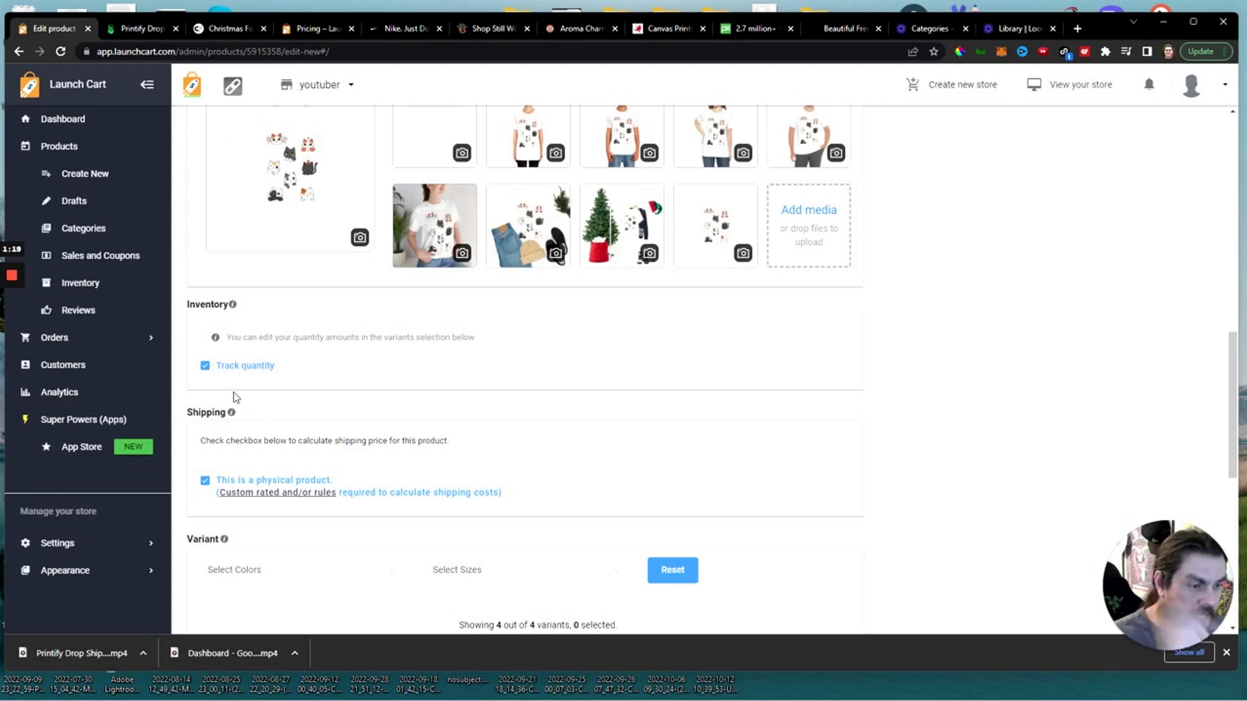
left_click(204, 365)
Save the Cats Unisex Jersey Short Sleeve Tee with quantity tracking left off.
scroll(849, 465, "down", 5)
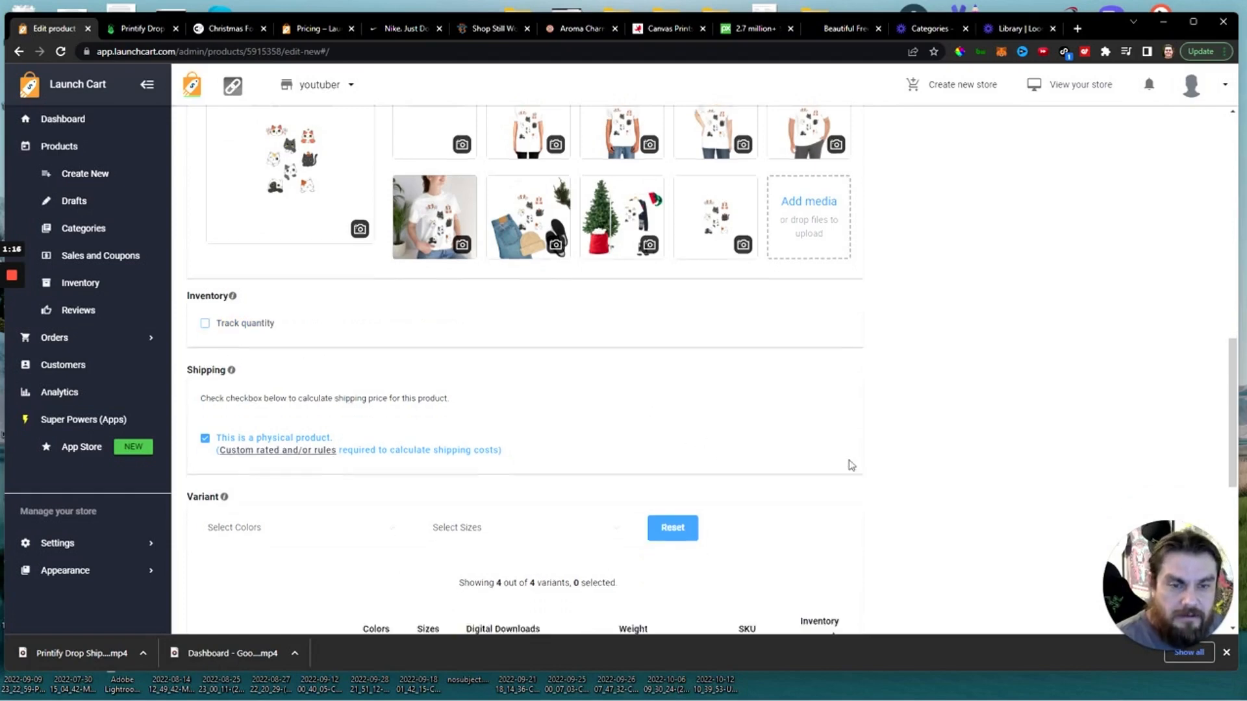
scroll(870, 481, "down", 3)
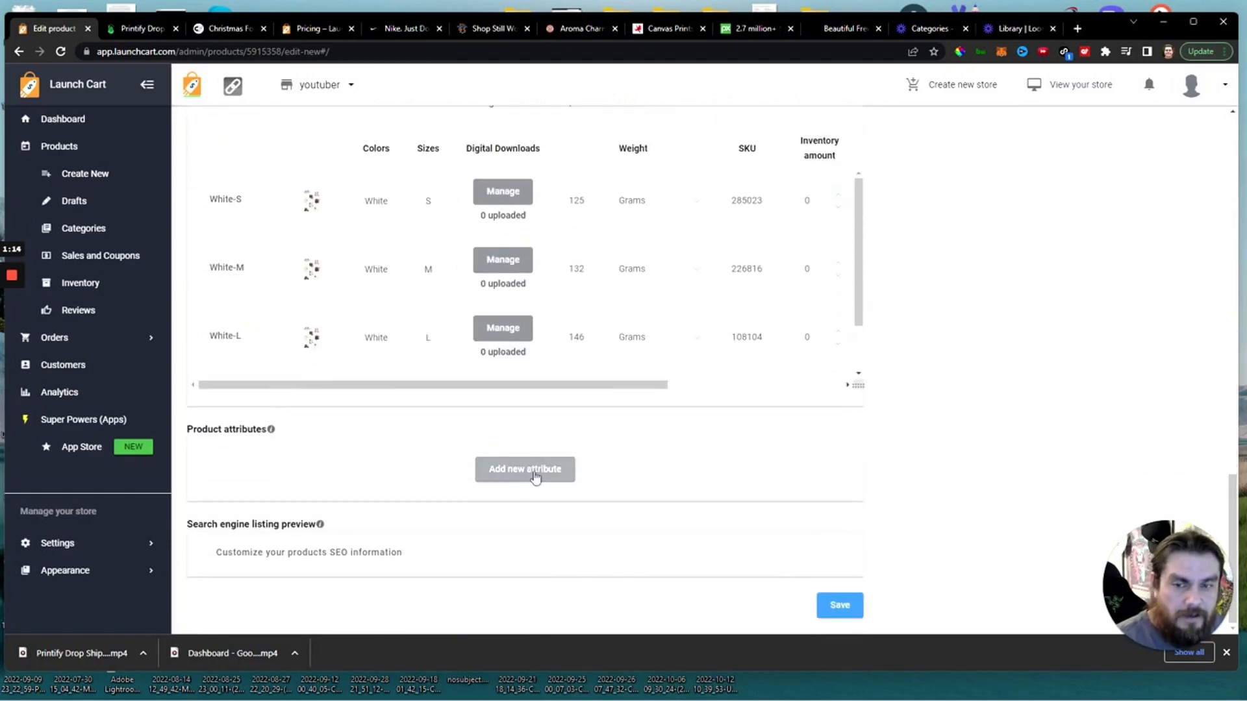
left_click(840, 604)
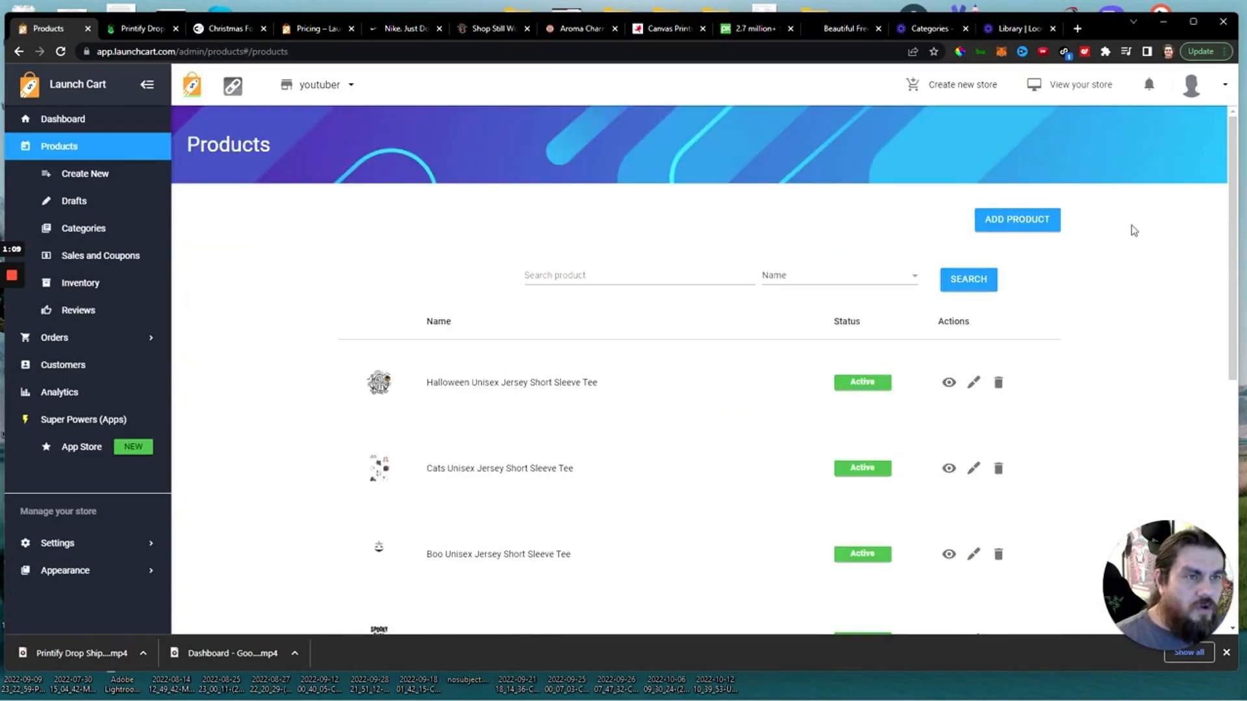
View the live storefront and check the products listed in its Halloween Shirts category.
left_click(1054, 88)
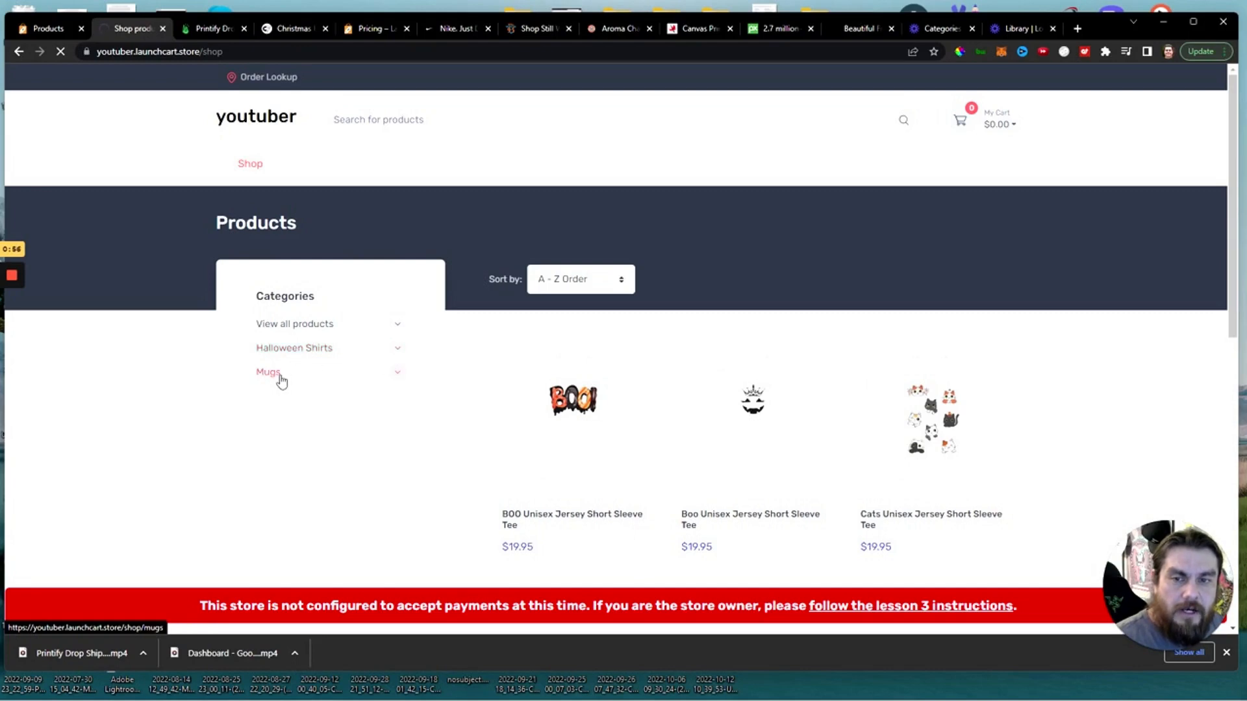
left_click(285, 346)
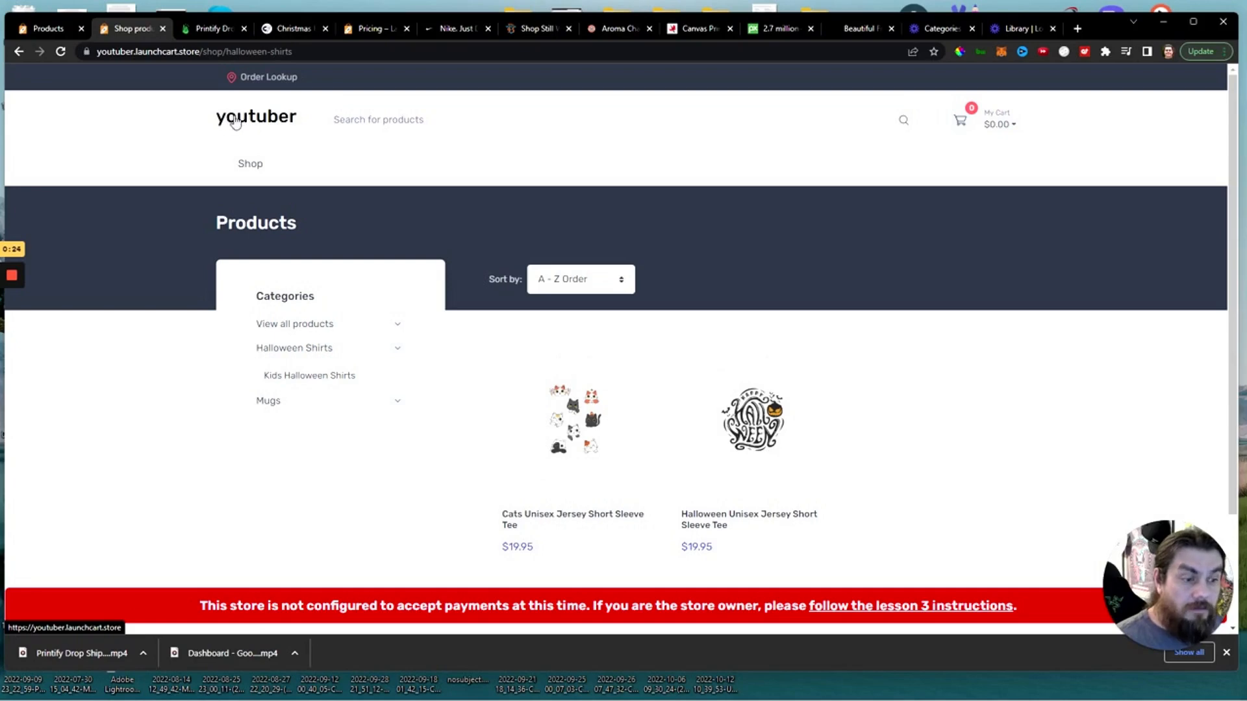
left_click(12, 277)
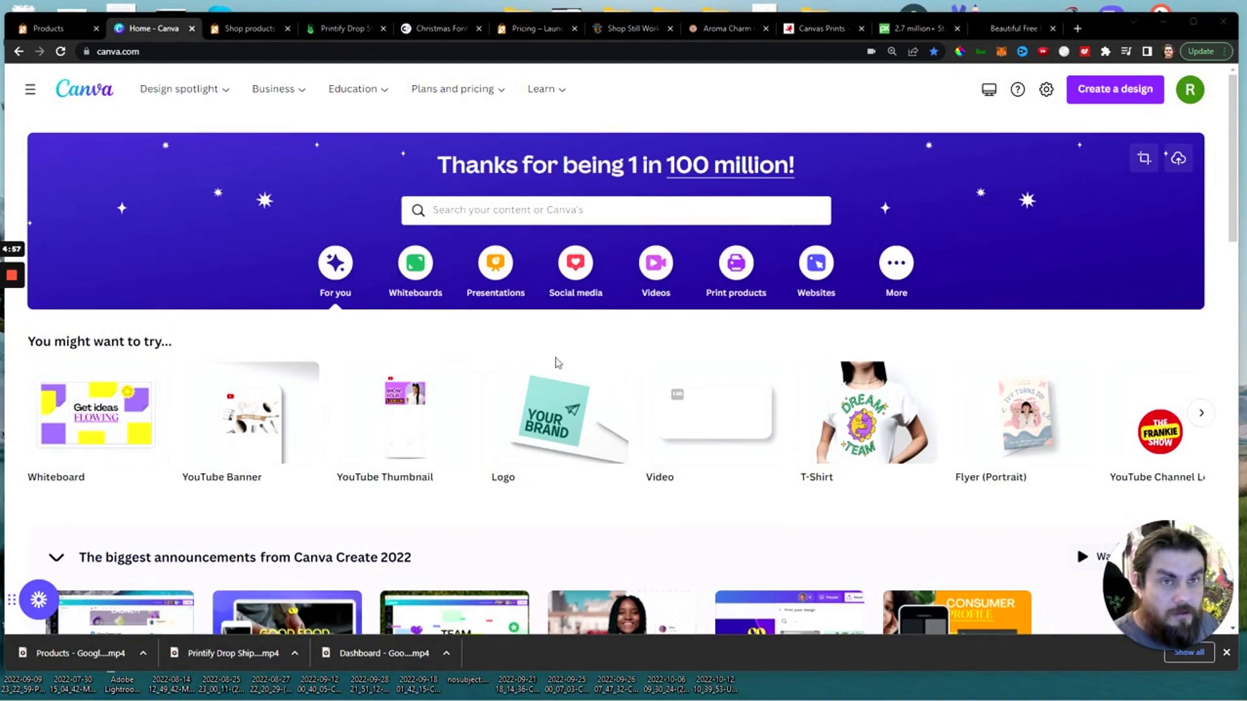
Create a blank Logo design in Canva and check the storefront header where the logo belongs.
left_click(1106, 93)
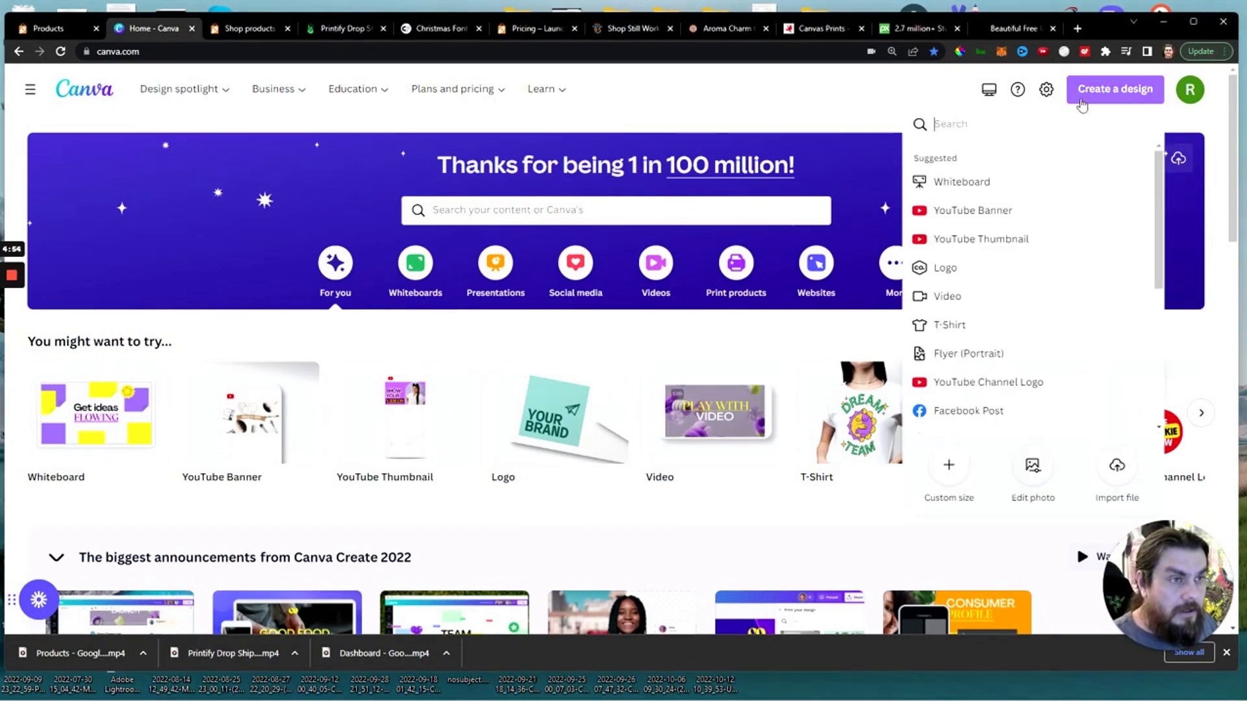
left_click(972, 268)
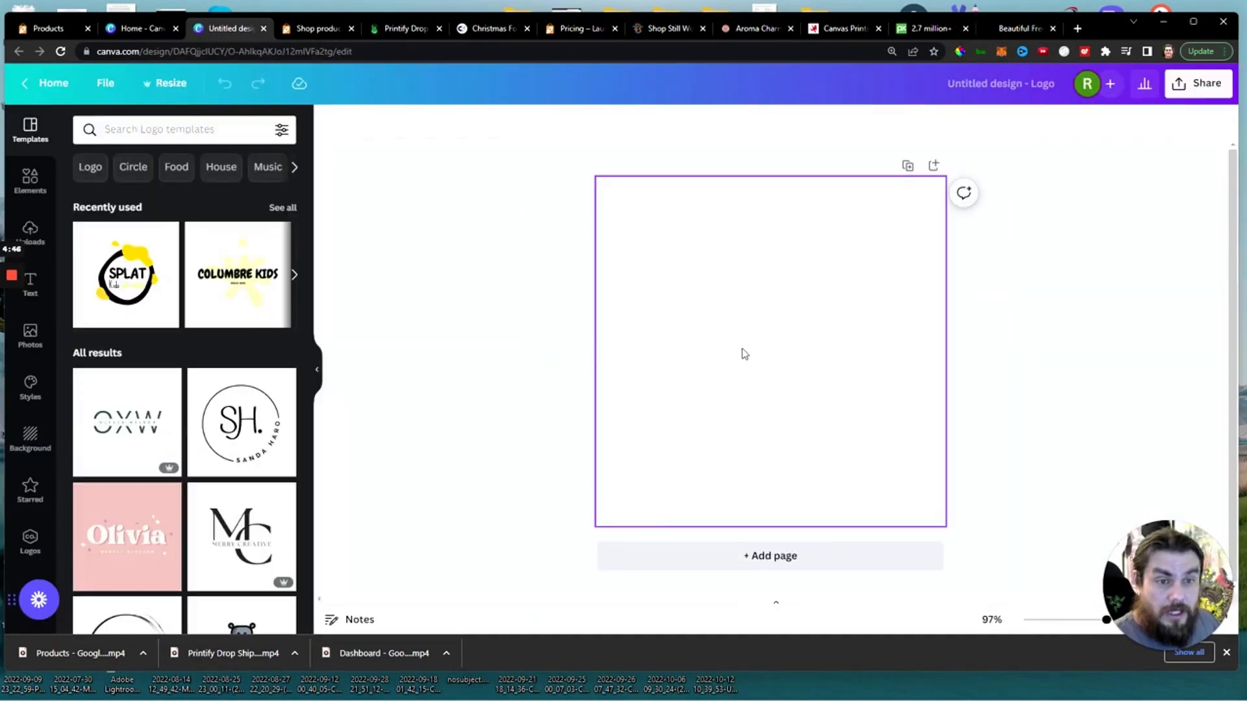
left_click(307, 30)
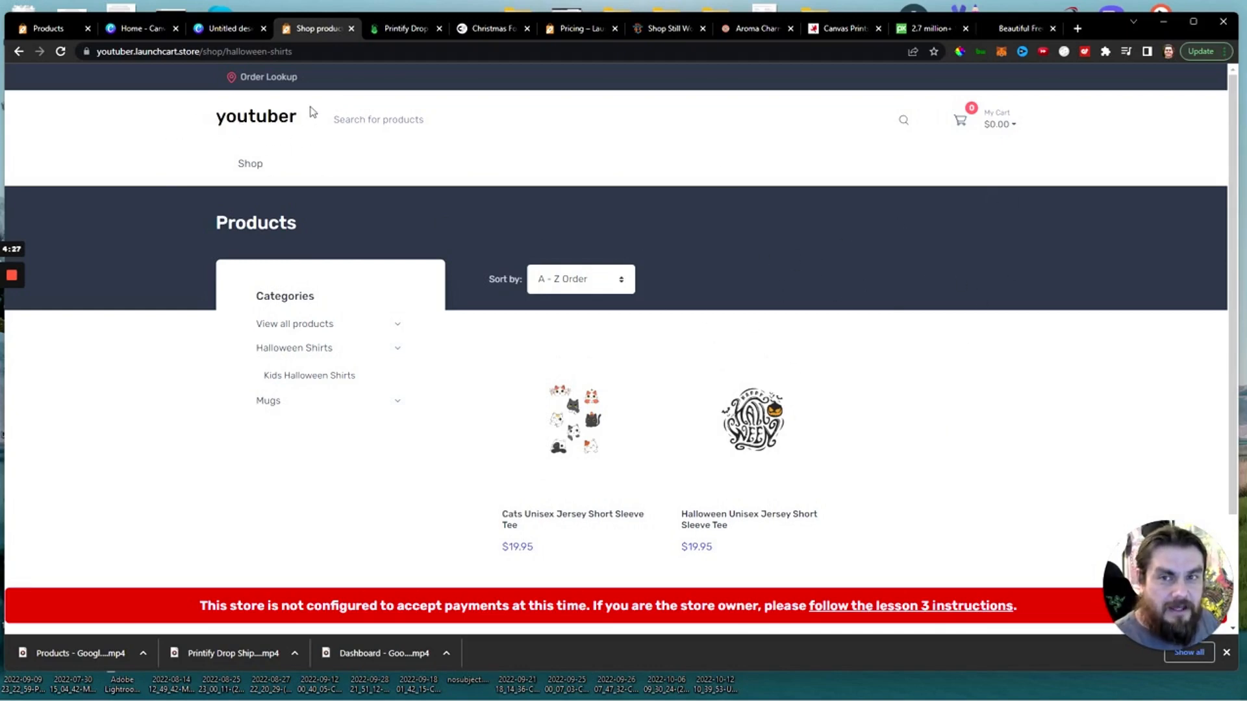
left_click(228, 29)
left_click(310, 29)
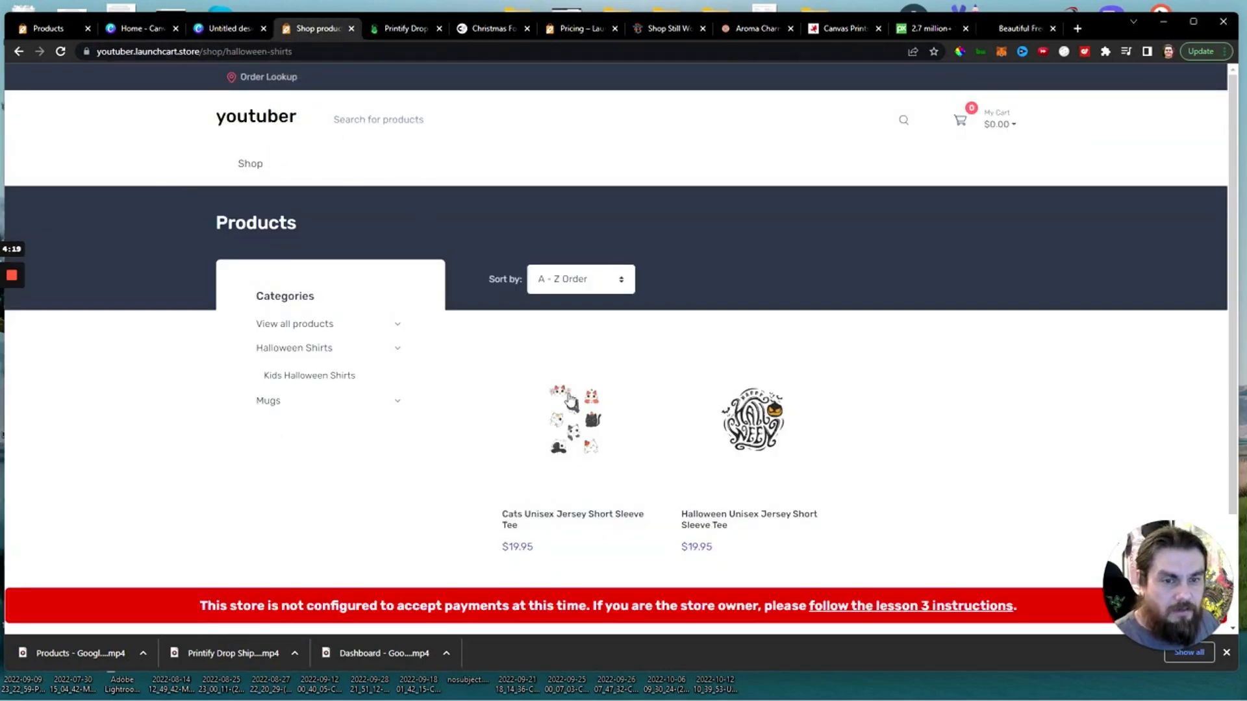
left_click(228, 29)
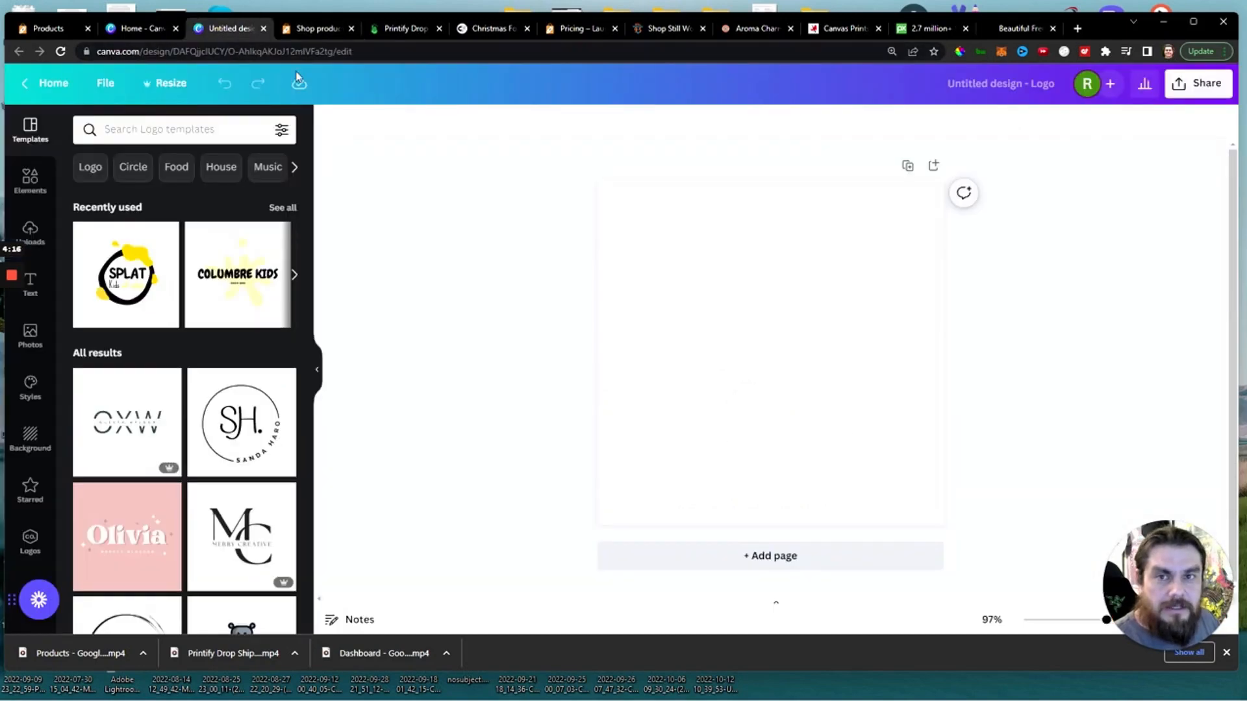
Search the logo templates for christmas and apply the Classy Gifts template to the blank page.
left_click(130, 129)
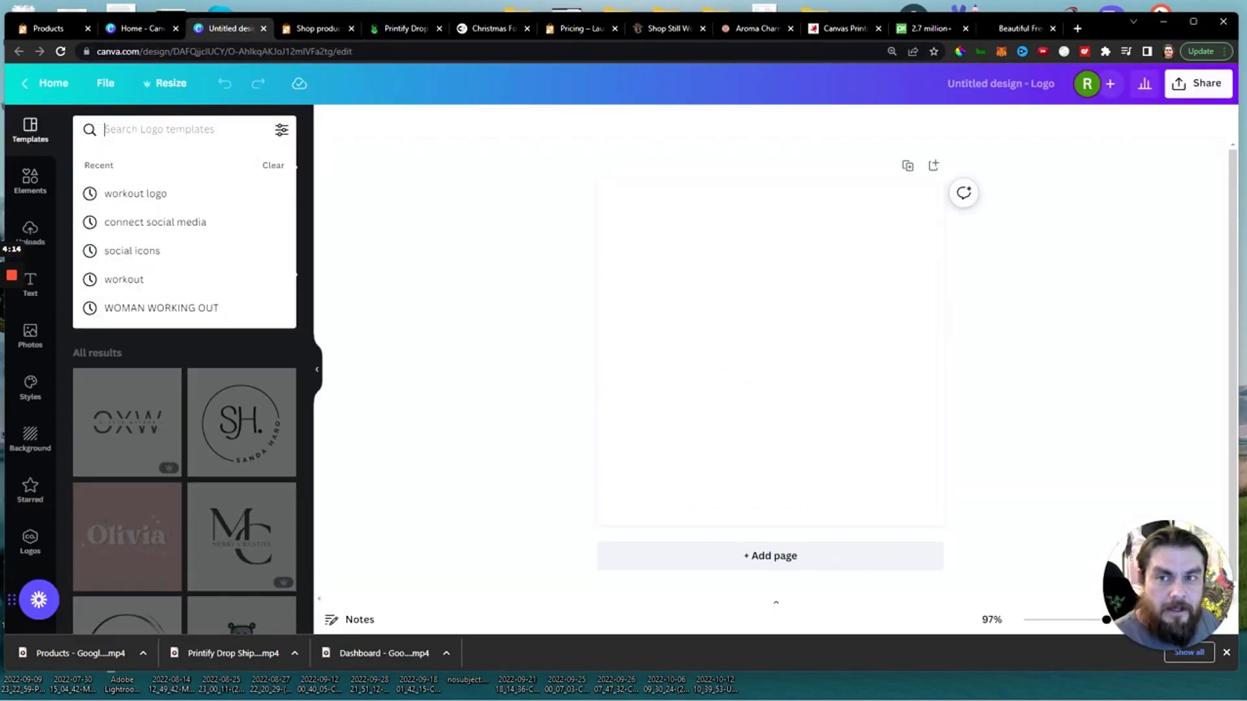
type("christmas")
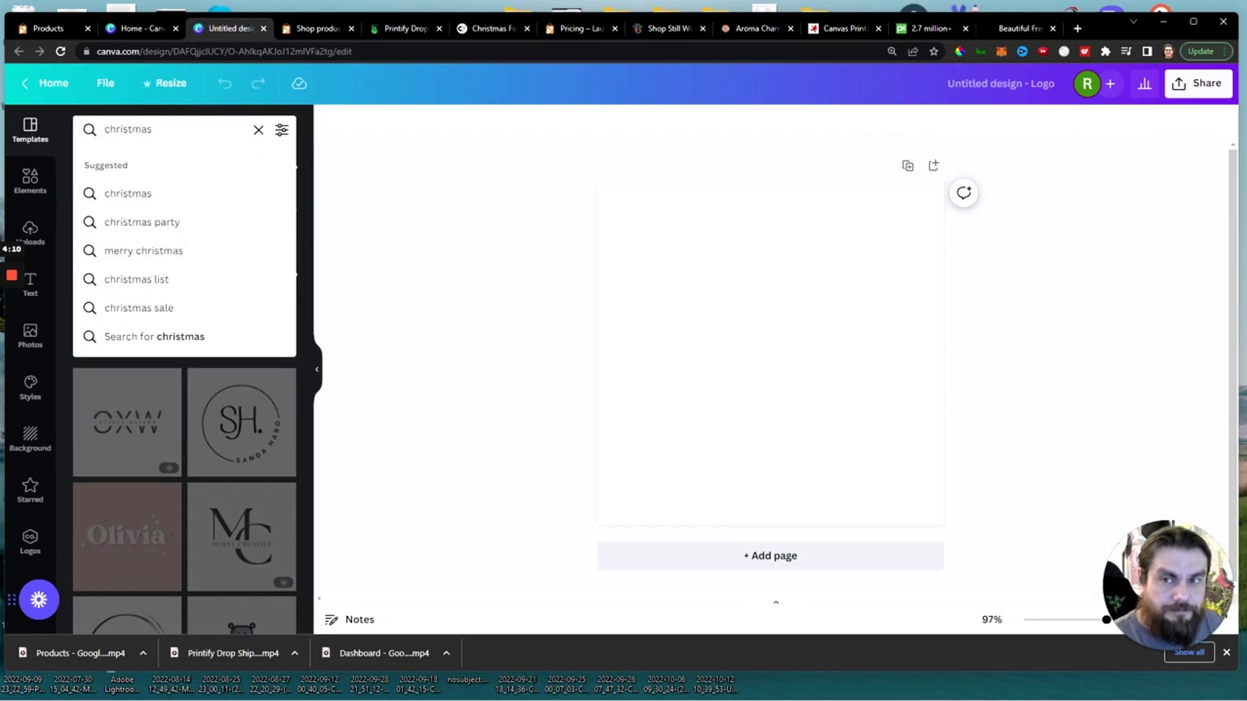
left_click(129, 194)
scroll(248, 306, "down", 3)
scroll(248, 306, "down", 2)
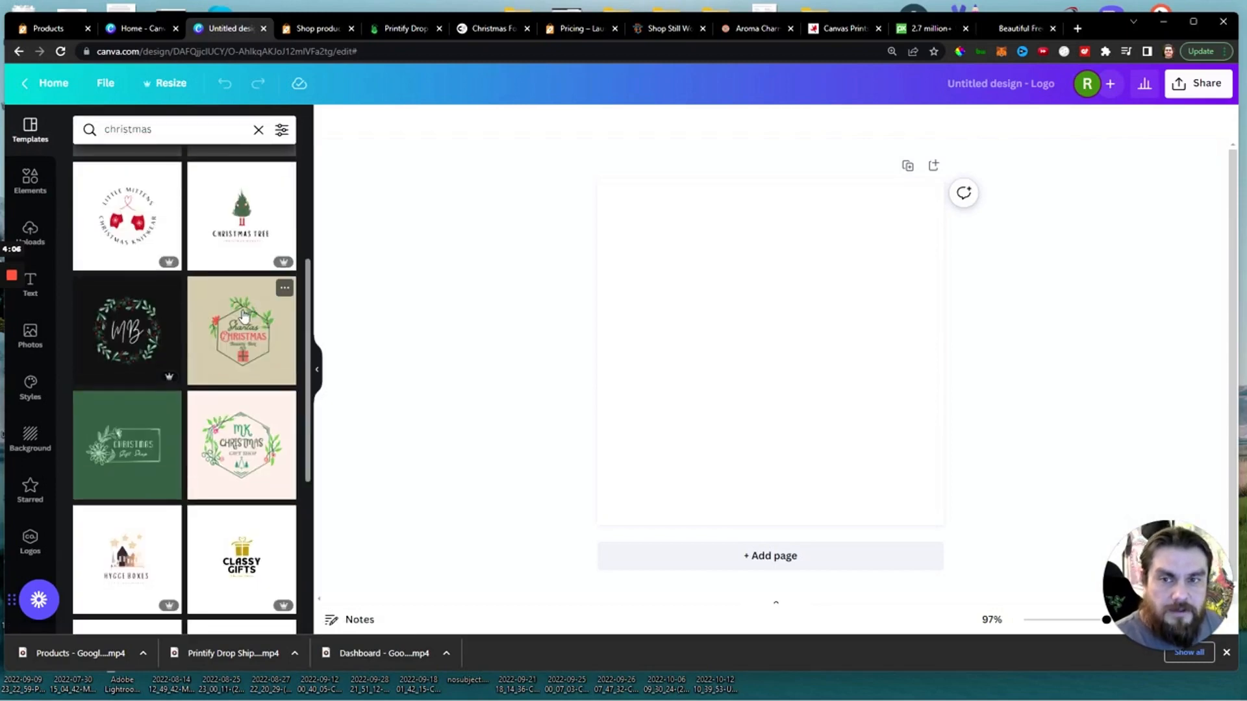
scroll(180, 349, "down", 2)
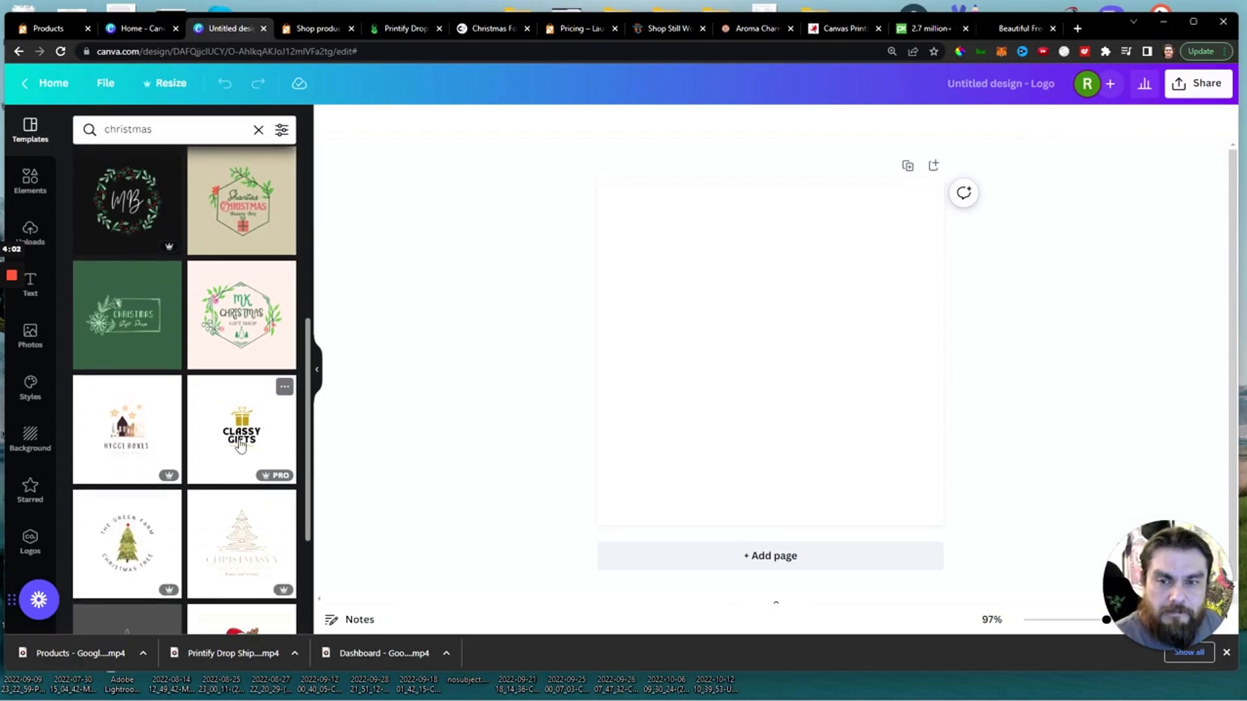
left_click(241, 440)
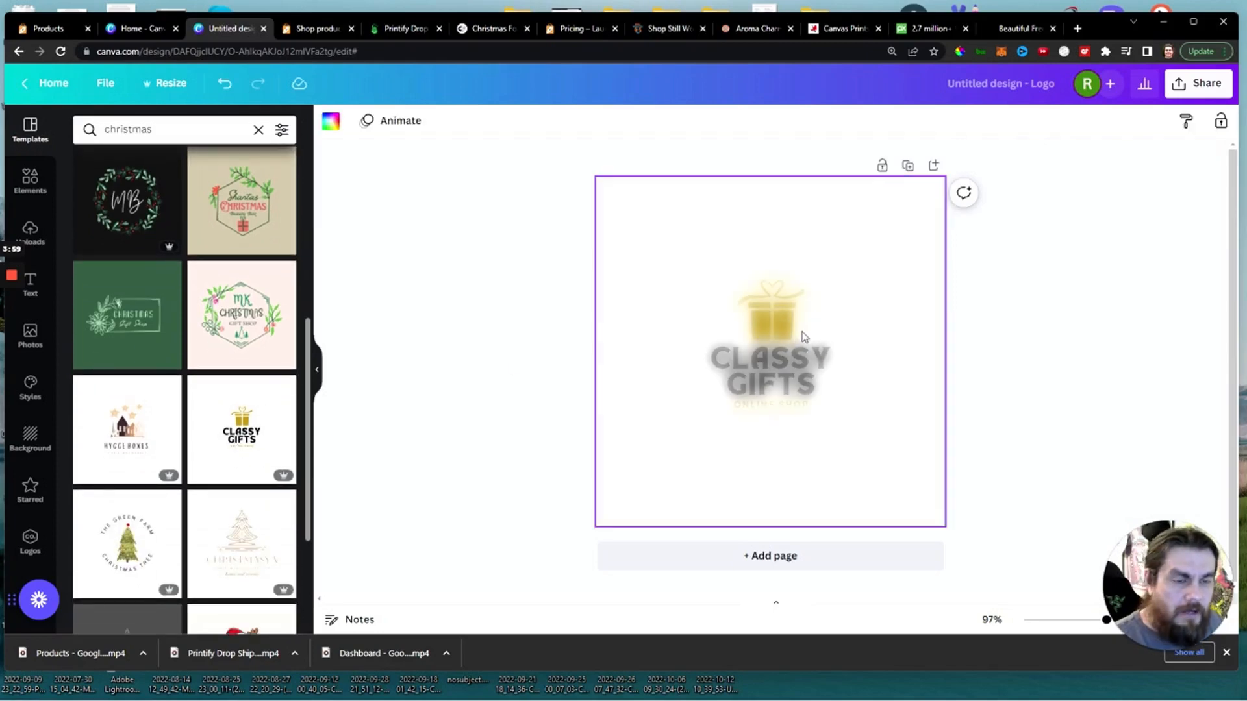
Move the gift icon to the left of the Classy Gifts text, delete the Online Shop tagline, and lower the text slightly.
left_click_drag(782, 328, 683, 393)
left_click(774, 408)
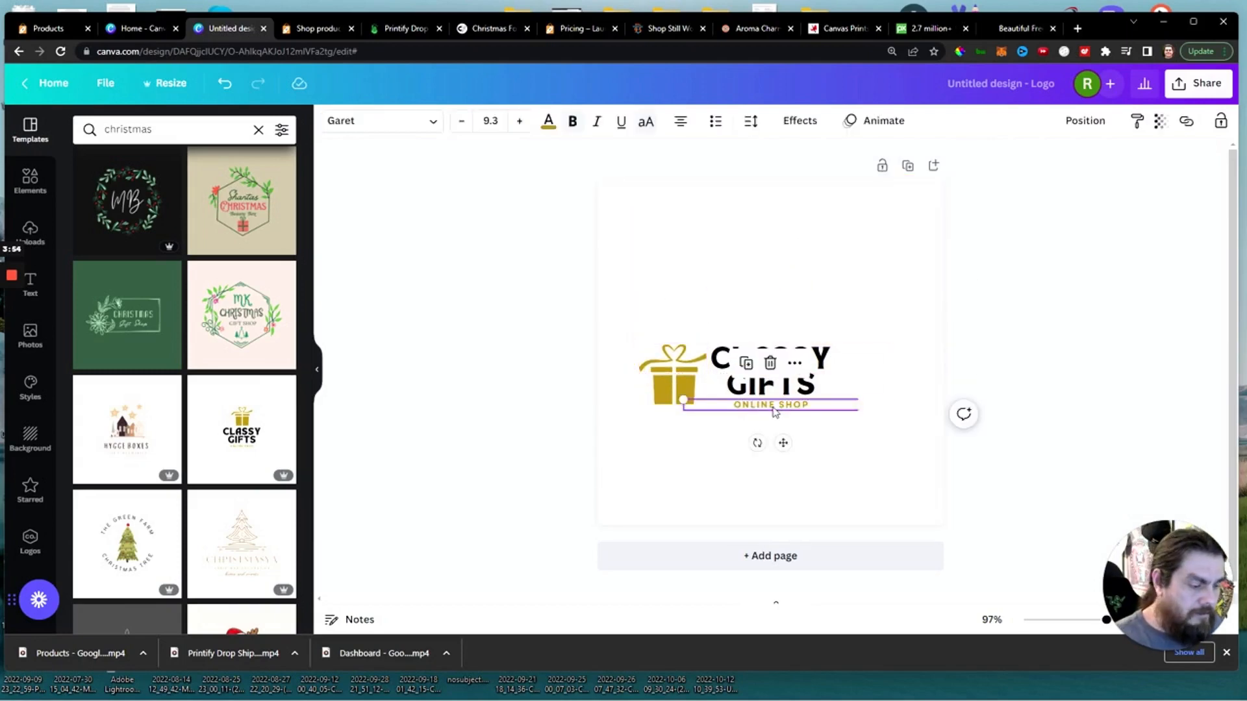
key("Delete")
left_click(784, 392)
left_click_drag(785, 392, 779, 403)
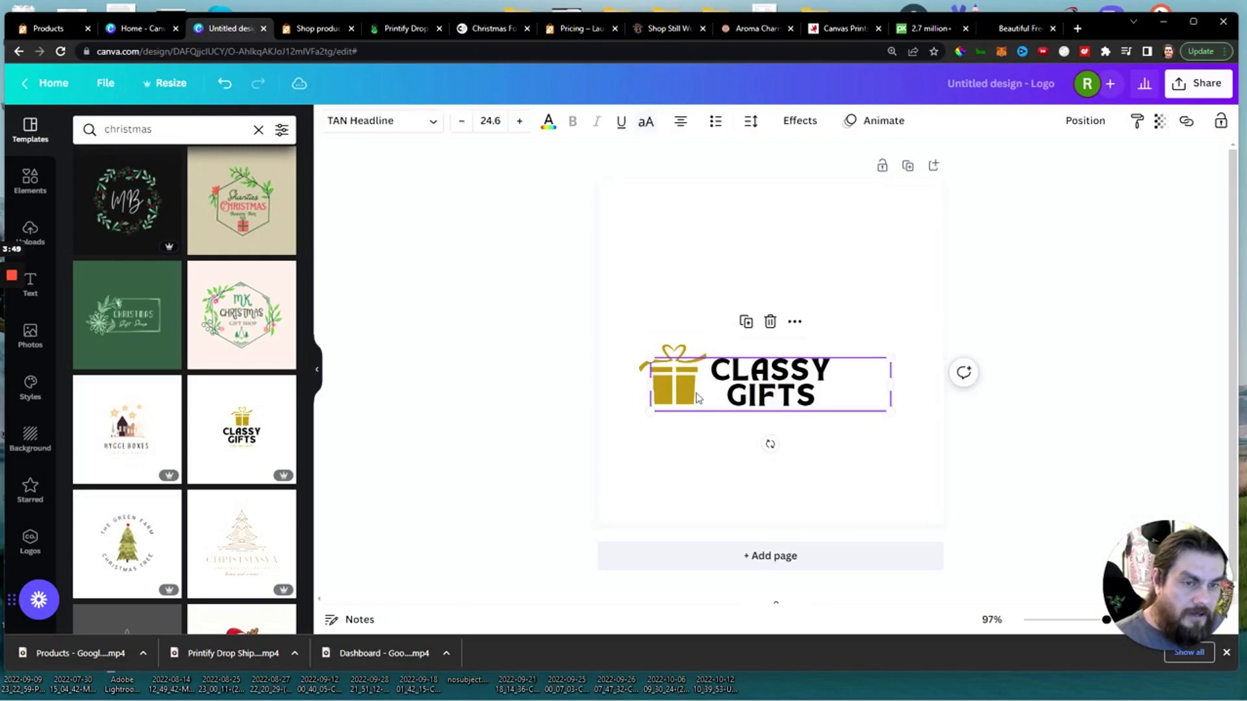
left_click(688, 293)
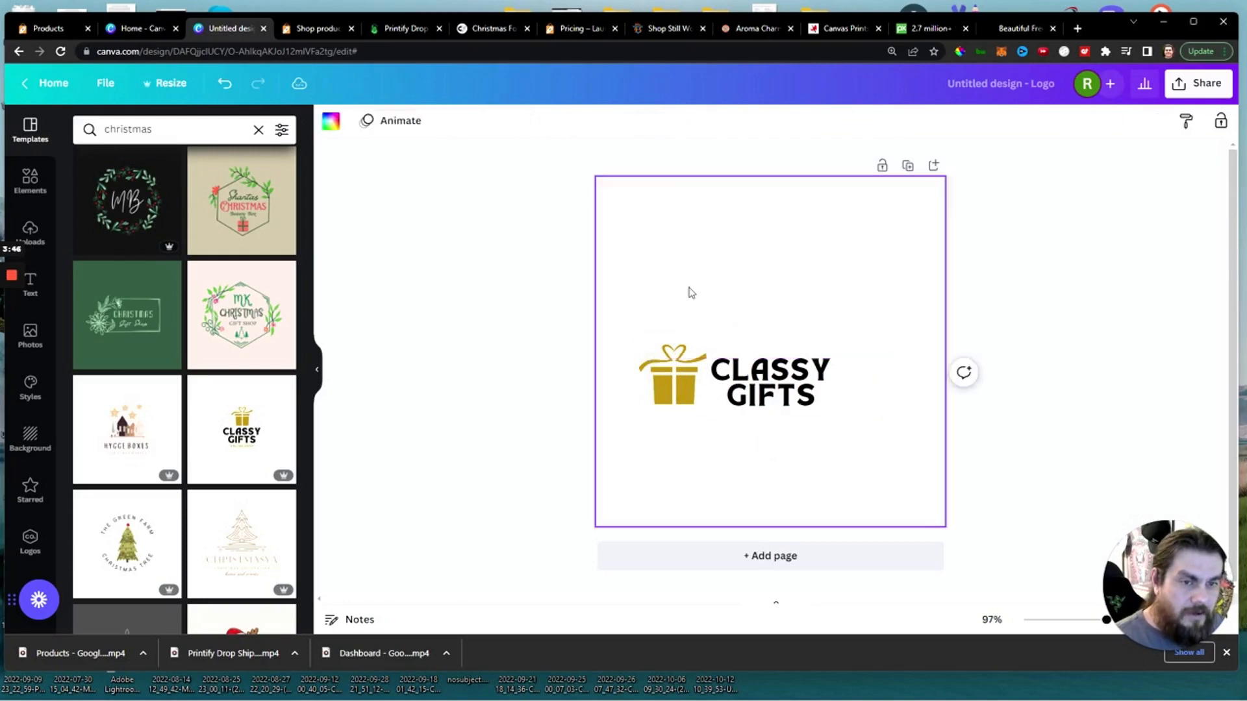
Enlarge the gift icon and Classy Gifts text together to a text size of about 31.7 and move them up.
left_click(672, 352)
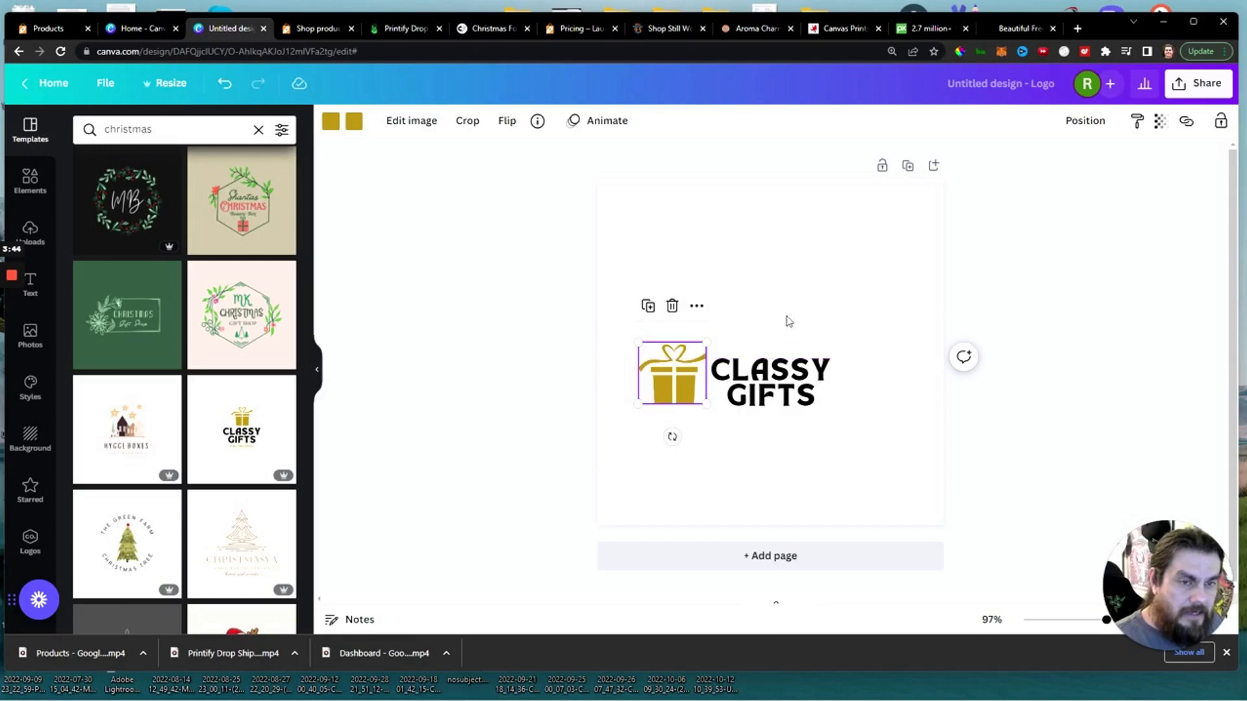
left_click(844, 500)
left_click_drag(868, 472, 607, 314)
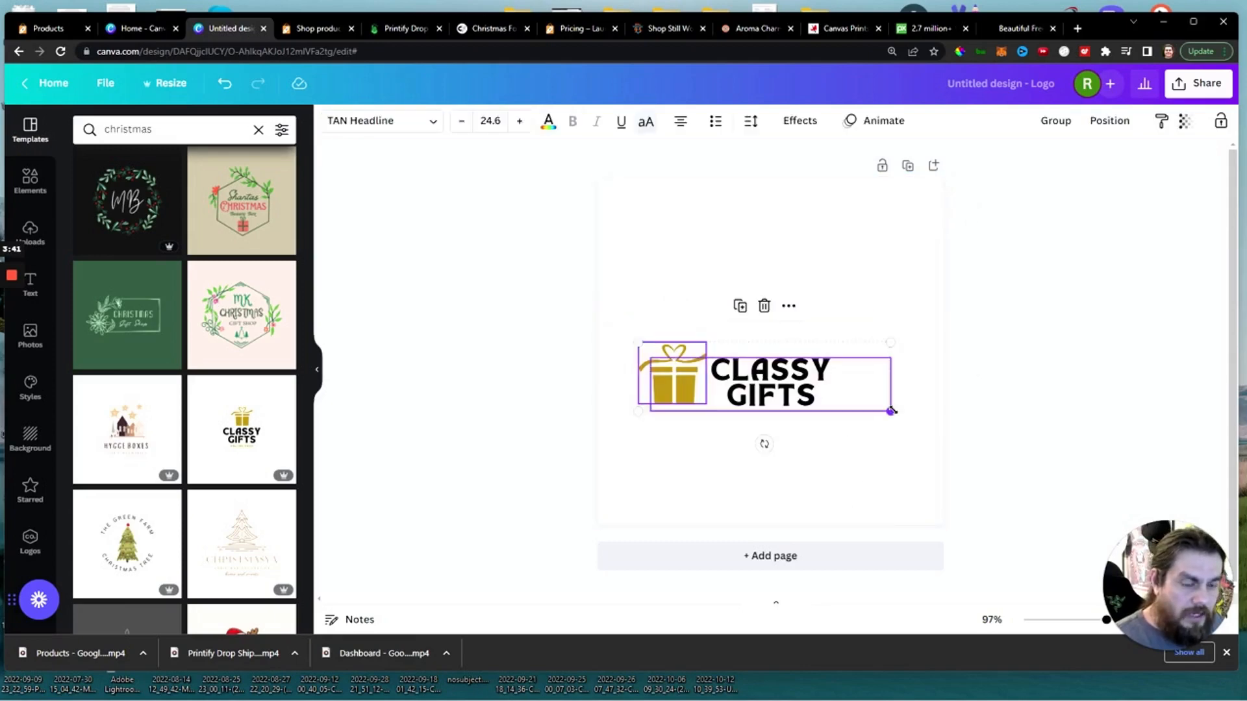
left_click_drag(894, 411, 917, 442)
left_click_drag(798, 397, 780, 360)
left_click(876, 244)
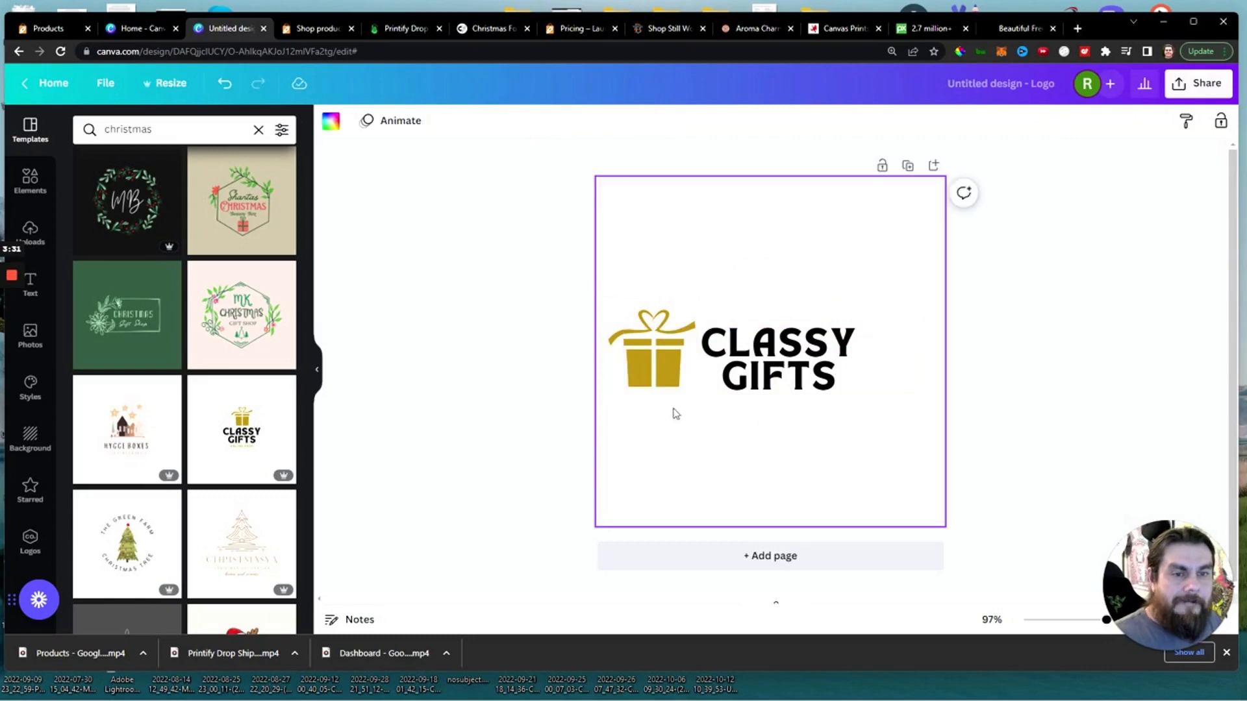
Nudge the Classy Gifts text closer to the gift icon and fine-tune their alignment.
left_click(672, 373)
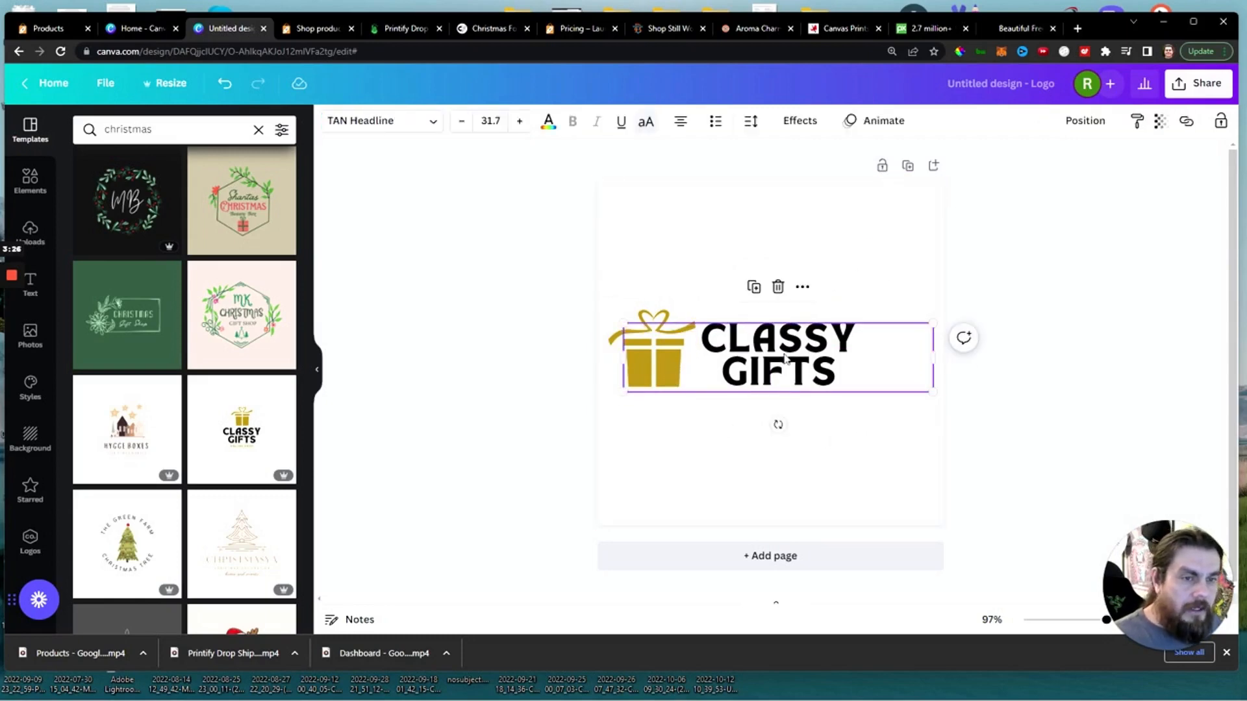
left_click_drag(785, 356, 779, 360)
left_click_drag(654, 371, 652, 365)
left_click(1001, 324)
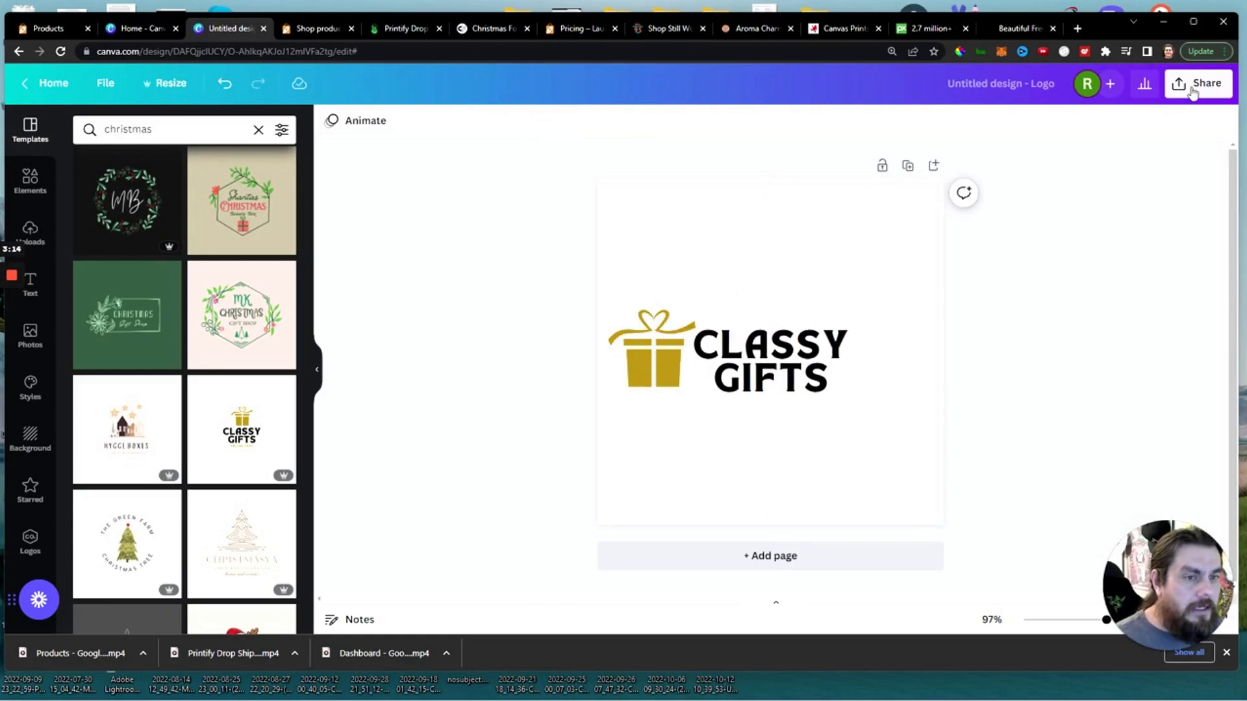
Enlarge the icon and text together to a text size of about 38.5 and center them on the page.
left_click_drag(911, 455, 622, 292)
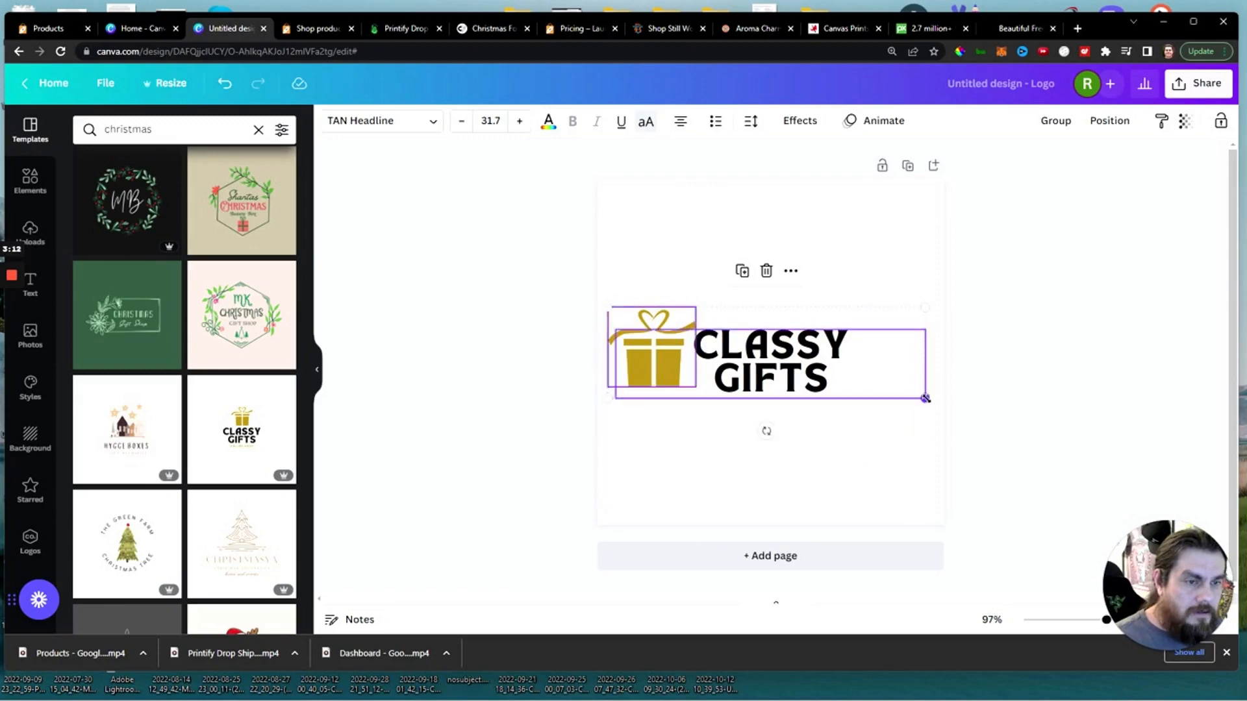
left_click_drag(927, 399, 960, 423)
left_click_drag(806, 373, 823, 376)
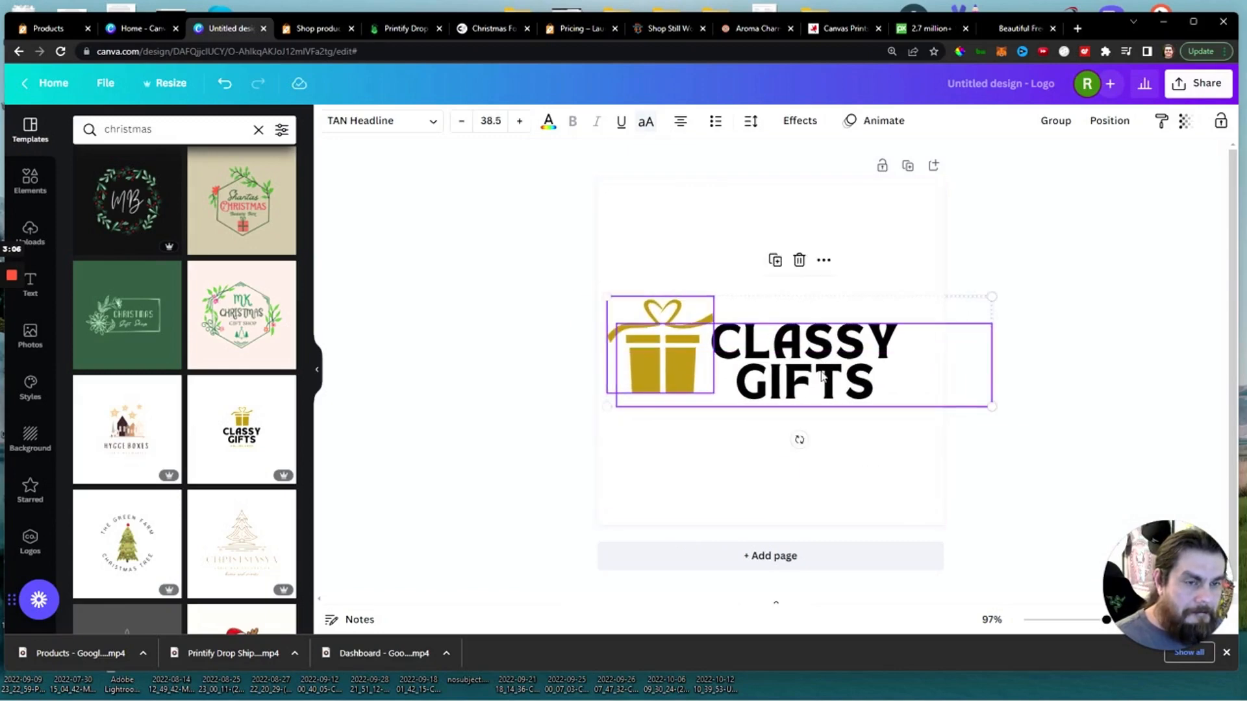
Switch to the Launch Cart admin and open the active LaunchPad theme for customization.
left_click(1040, 371)
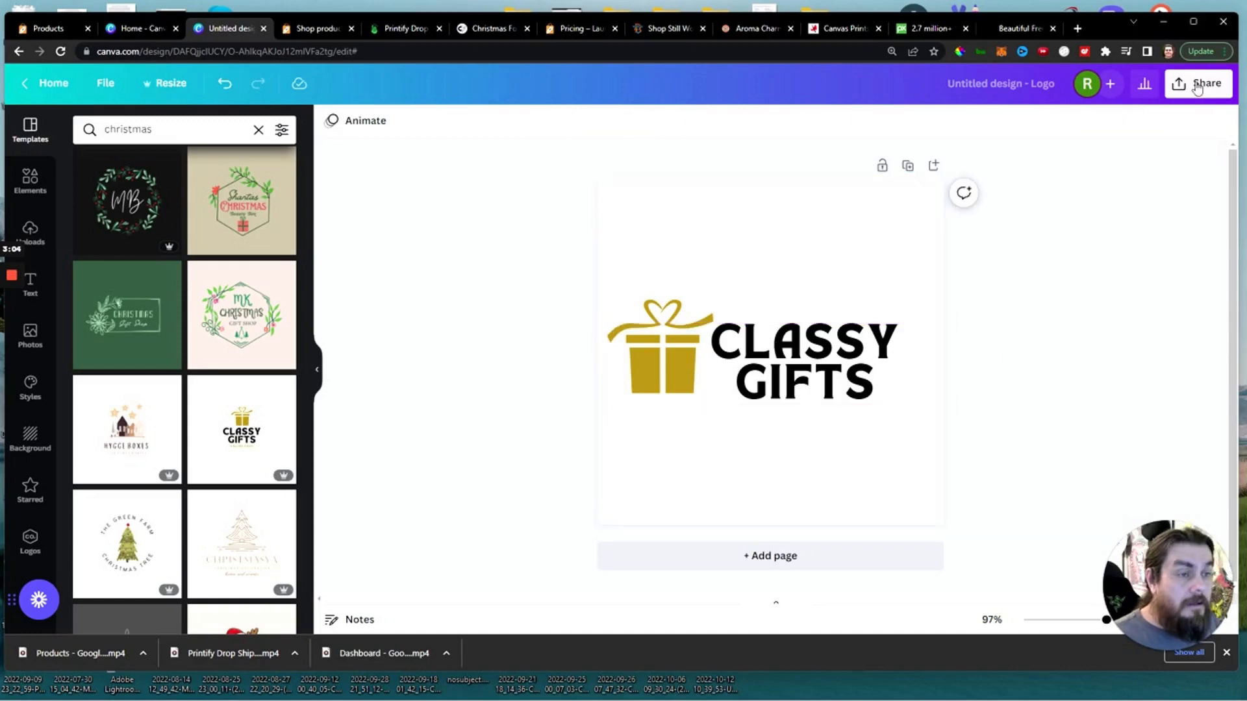
left_click(307, 35)
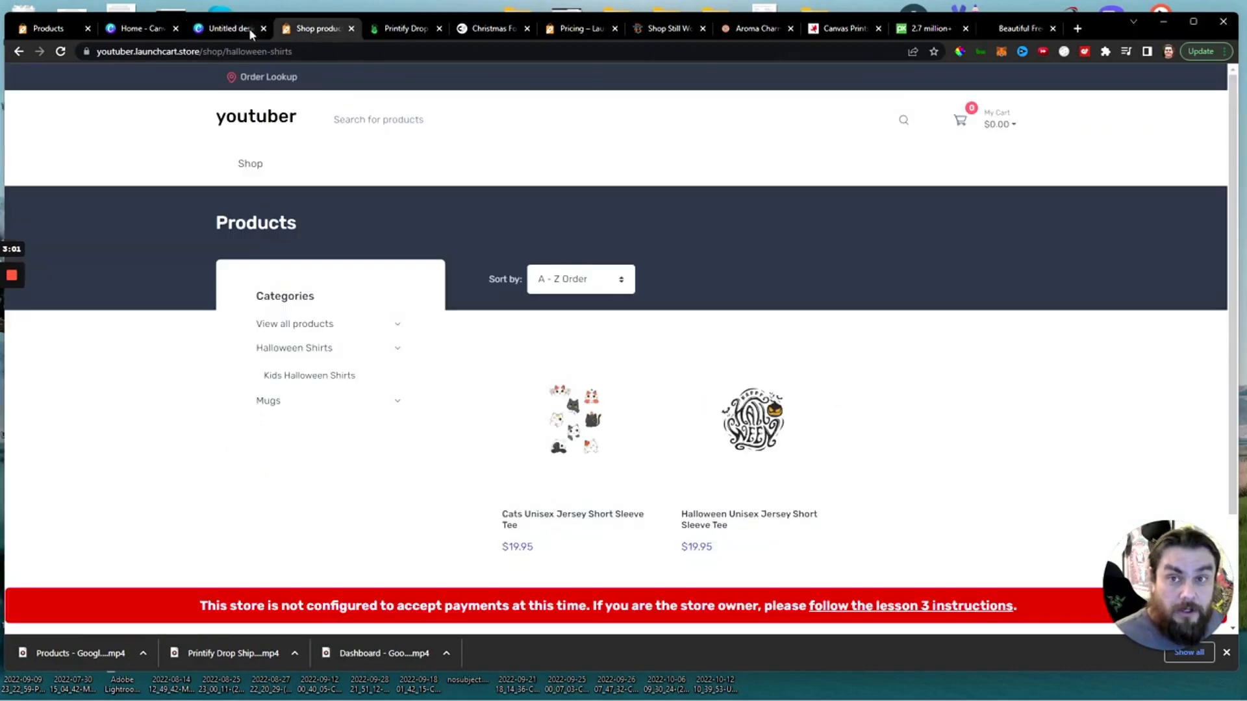
left_click(76, 29)
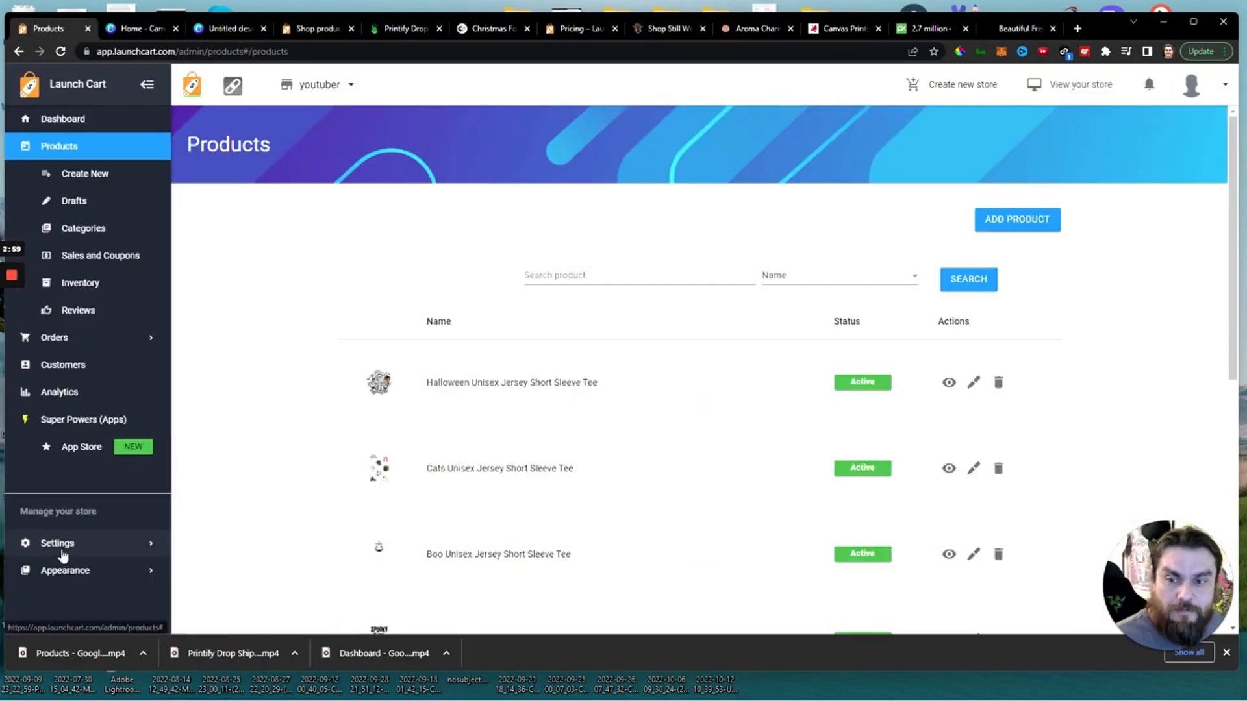
left_click(65, 570)
scroll(85, 520, "down", 2)
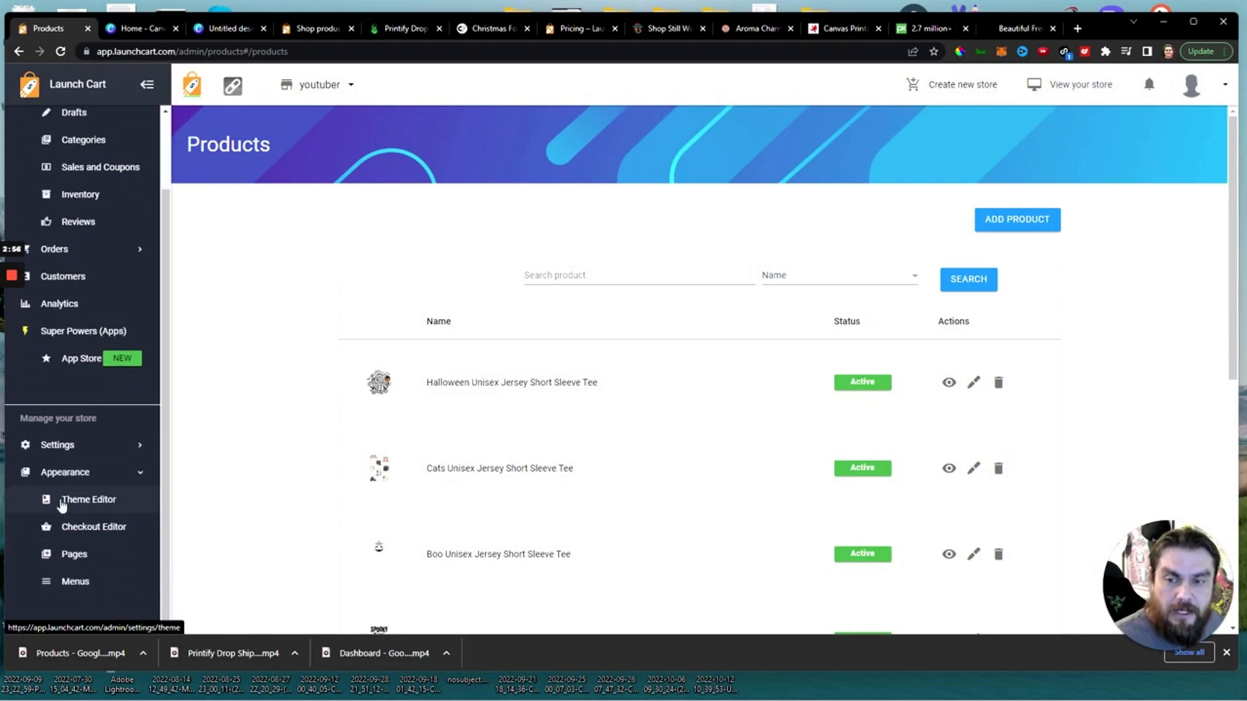
left_click(96, 505)
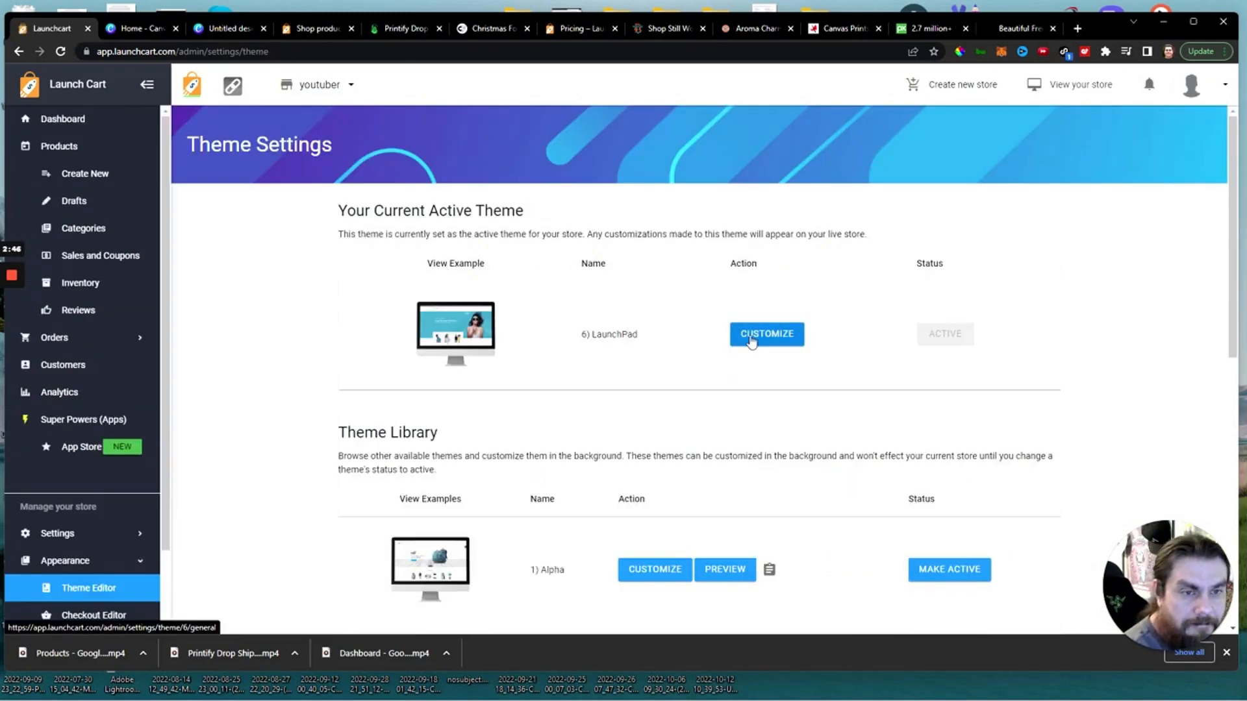
left_click(751, 341)
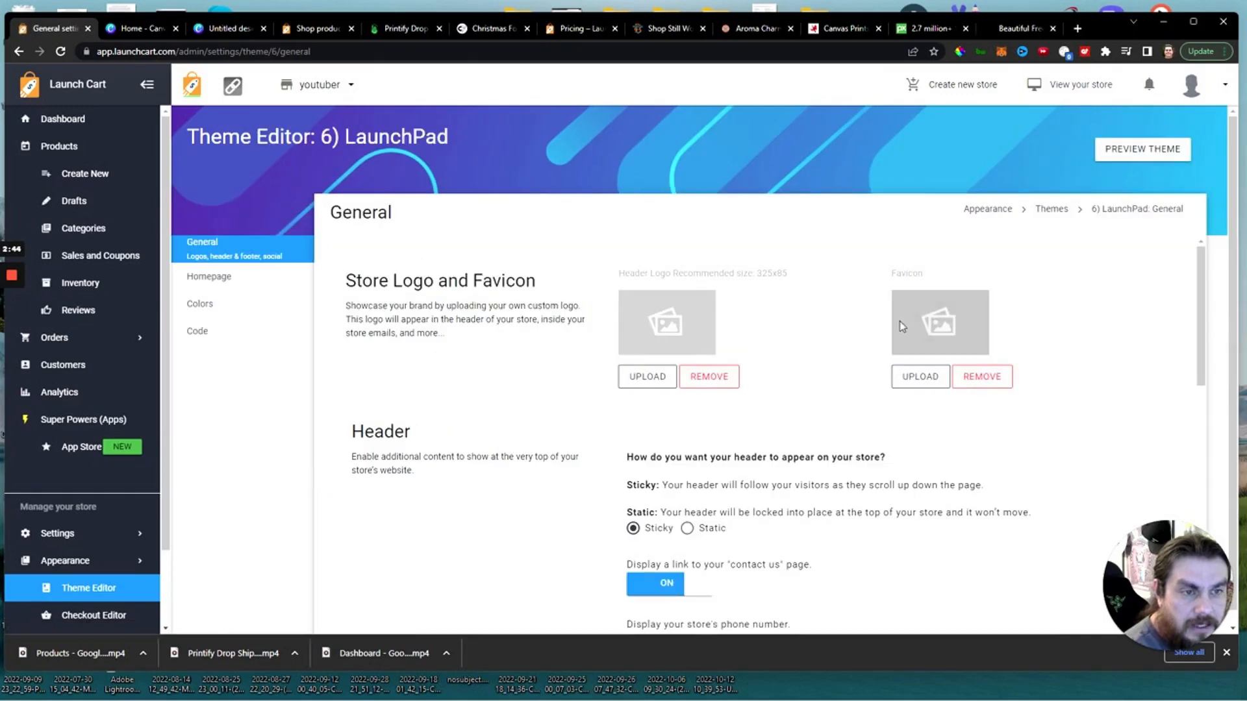
left_click(647, 378)
left_click_drag(1107, 32, 1101, 32)
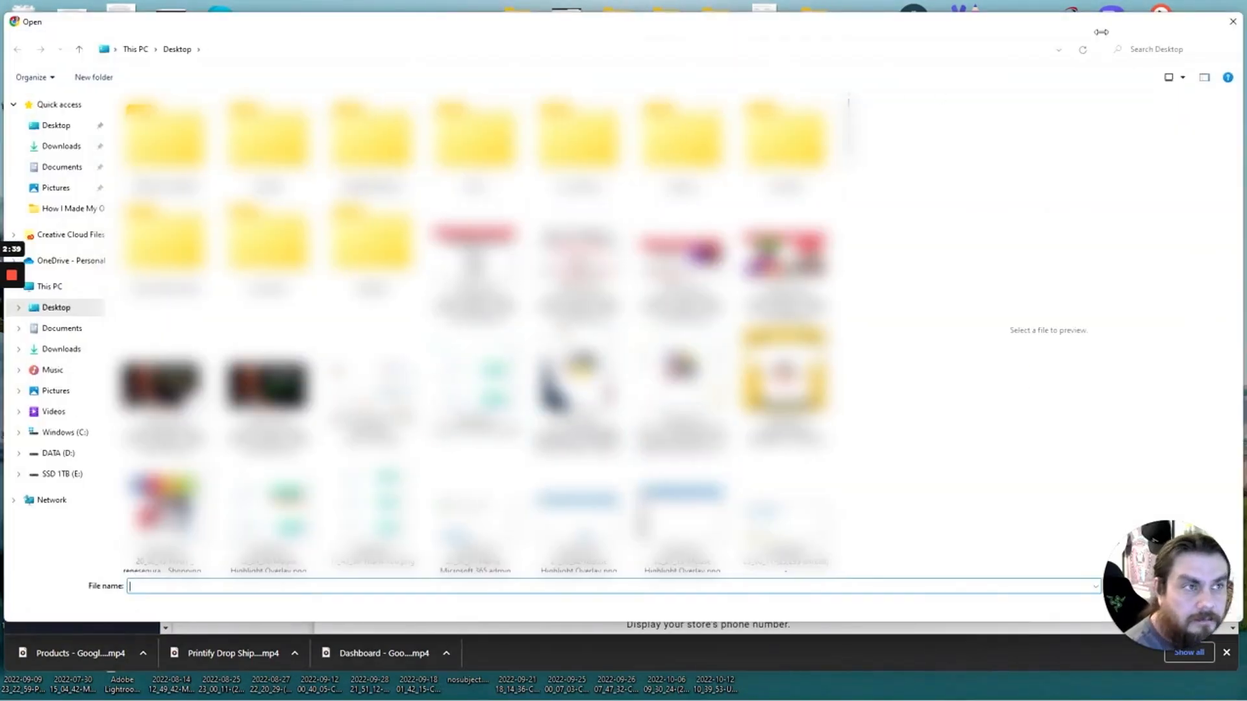
left_click(1233, 24)
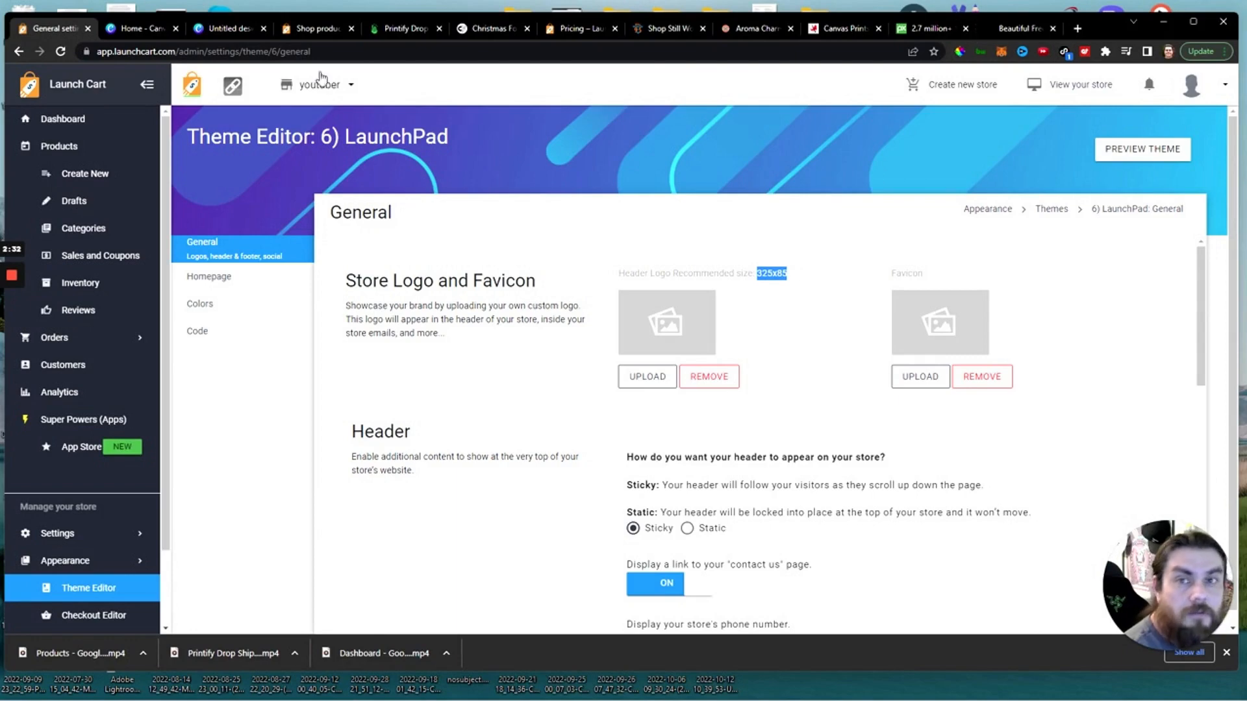
Switch to the Canva logo design and create a resized copy of it at 325 × 85 px.
left_click(135, 30)
left_click(239, 30)
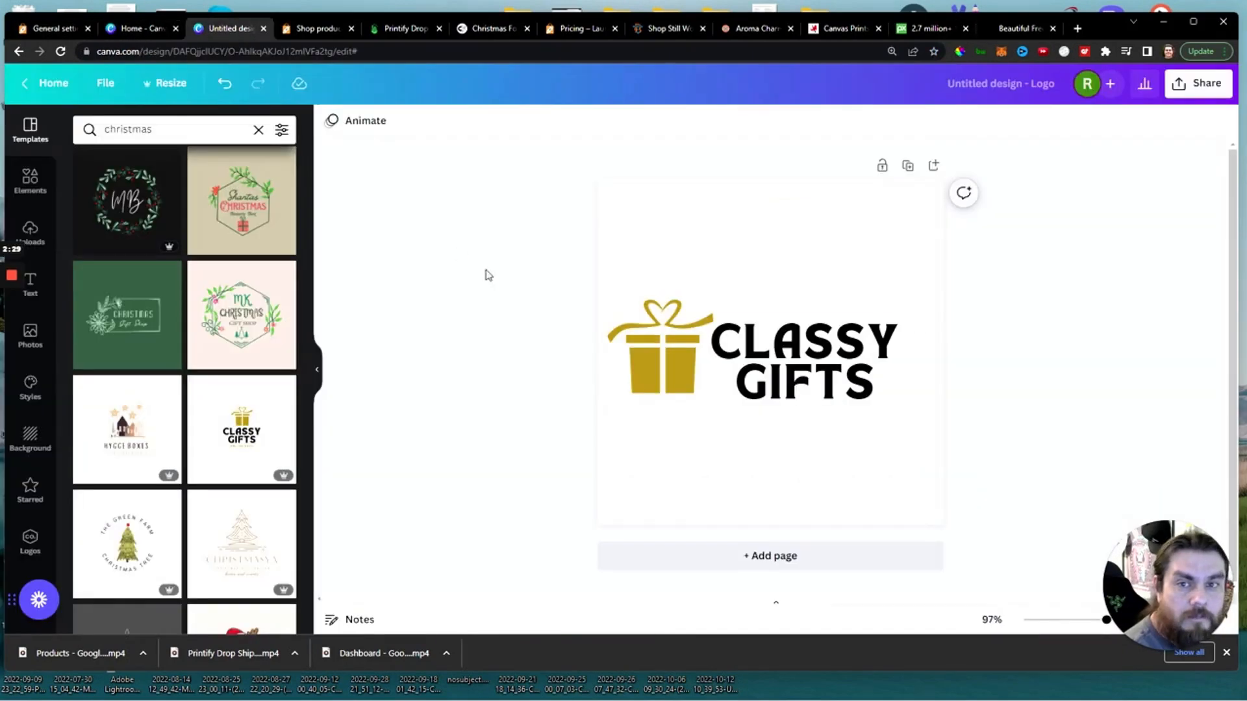
left_click(167, 87)
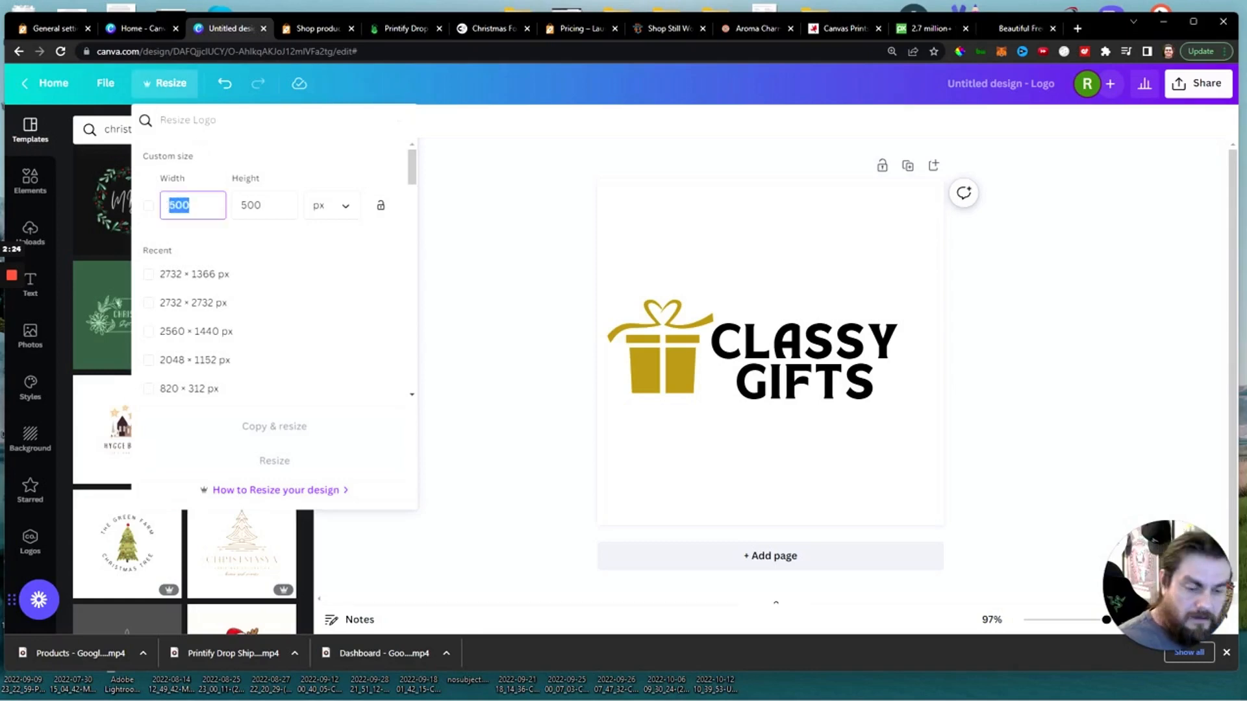
type("326")
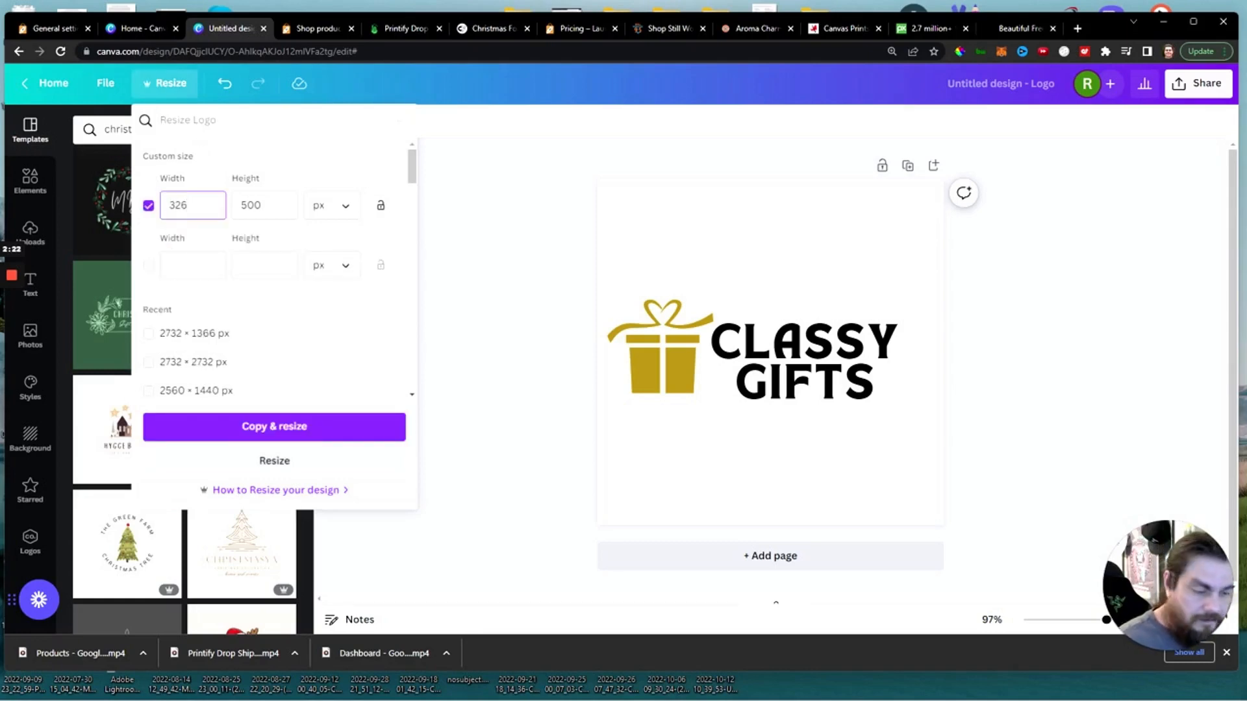
key("BackSpace")
type("5")
key("Tab")
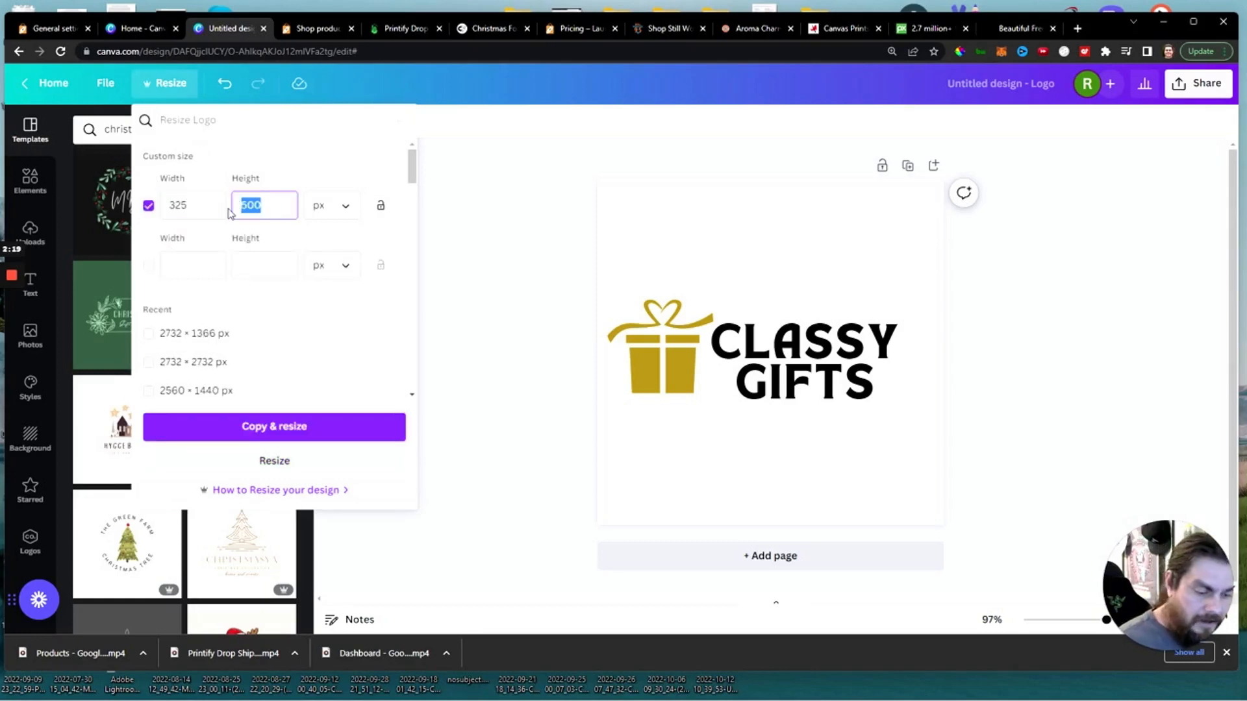
type("85")
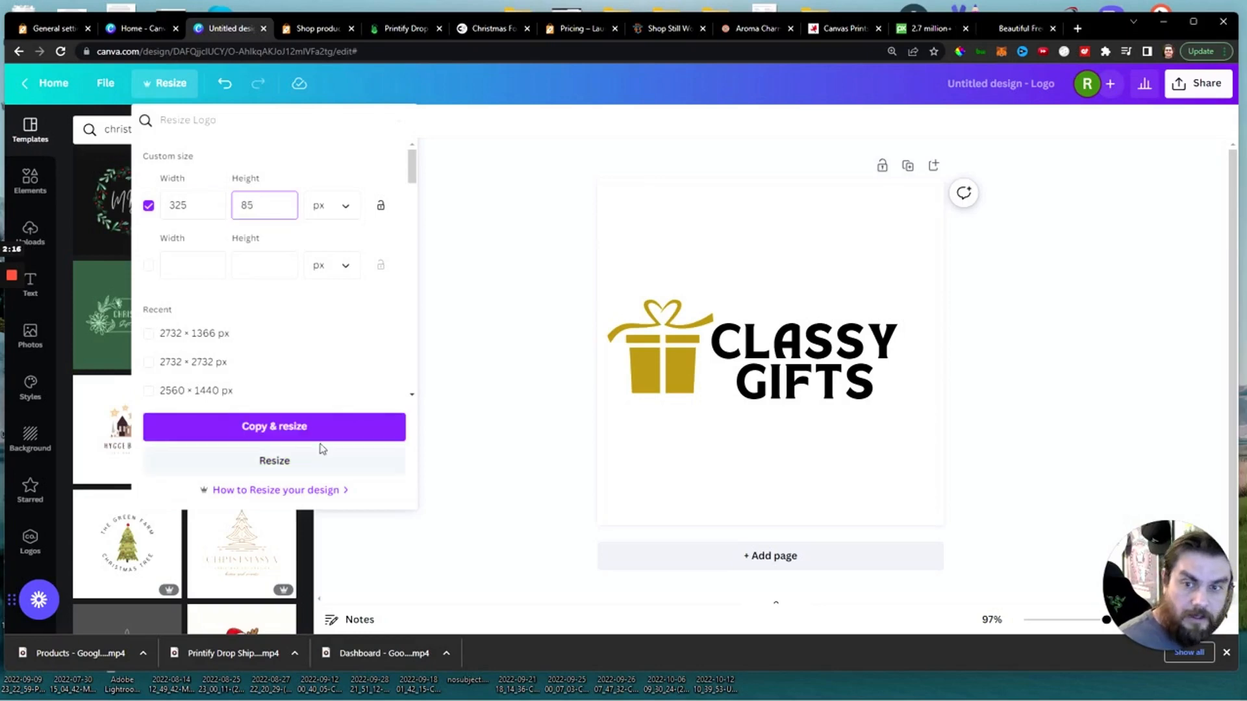
left_click(287, 427)
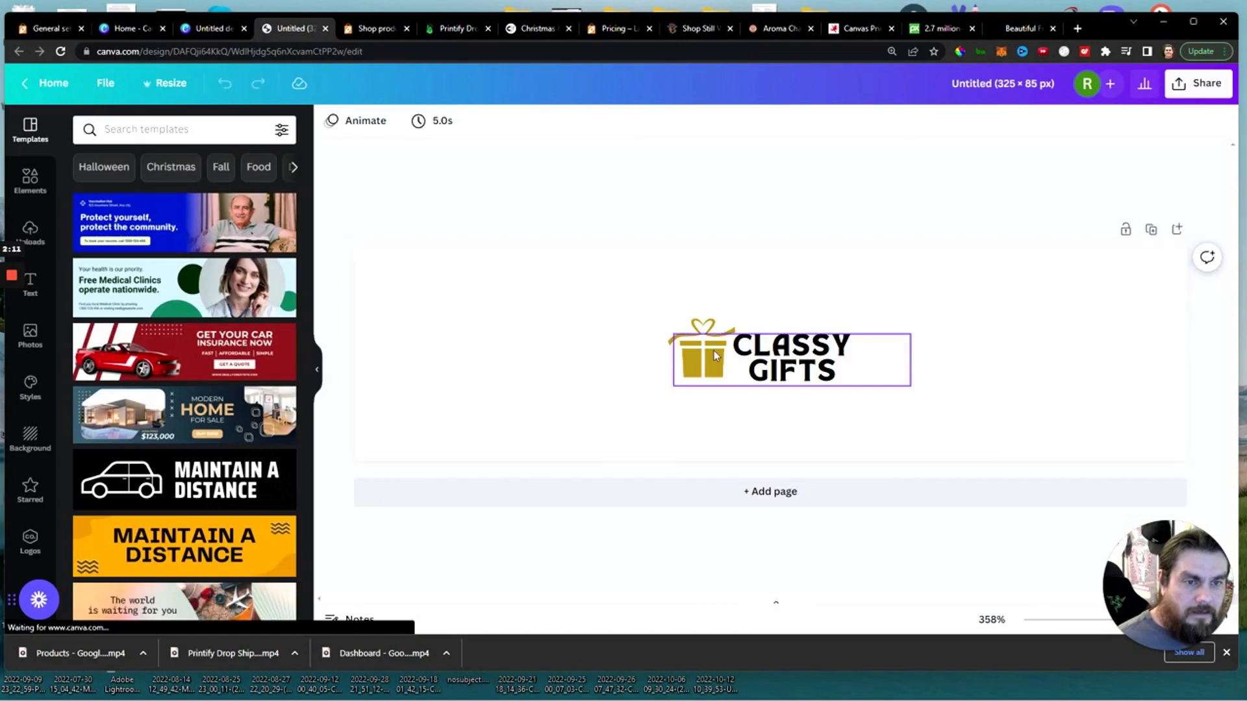
Enlarge the gift icon and Classy Gifts text together to a text size of about 20.5 and center them on the banner.
left_click_drag(885, 408, 1199, 462)
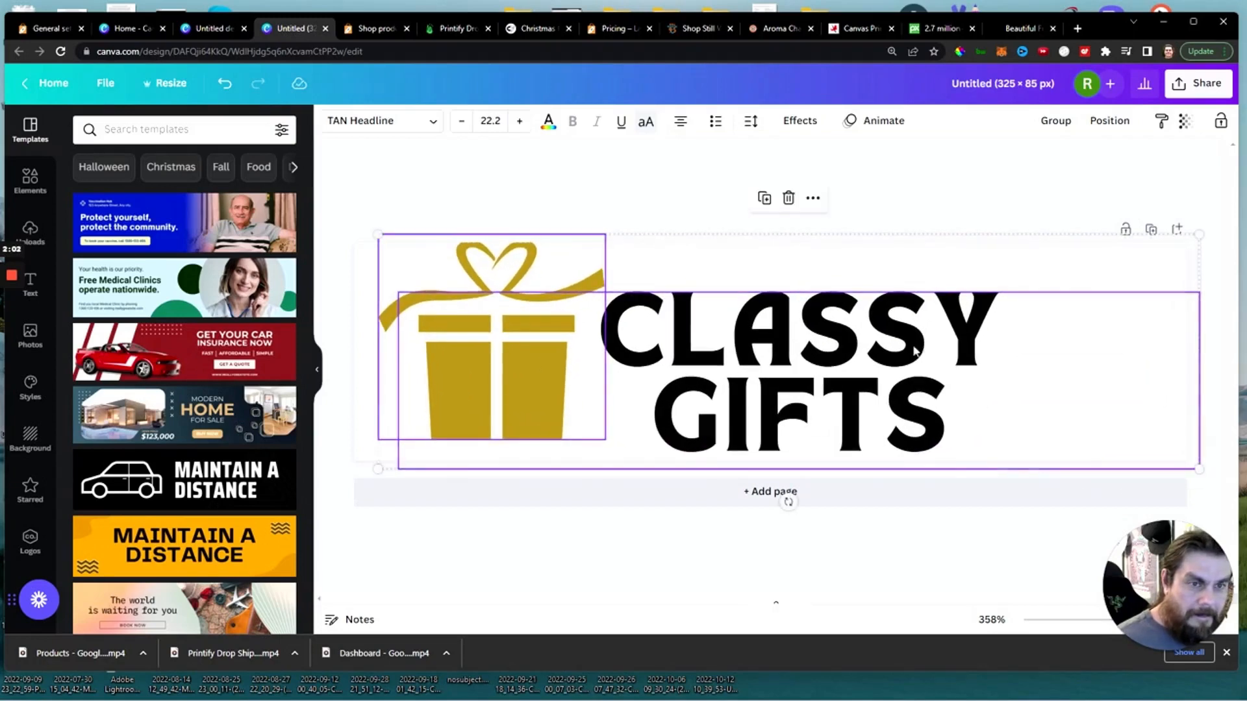
left_click_drag(845, 334, 844, 345)
left_click_drag(1204, 489, 1166, 467)
left_click_drag(814, 375, 814, 369)
left_click(762, 182)
Recolor the Classy Gifts text in the gift icon's gold and nudge it slightly up and to the right.
left_click(953, 365)
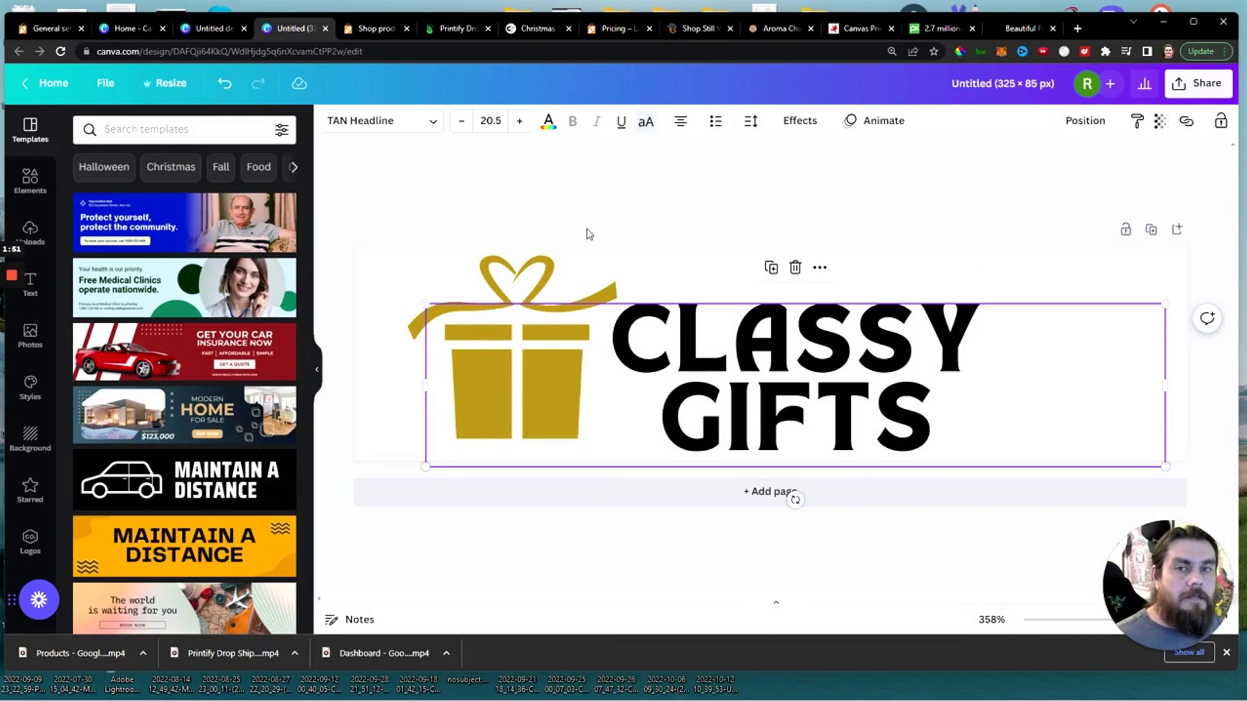
left_click(549, 123)
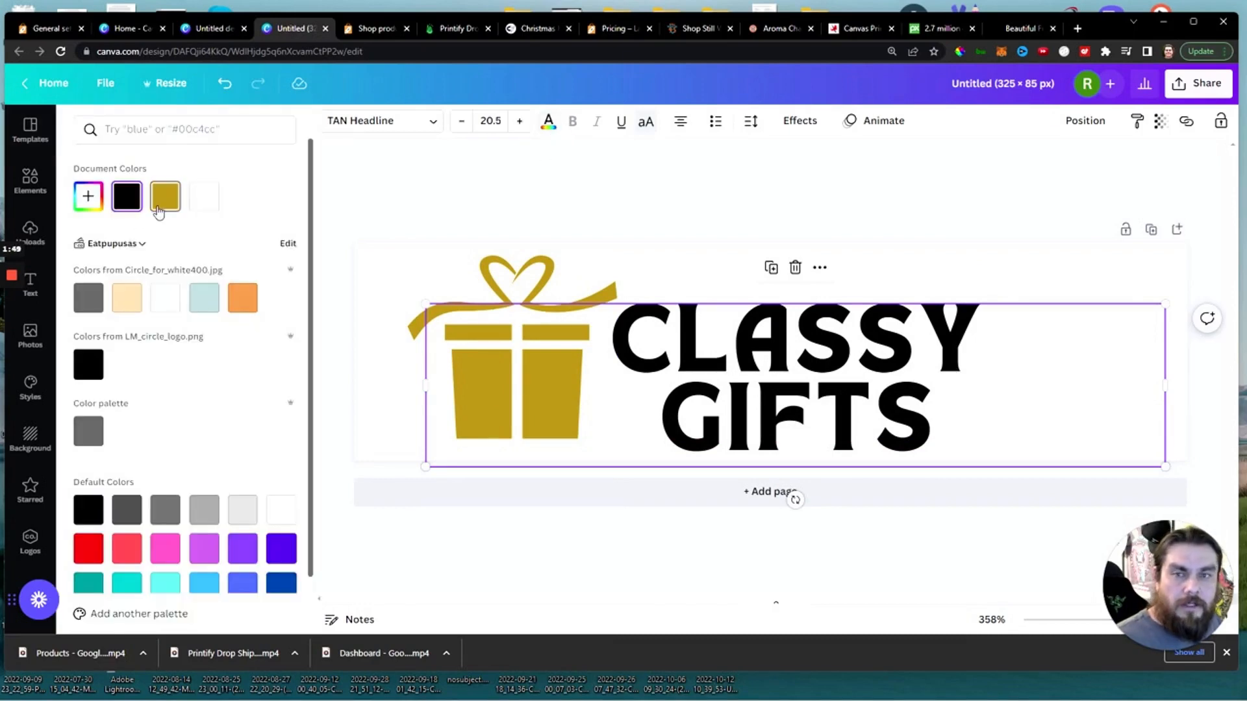
left_click(165, 197)
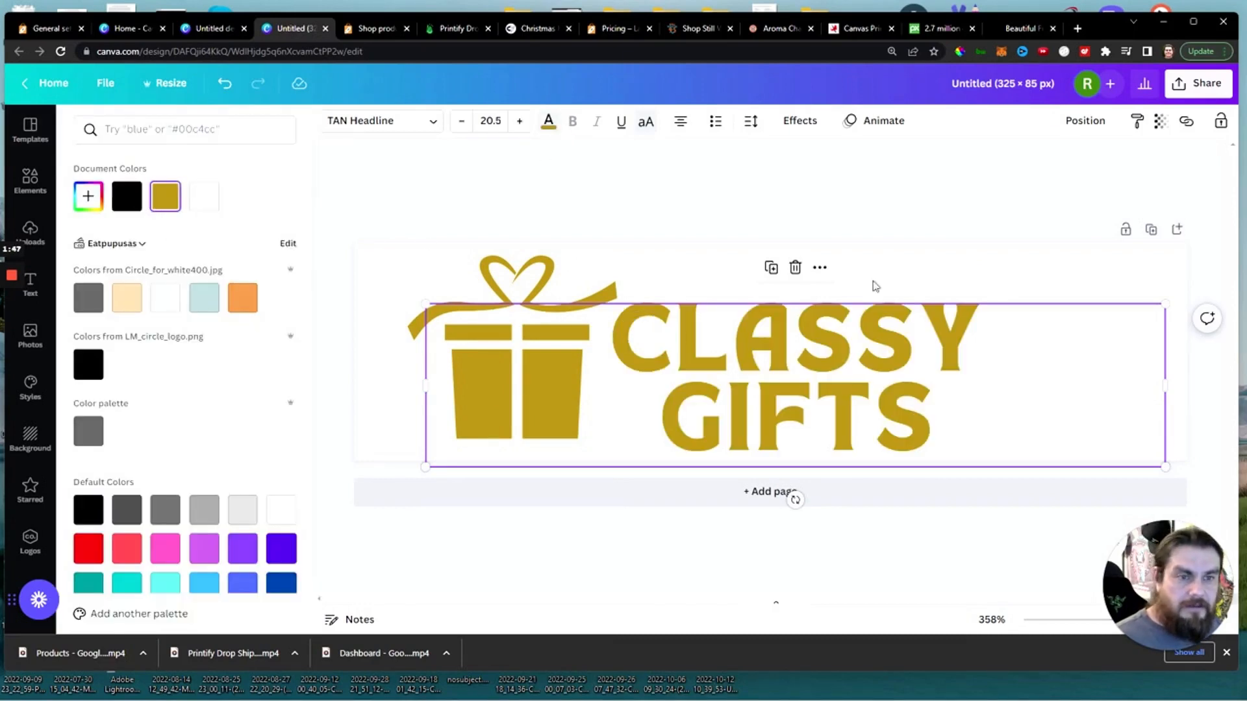
left_click(1017, 222)
left_click(1052, 285)
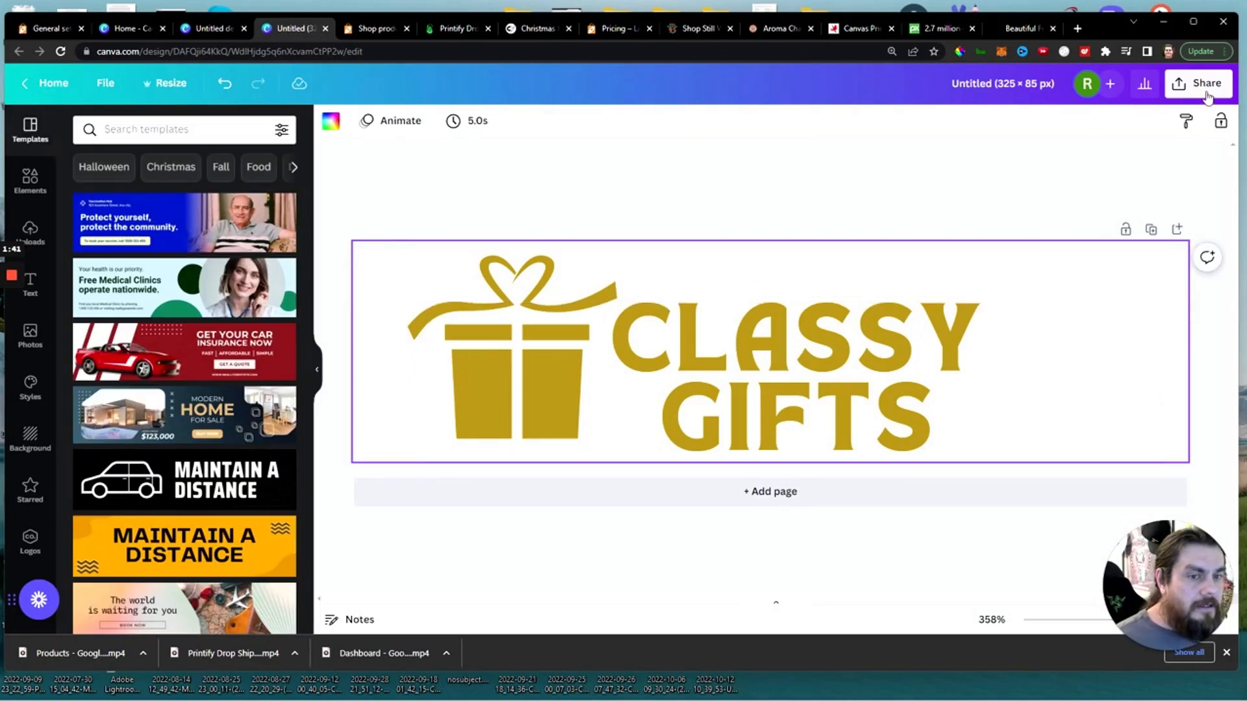
left_click_drag(807, 396, 819, 383)
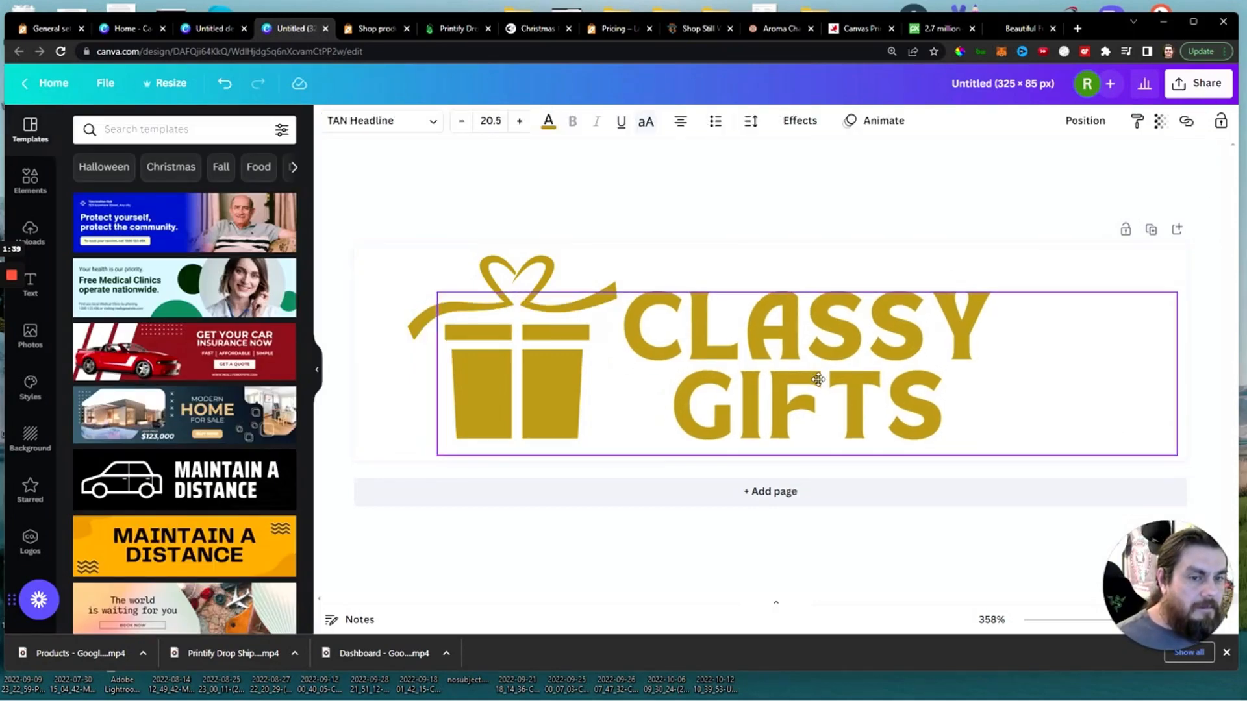
left_click(891, 231)
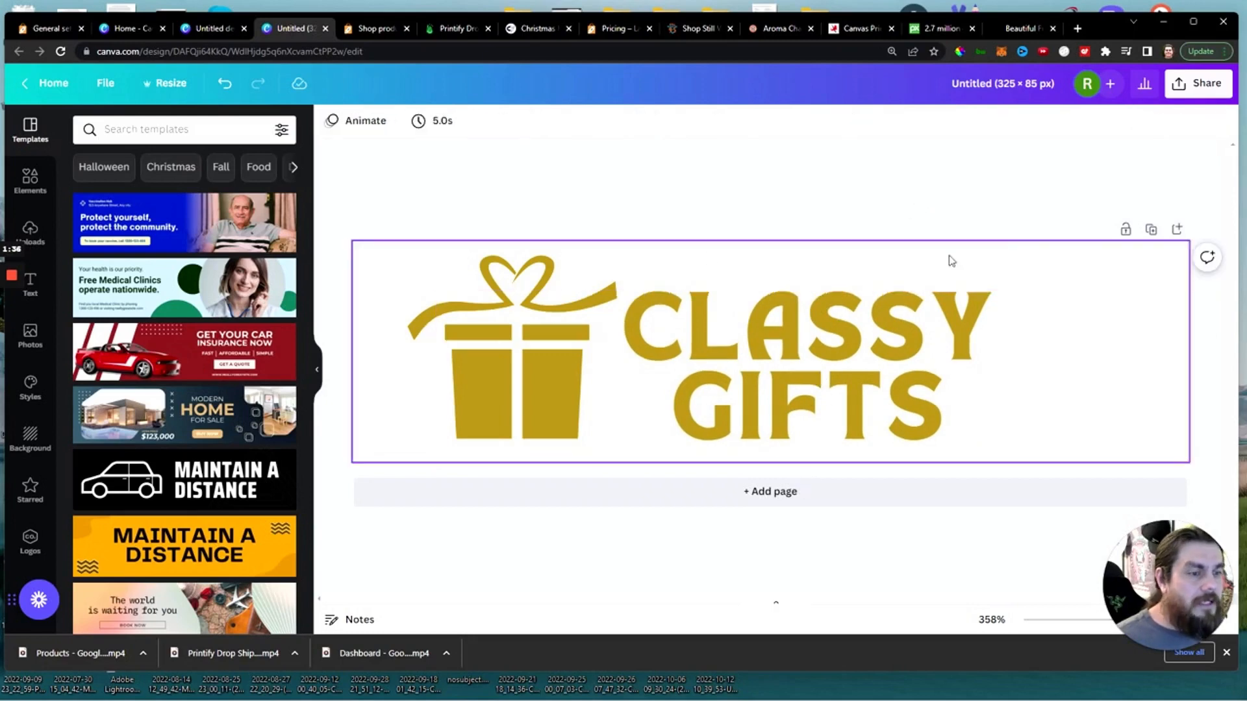
Download the resized logo as a PNG with a transparent background.
left_click(1199, 85)
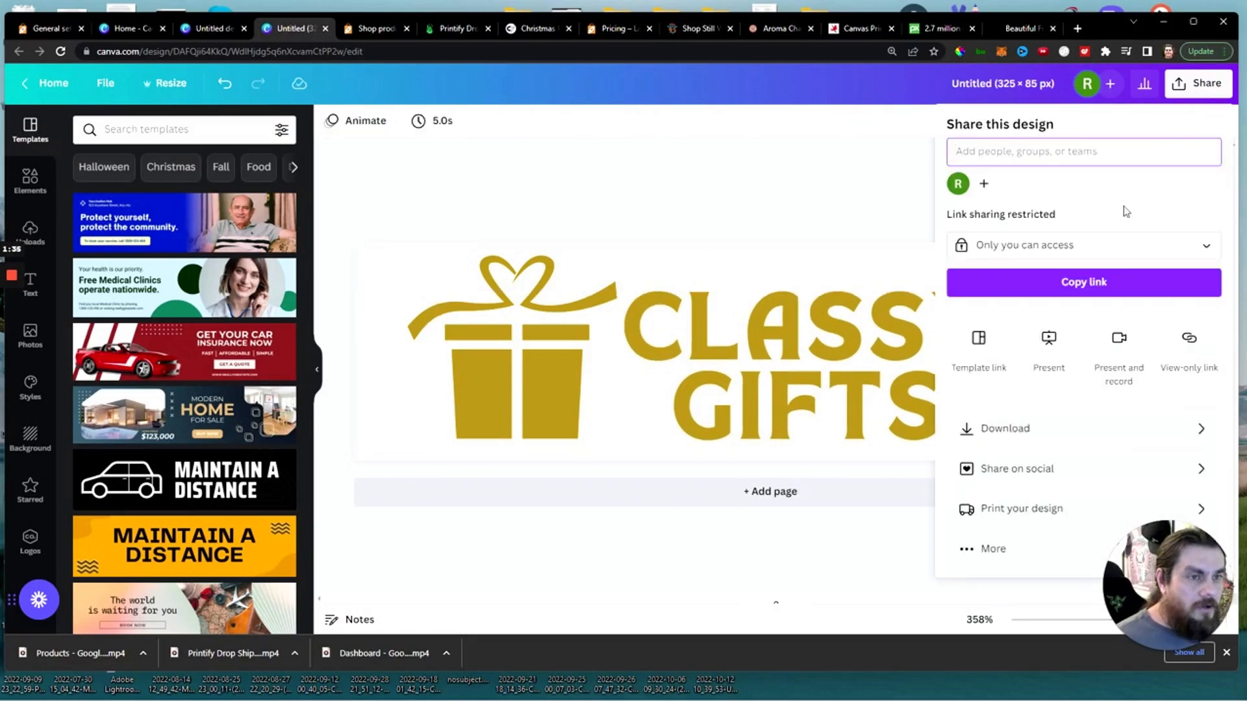
left_click(1068, 437)
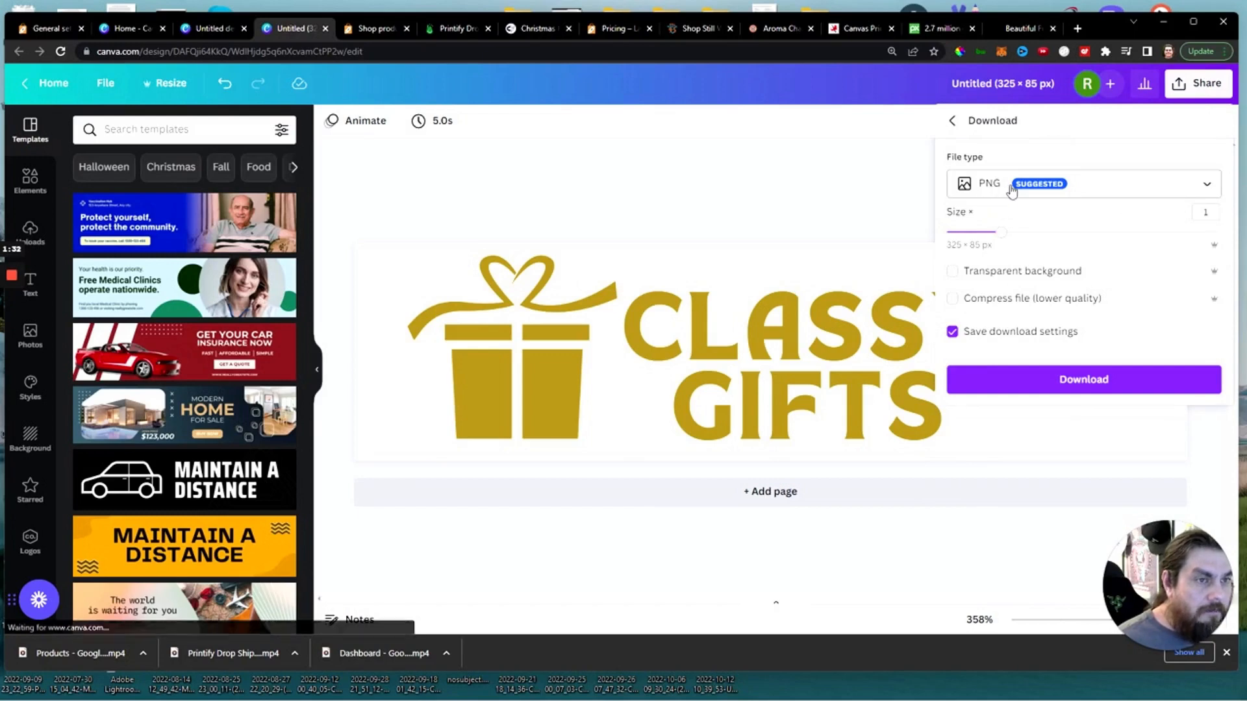
left_click(969, 273)
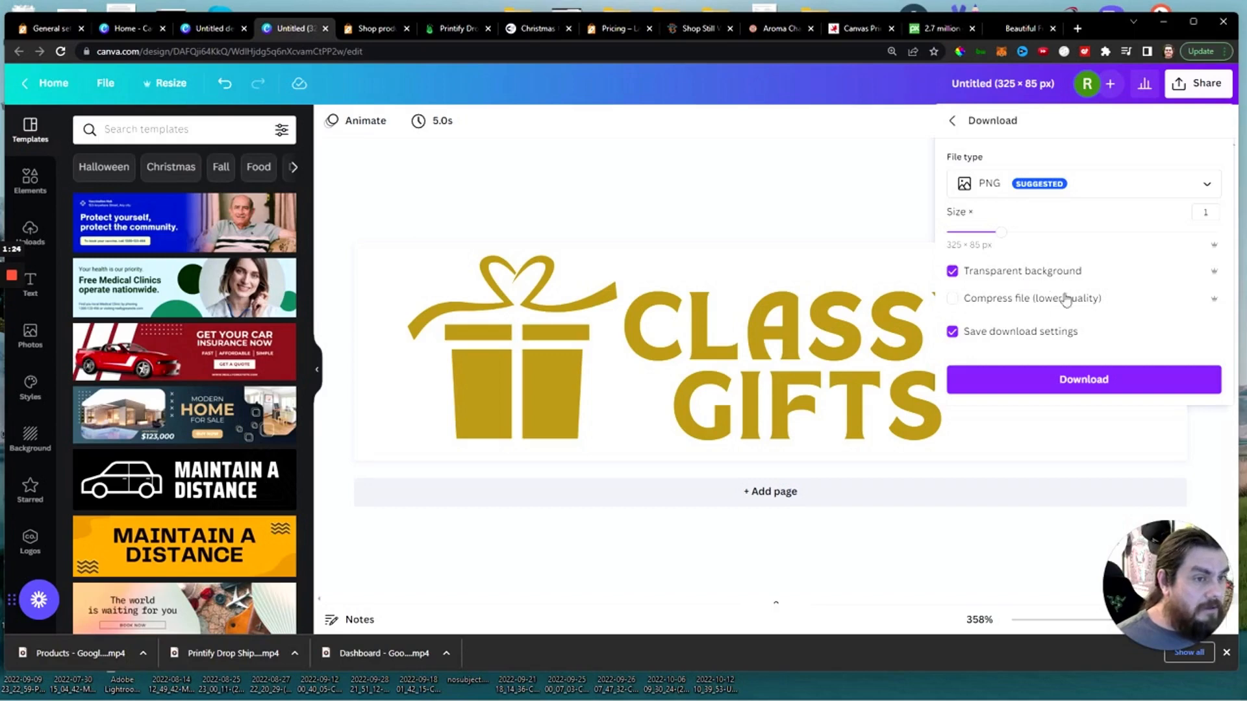
left_click(1082, 388)
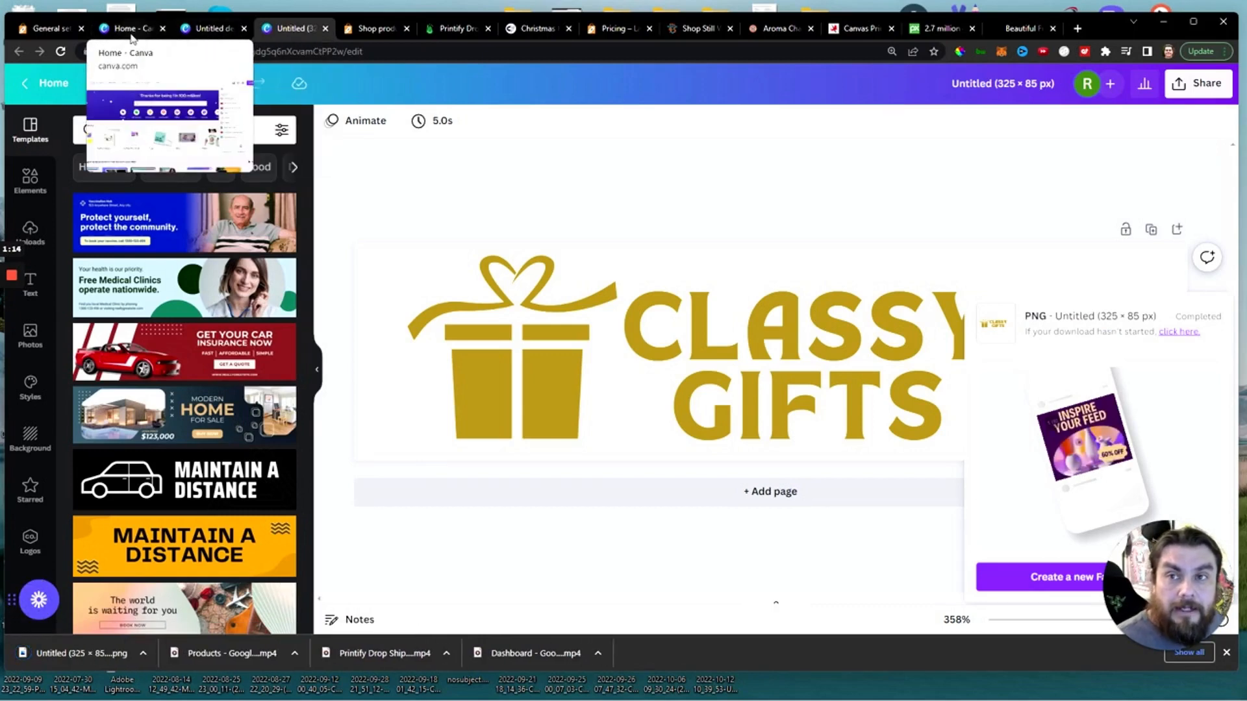
Return to the Launch Cart theme settings and choose Untitled (325 × 85 px).png from Downloads as the header logo.
left_click(51, 28)
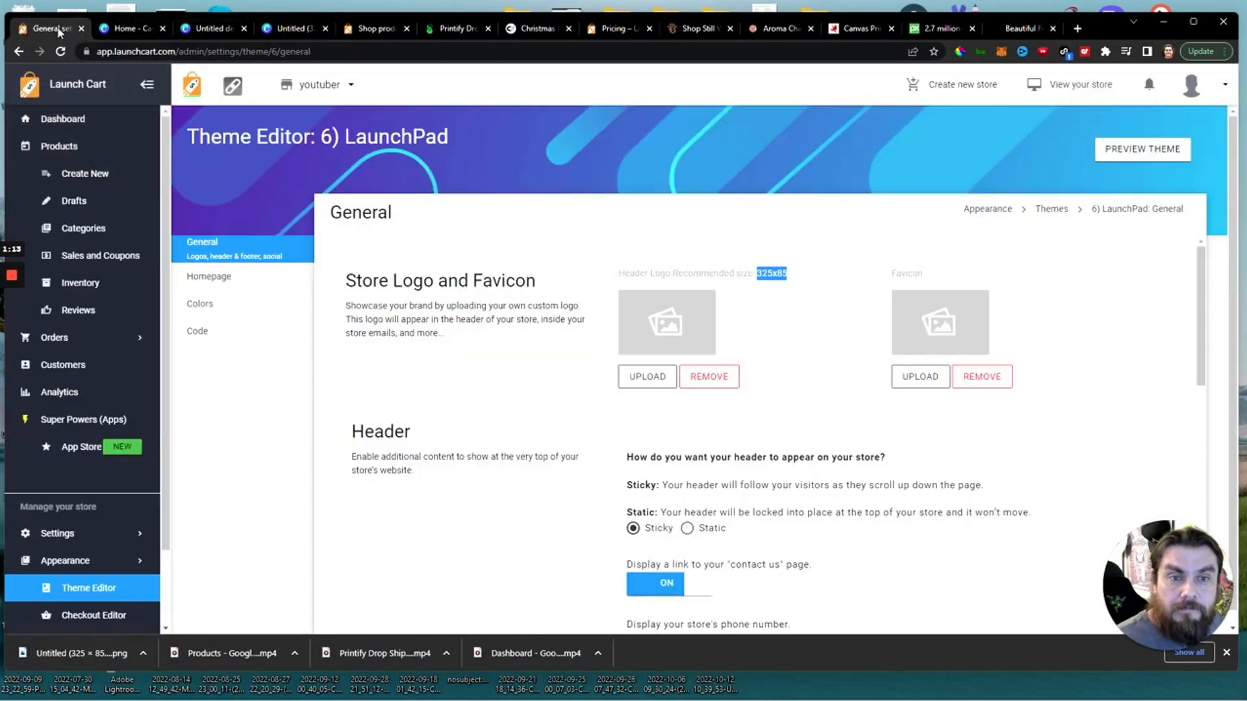
left_click(665, 388)
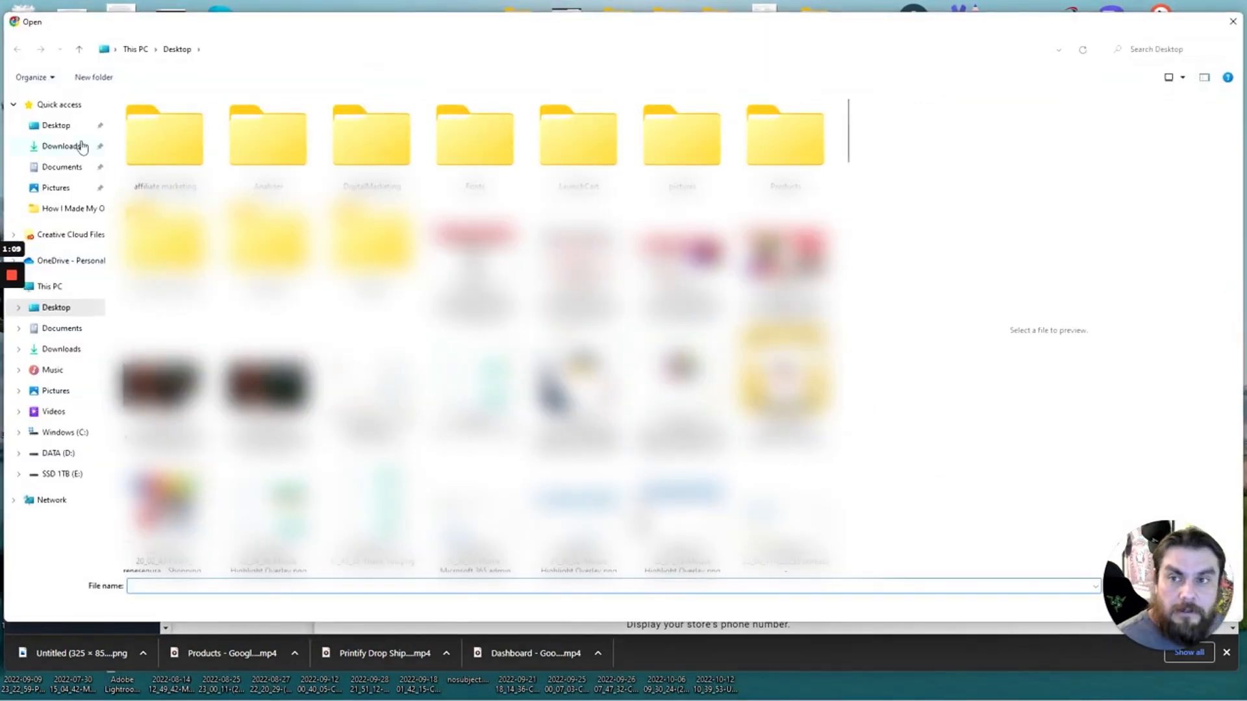
left_click(76, 147)
left_click(146, 135)
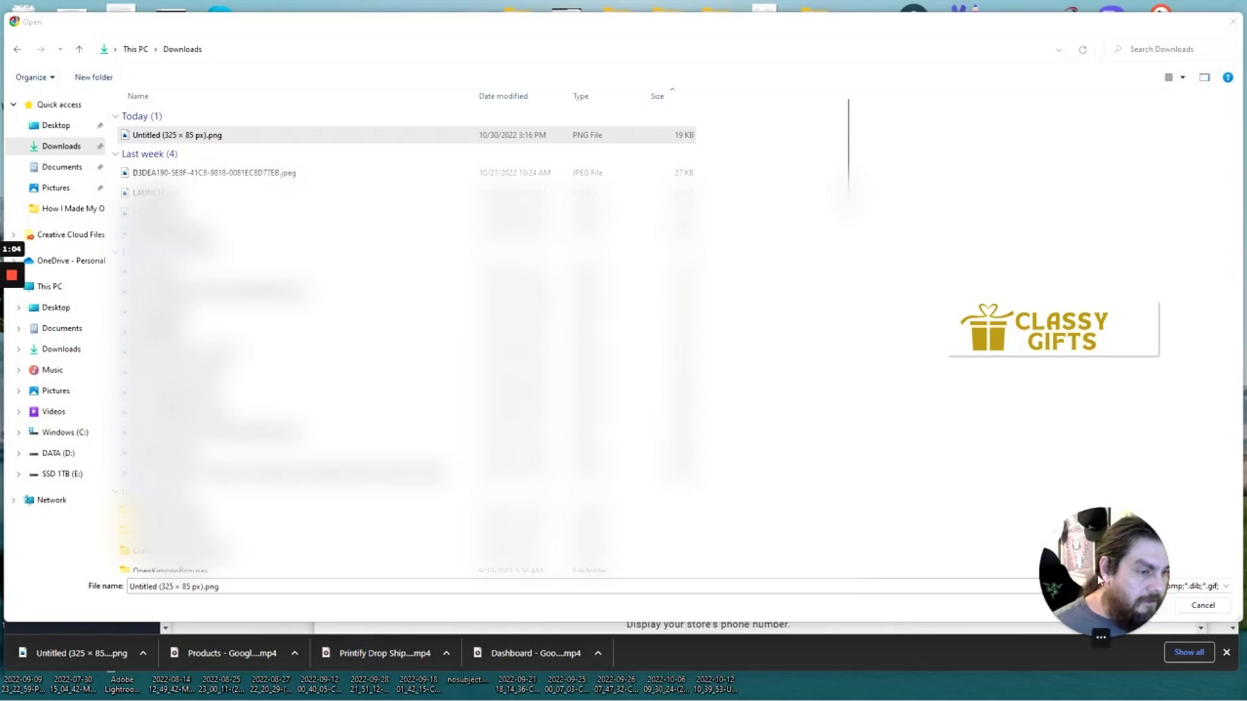
left_click(1142, 607)
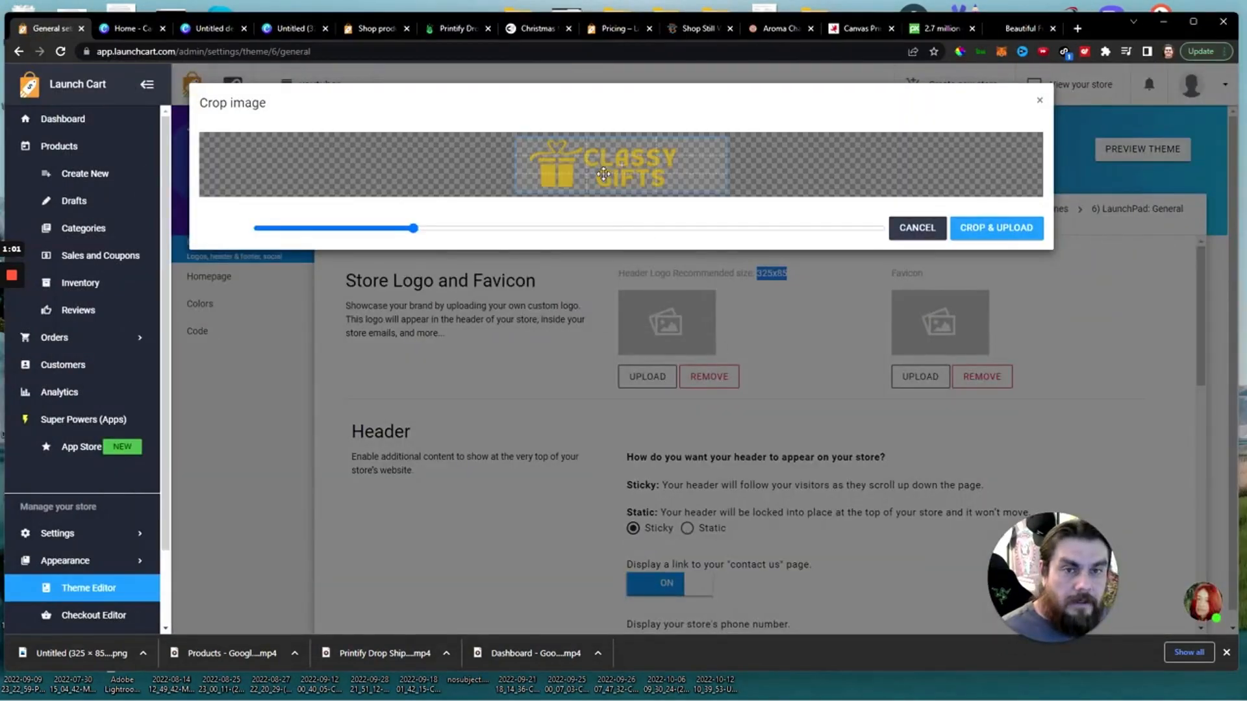
Zoom in slightly on the logo image, shift the crop area left to center the artwork, and upload the cropped logo.
left_click_drag(413, 228, 437, 245)
left_click_drag(579, 176, 559, 175)
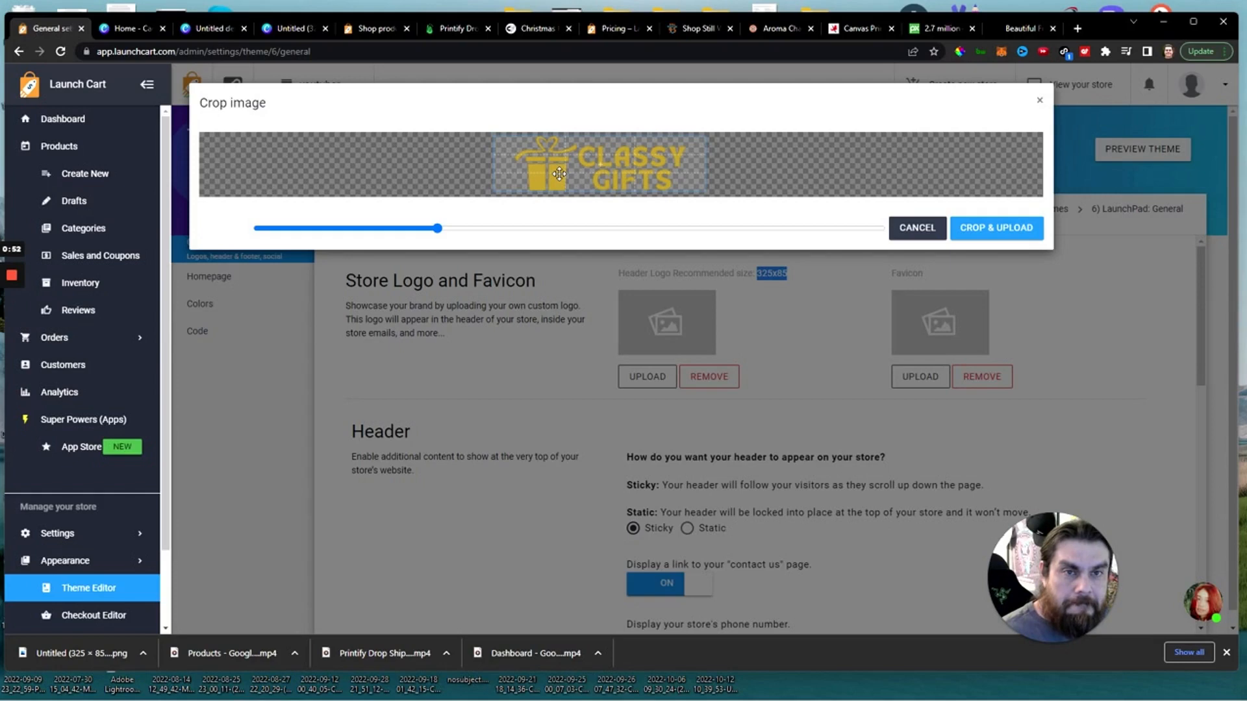
mouse_move(437, 228)
left_mouse_down()
mouse_move(454, 228)
mouse_move(430, 228)
left_mouse_up()
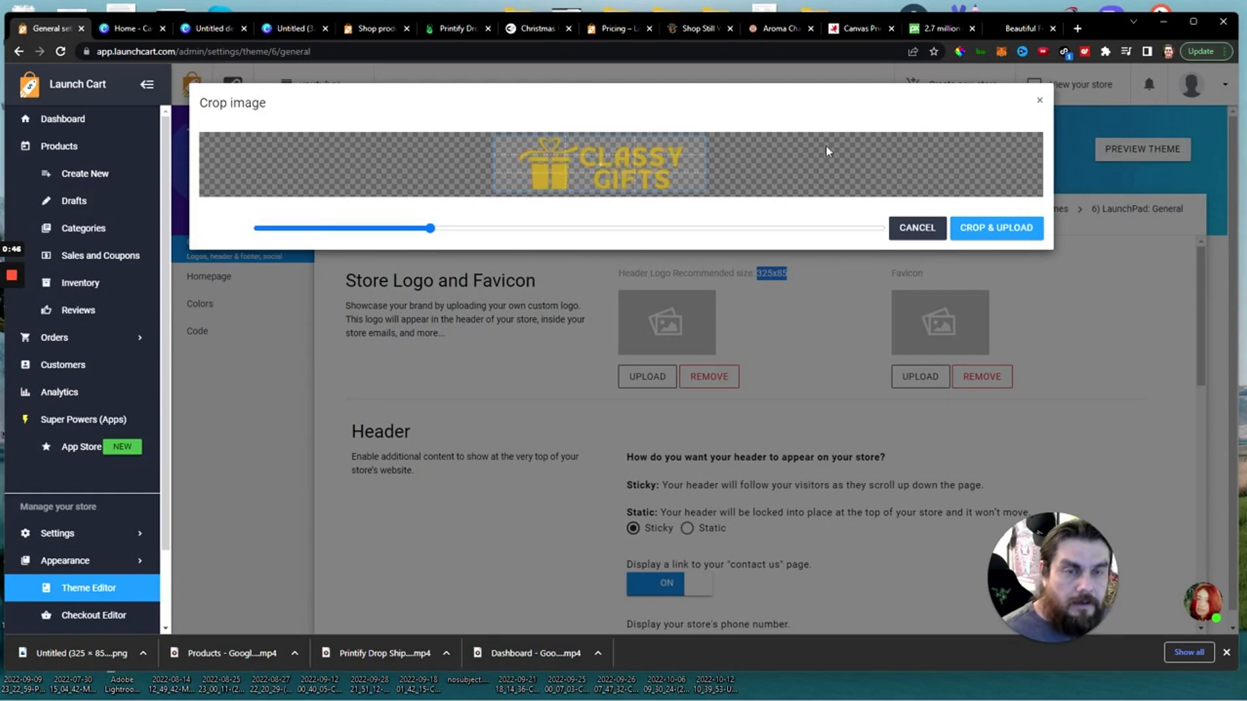
left_click(988, 233)
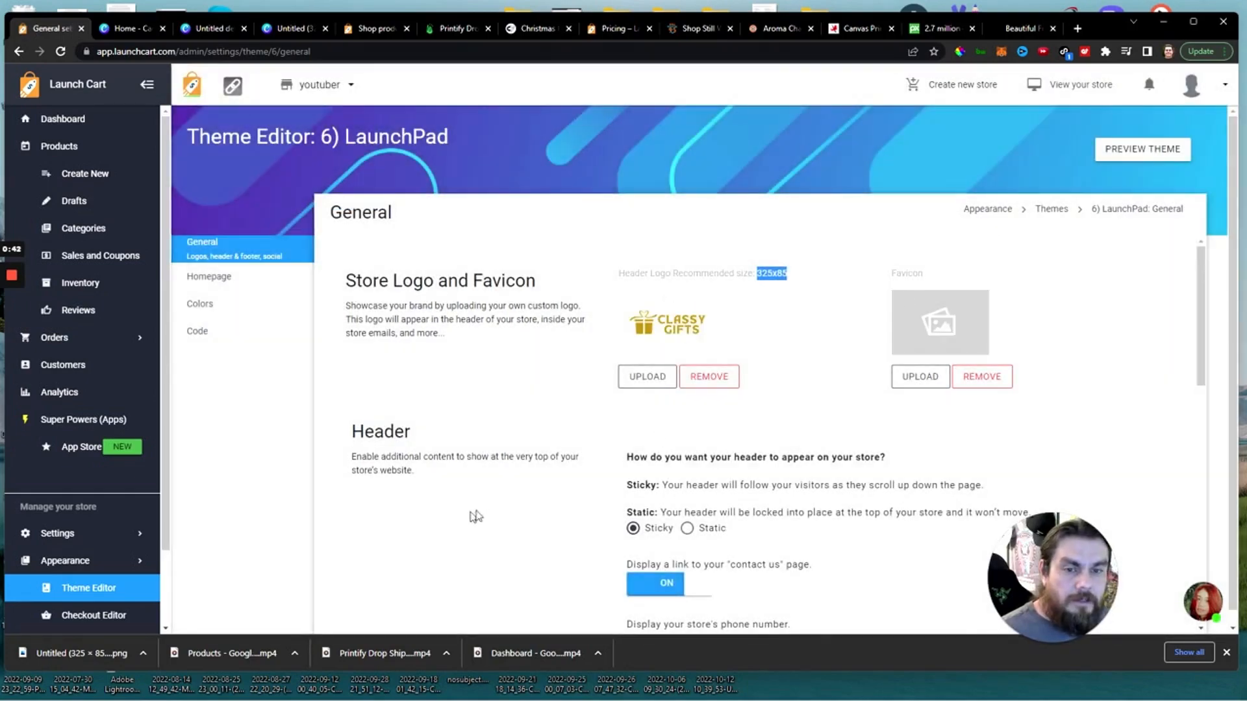
Save the theme's general settings and reload the storefront products page to check the header logo.
scroll(554, 504, "down", 10)
left_click(388, 592)
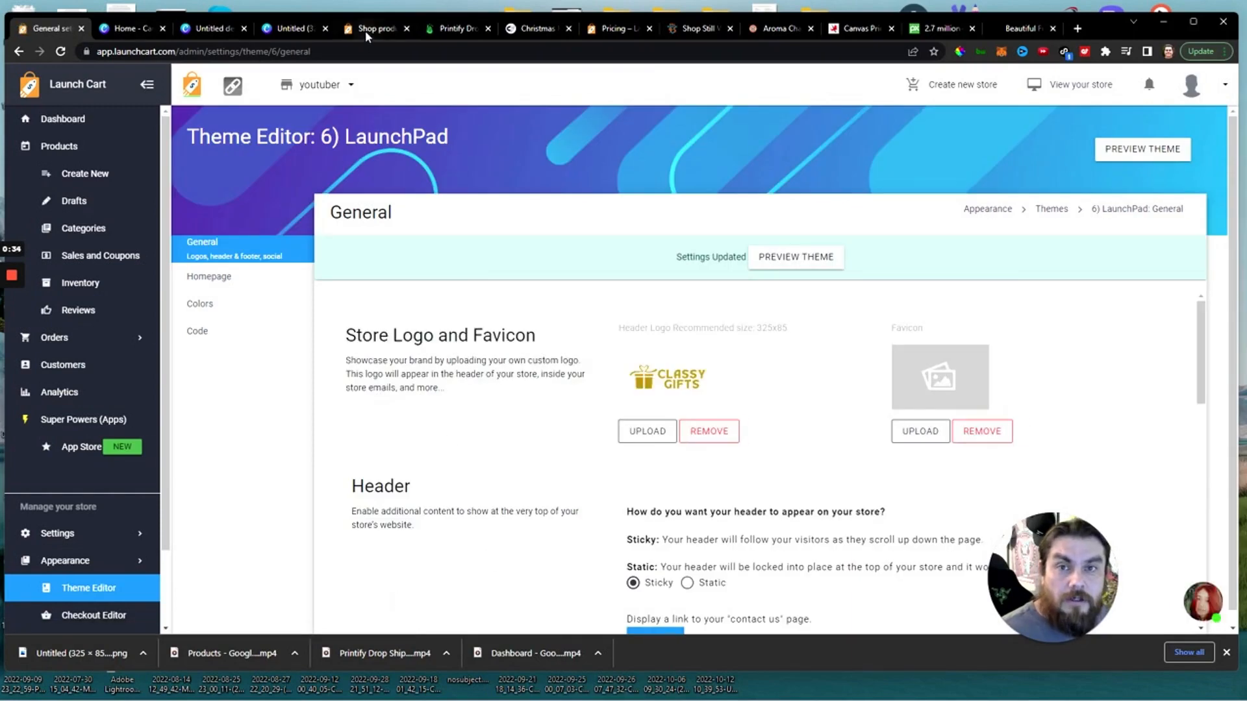
left_click(368, 29)
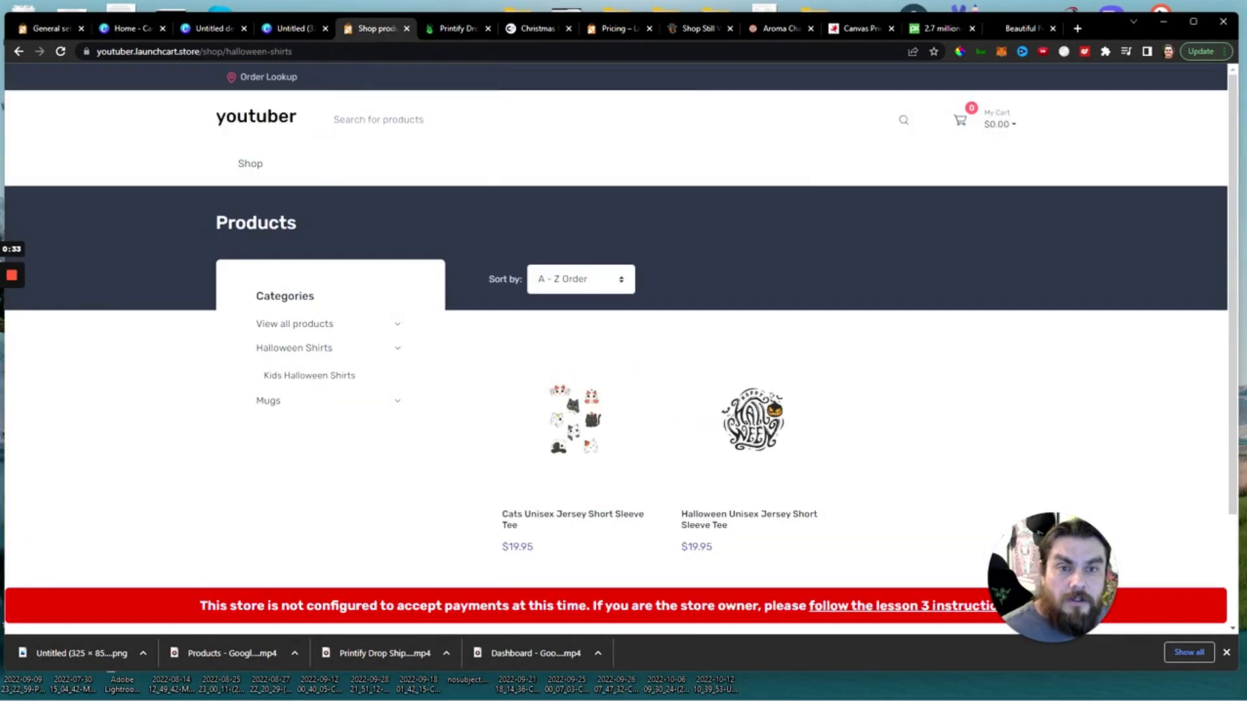
left_click(61, 52)
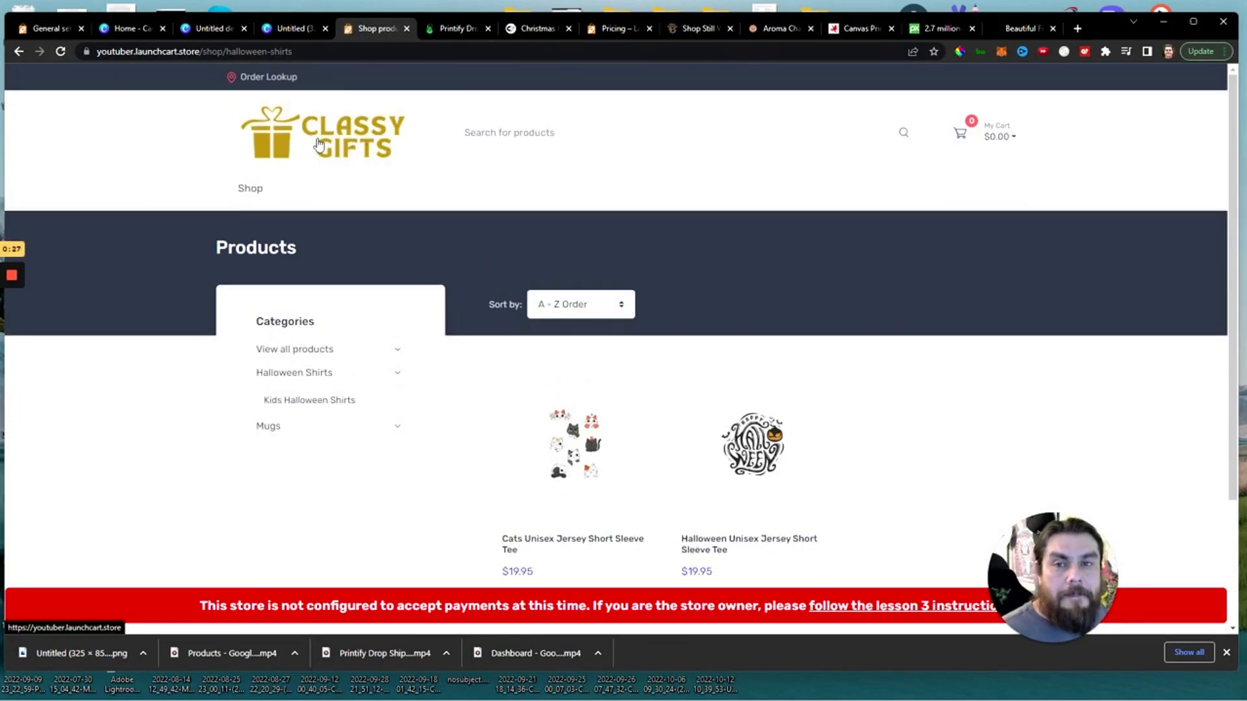
Switch to the square Canva logo design, download it as a PNG at size 2.5 with a transparent background, and return to the storefront.
left_click(118, 29)
left_click(216, 30)
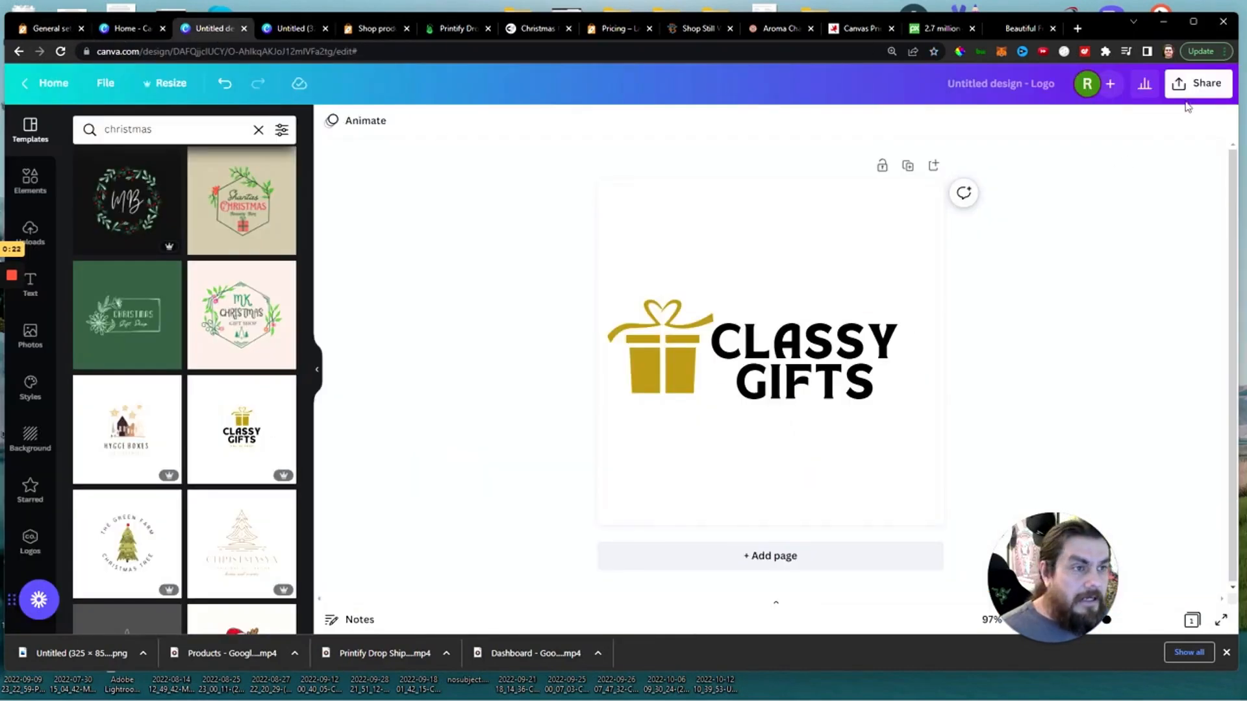
left_click(1197, 84)
left_click(1074, 430)
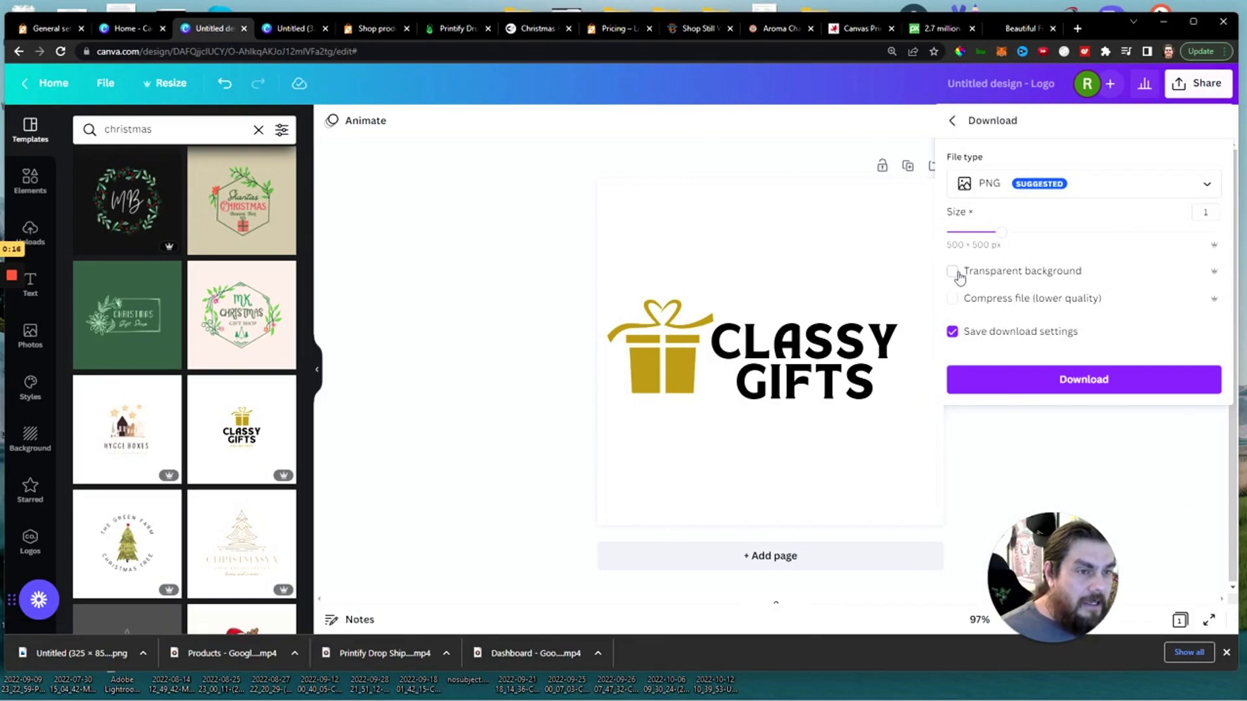
left_click_drag(1044, 244, 1148, 247)
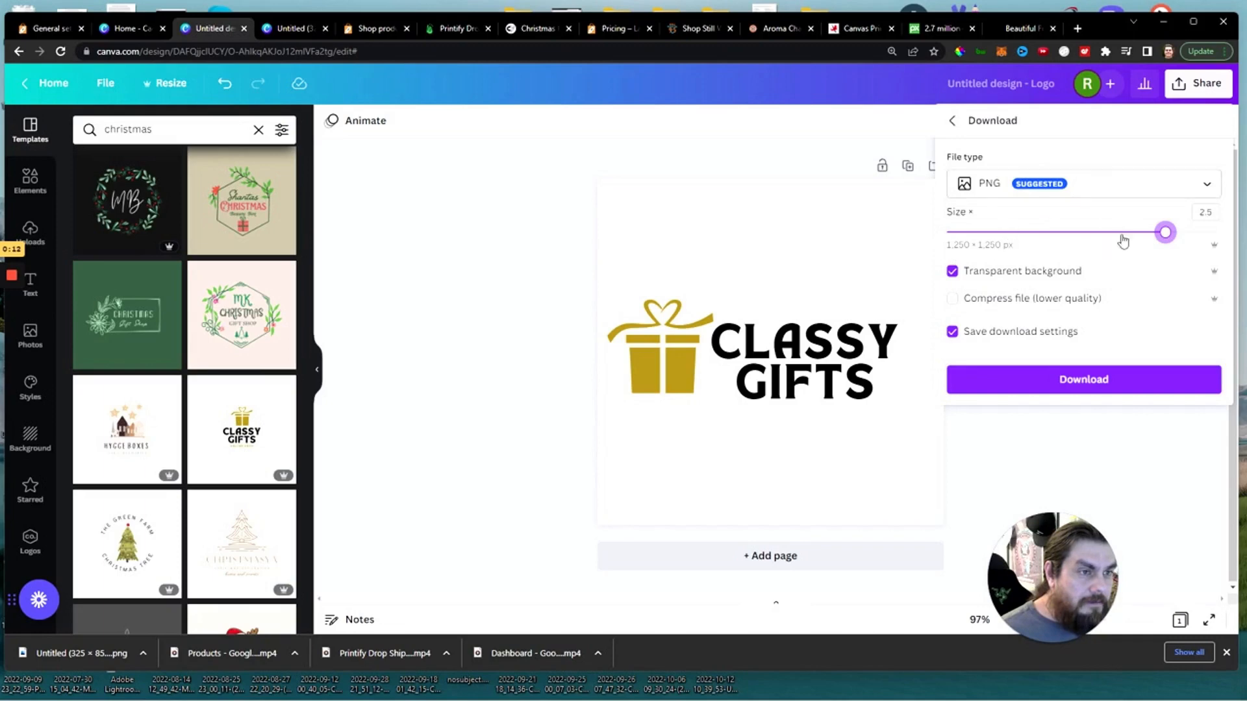
left_click(1053, 388)
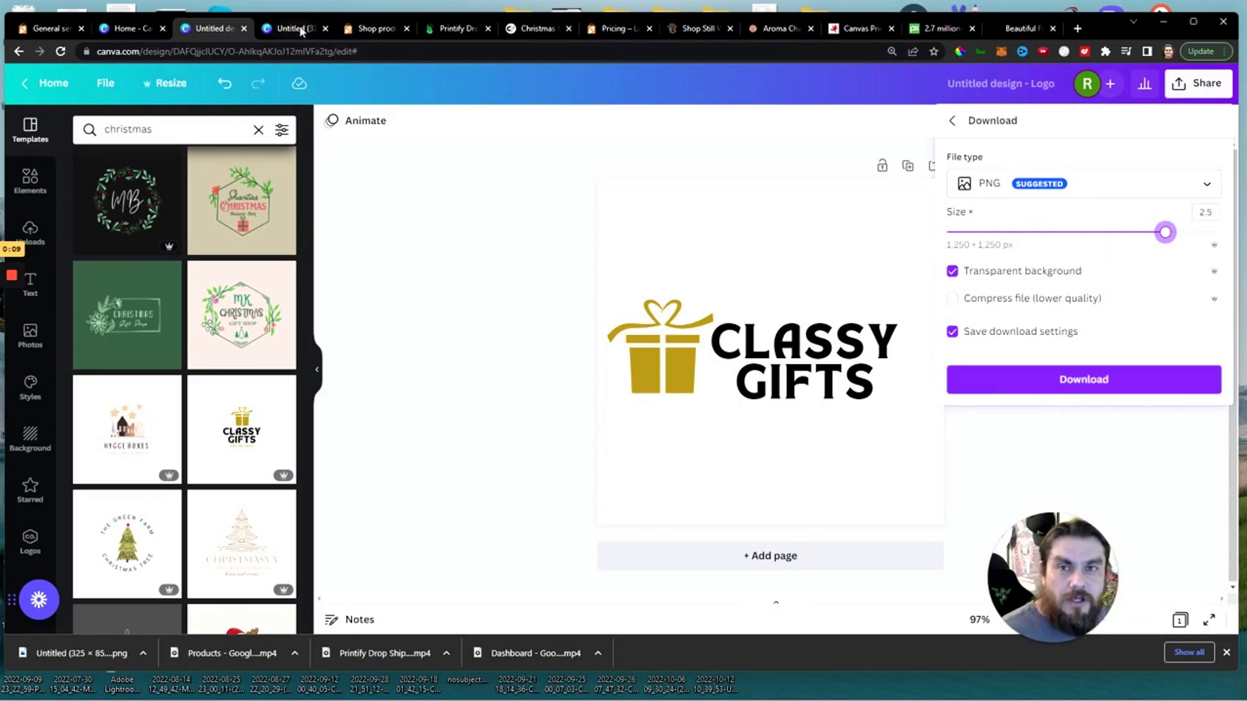
left_click(359, 31)
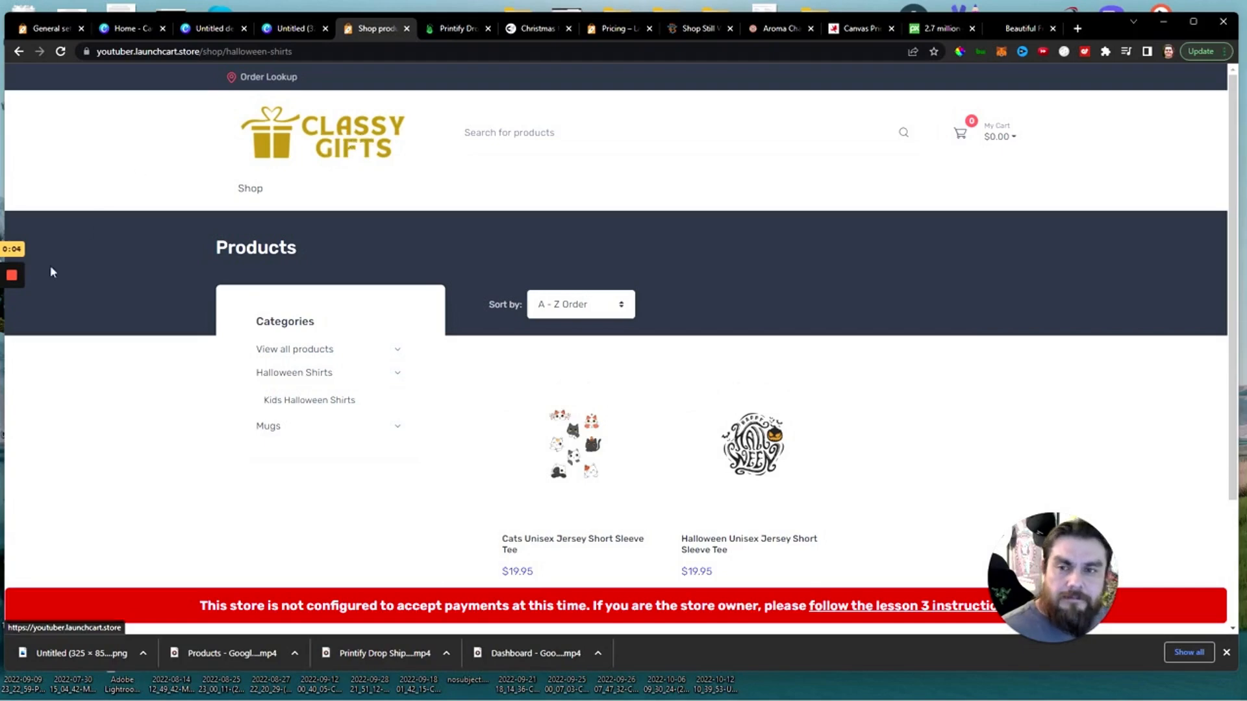
mouse_move(13, 277)
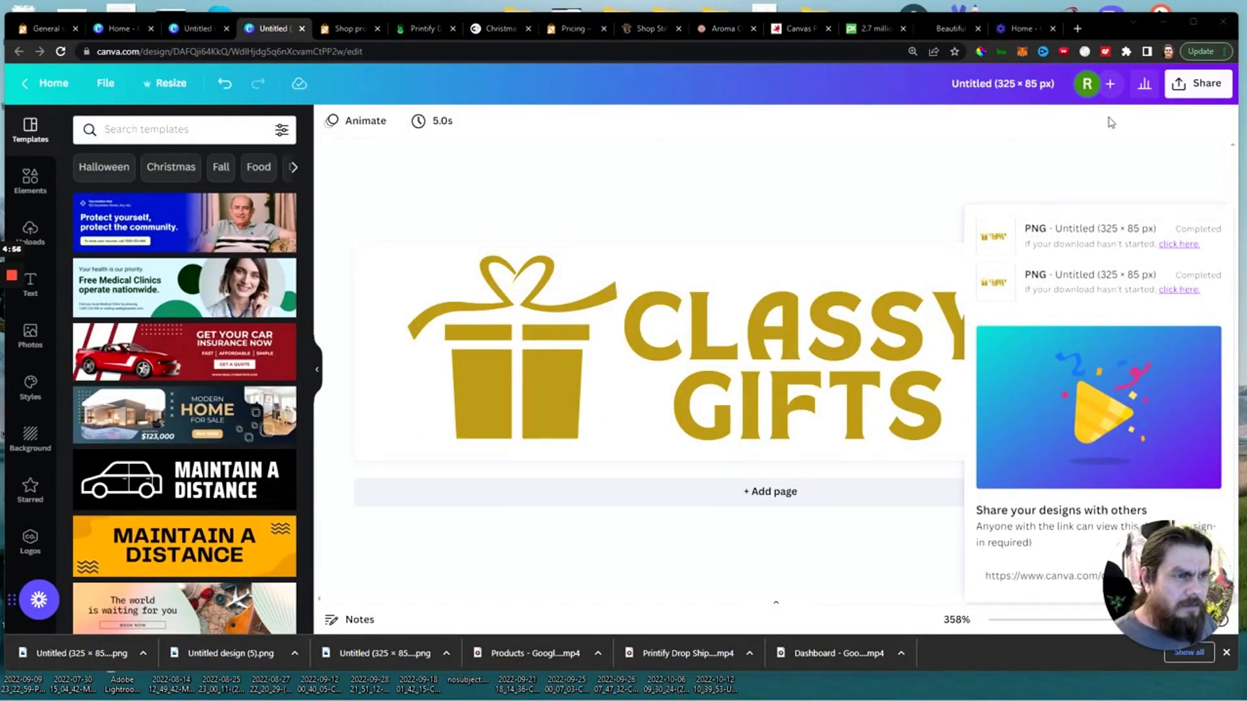
Download the gold 325 × 85 px Canva logo as a PNG at size 2.5 with a transparent background.
left_click(1197, 88)
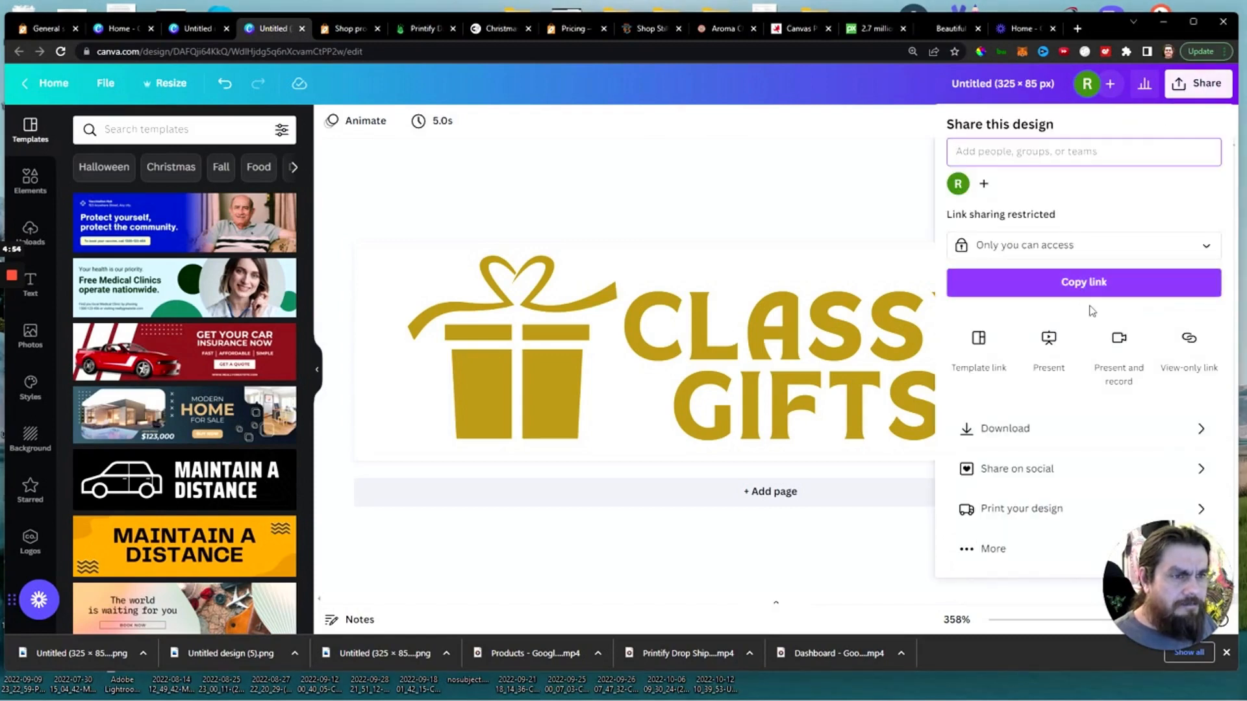
left_click(1052, 429)
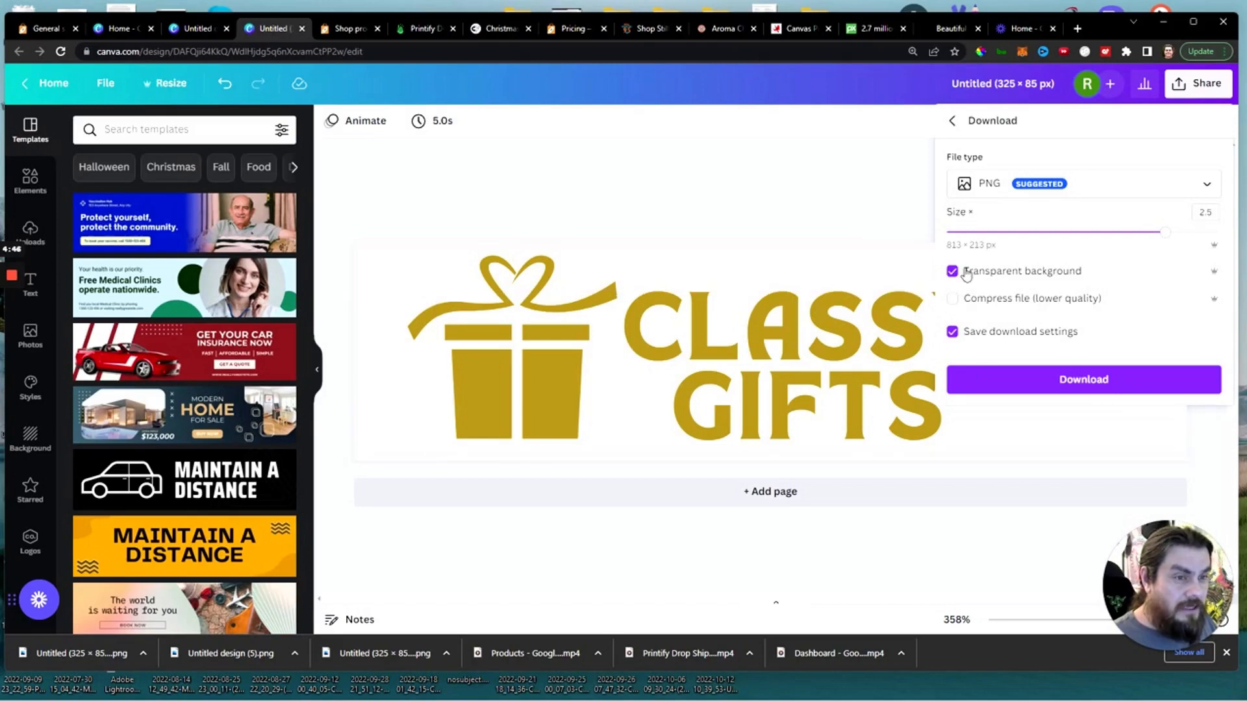
left_click(1069, 380)
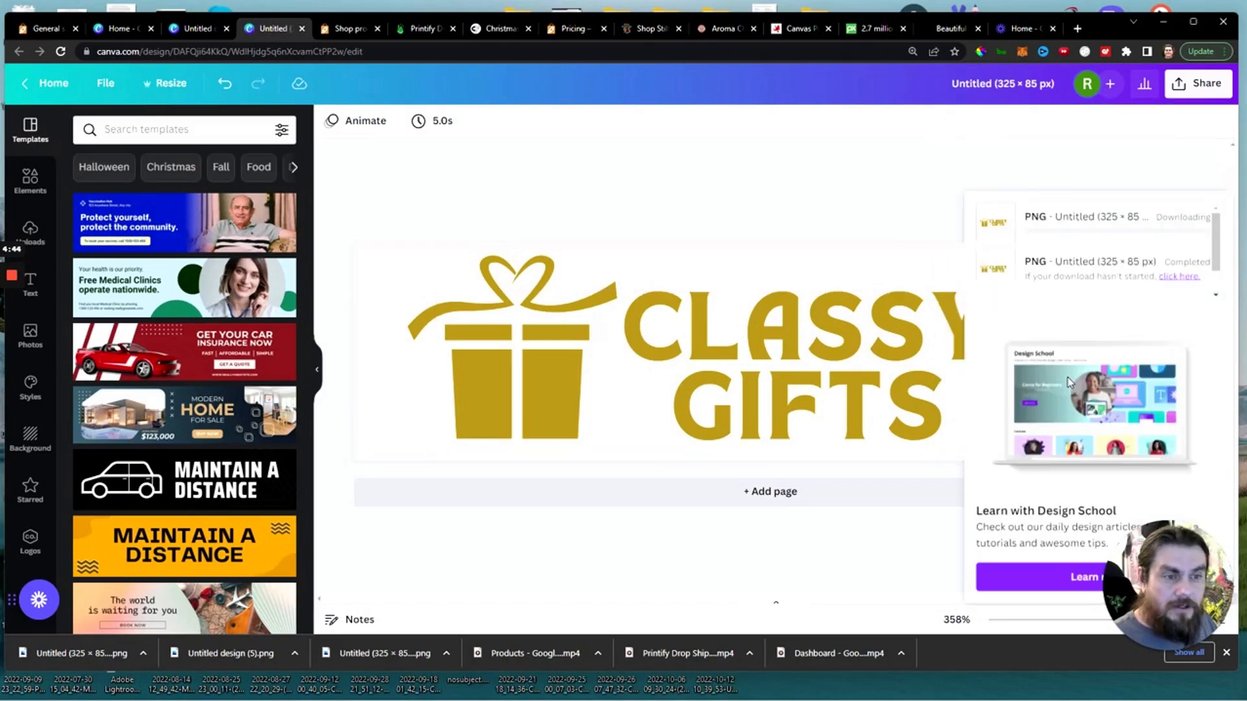
In the Launch Cart theme settings, upload Untitled (325 × 85 px) (1).png as the header logo, zooming out in the crop.
left_click(351, 28)
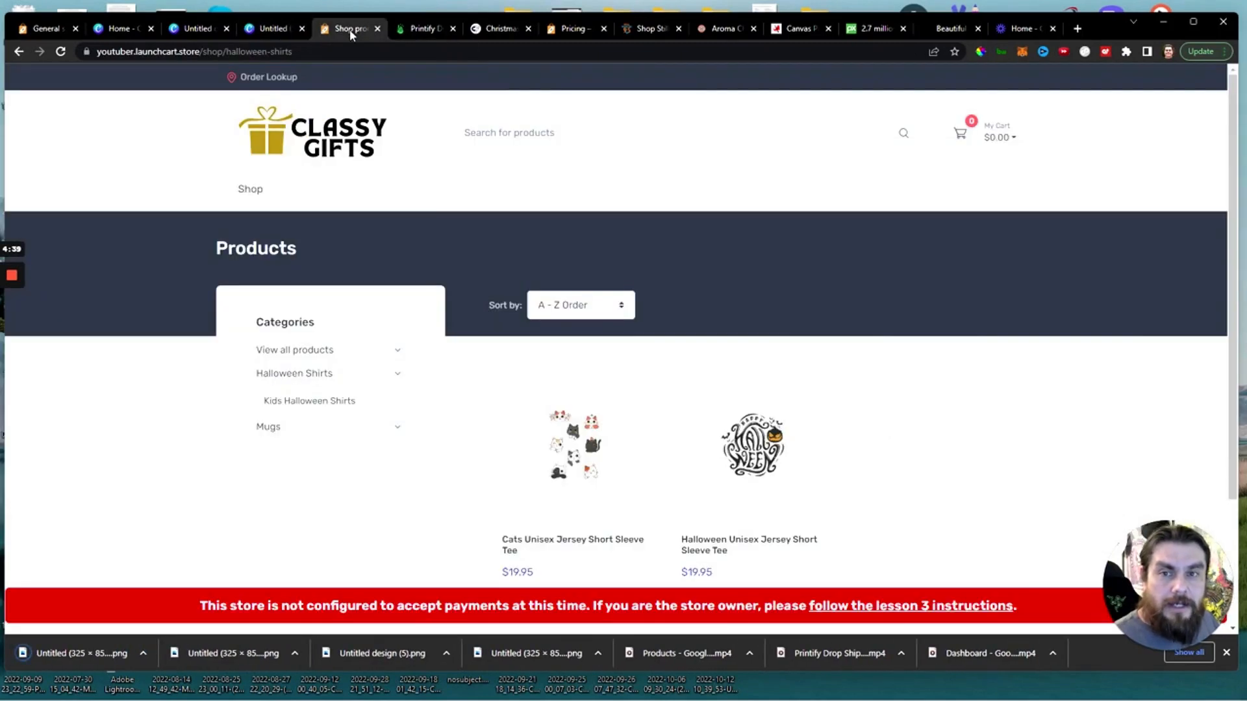
left_click(52, 29)
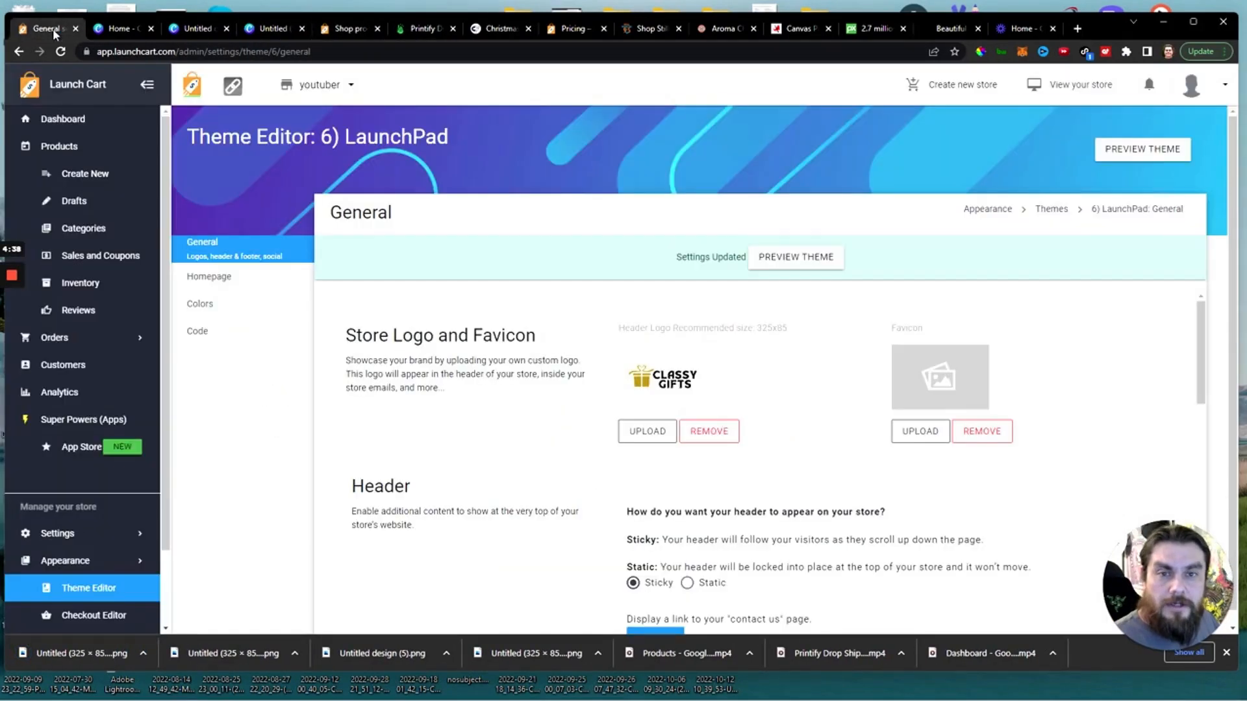
left_click(648, 431)
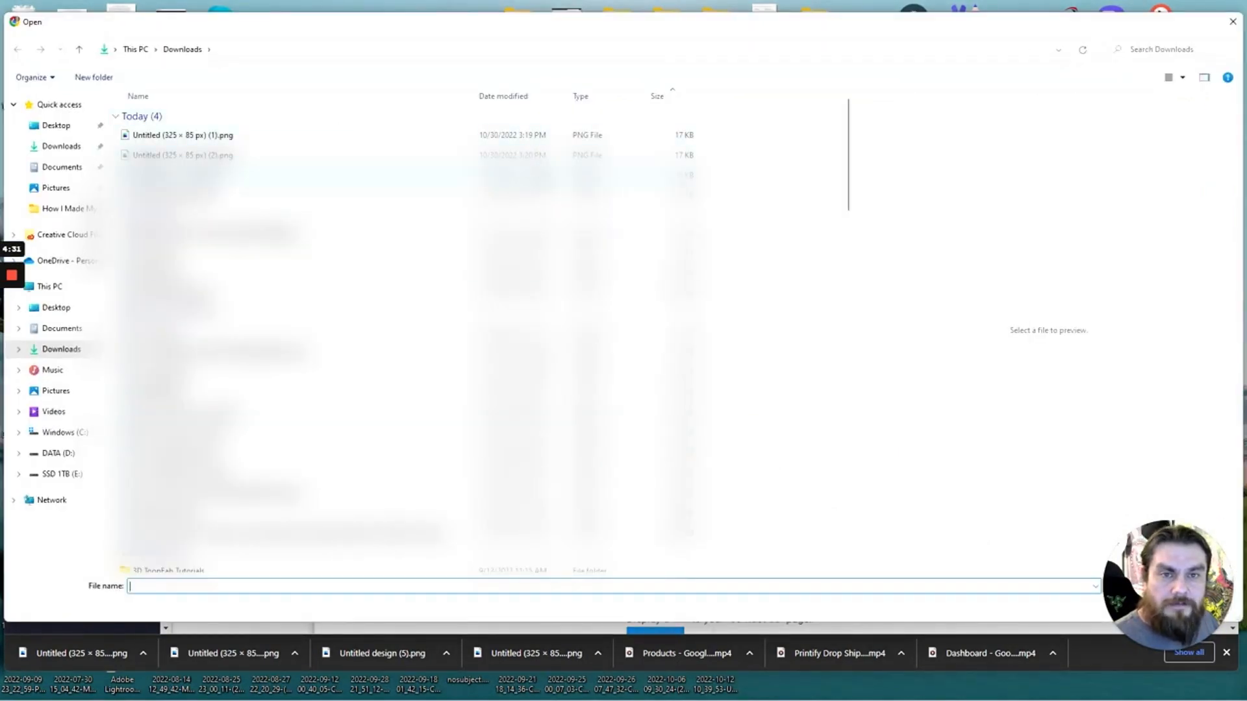
left_click(492, 138)
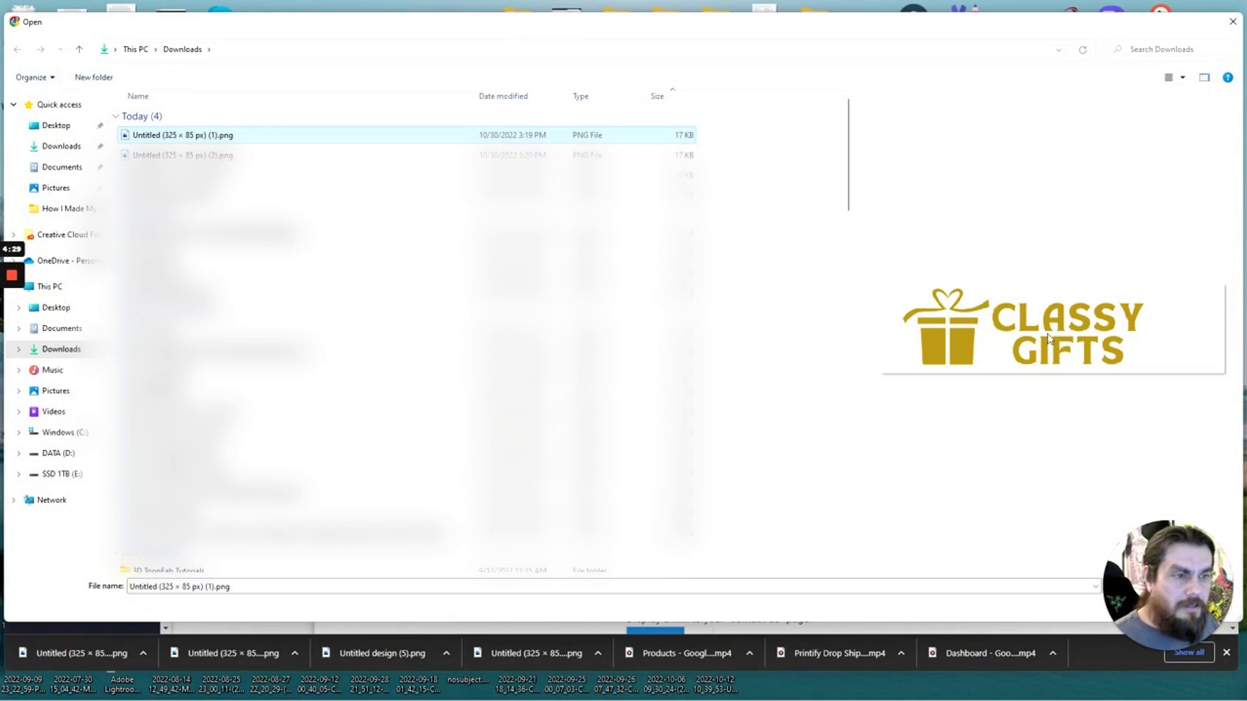
left_click(1133, 605)
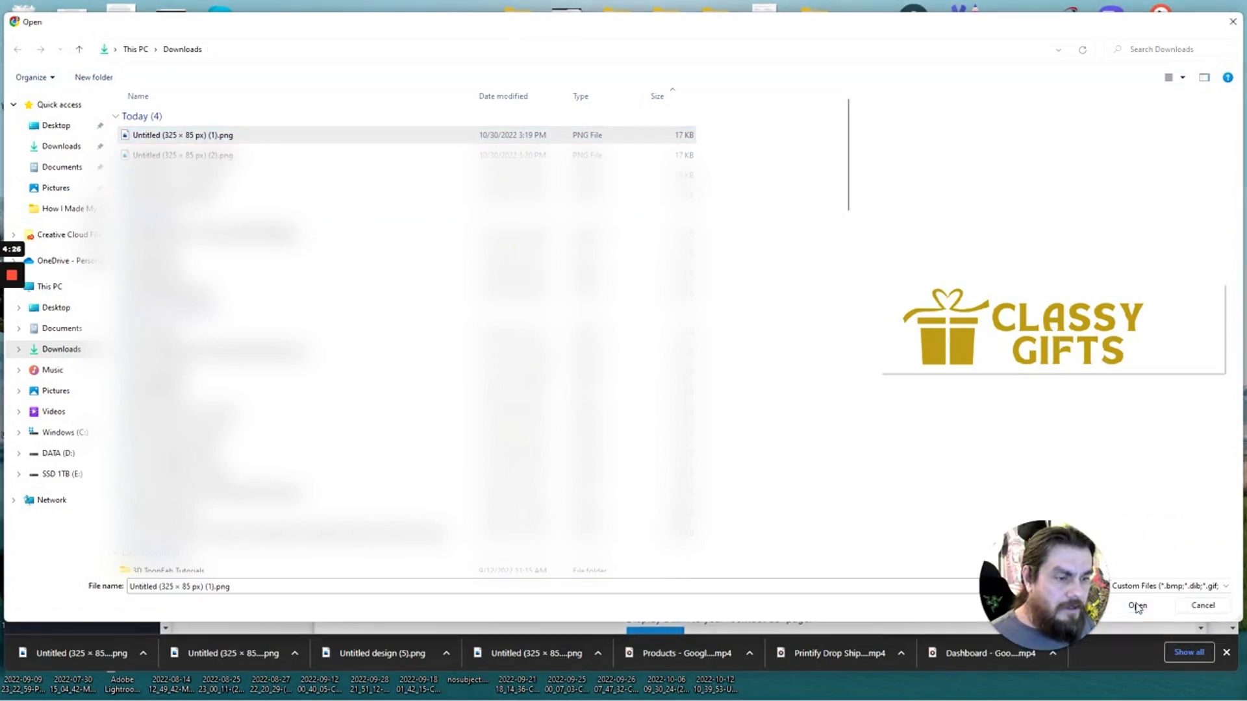
left_click_drag(414, 309, 327, 311)
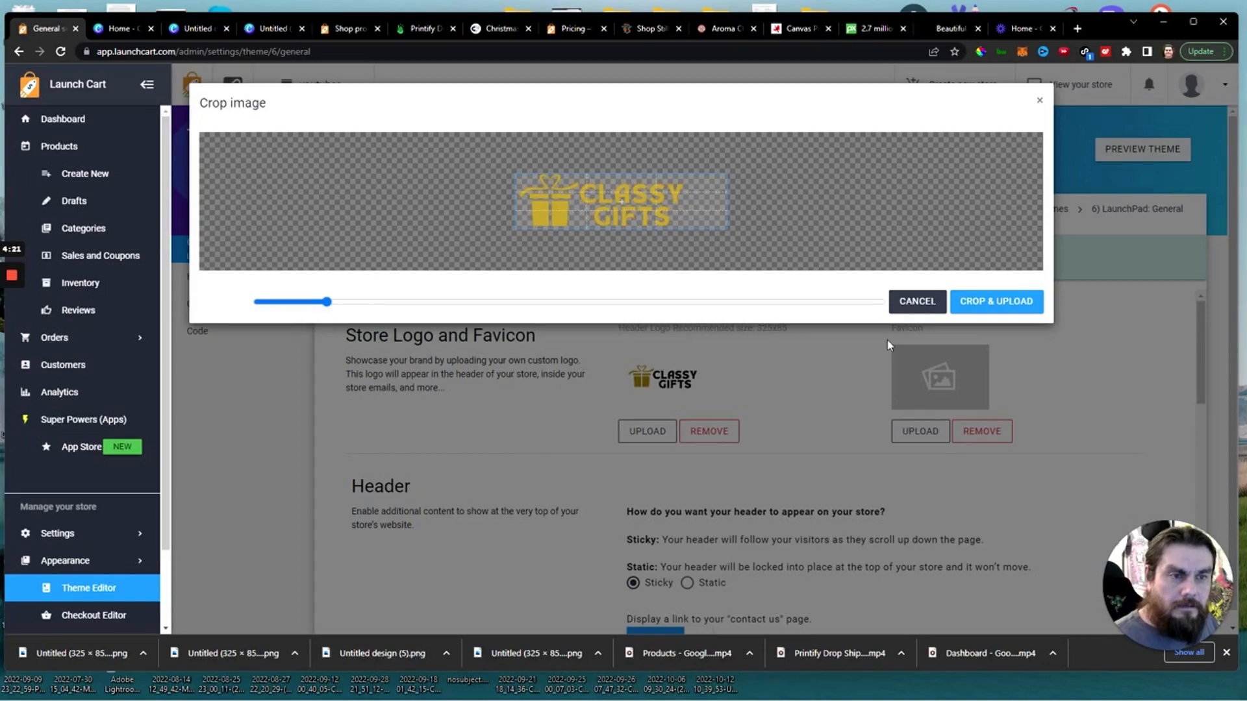
left_click(967, 302)
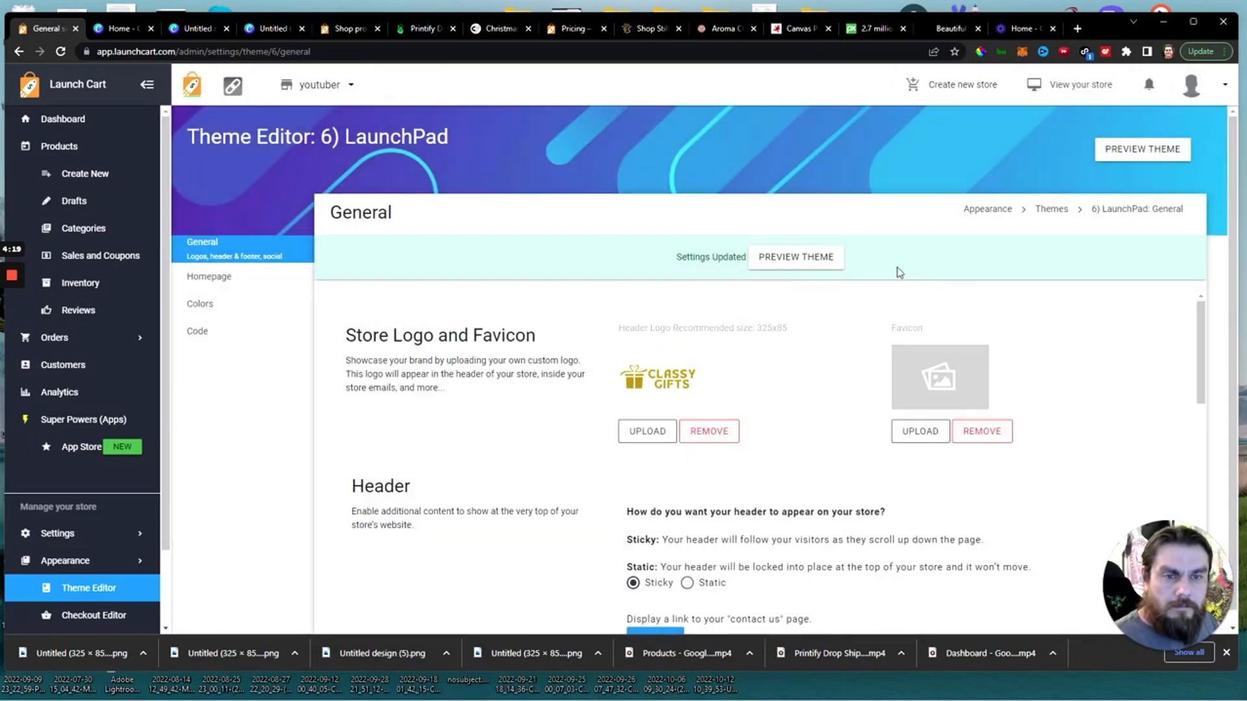
Save the general theme settings with the new header logo and reload the storefront products page to check it.
scroll(447, 468, "down", 10)
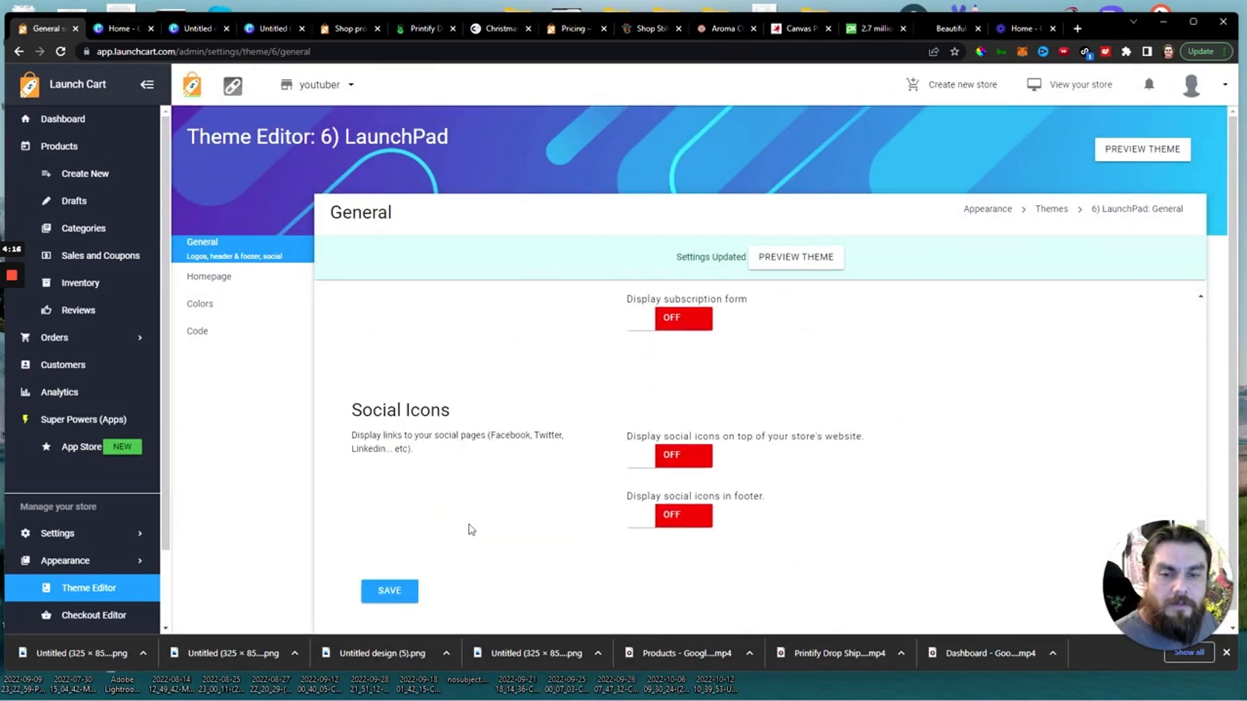
left_click(401, 581)
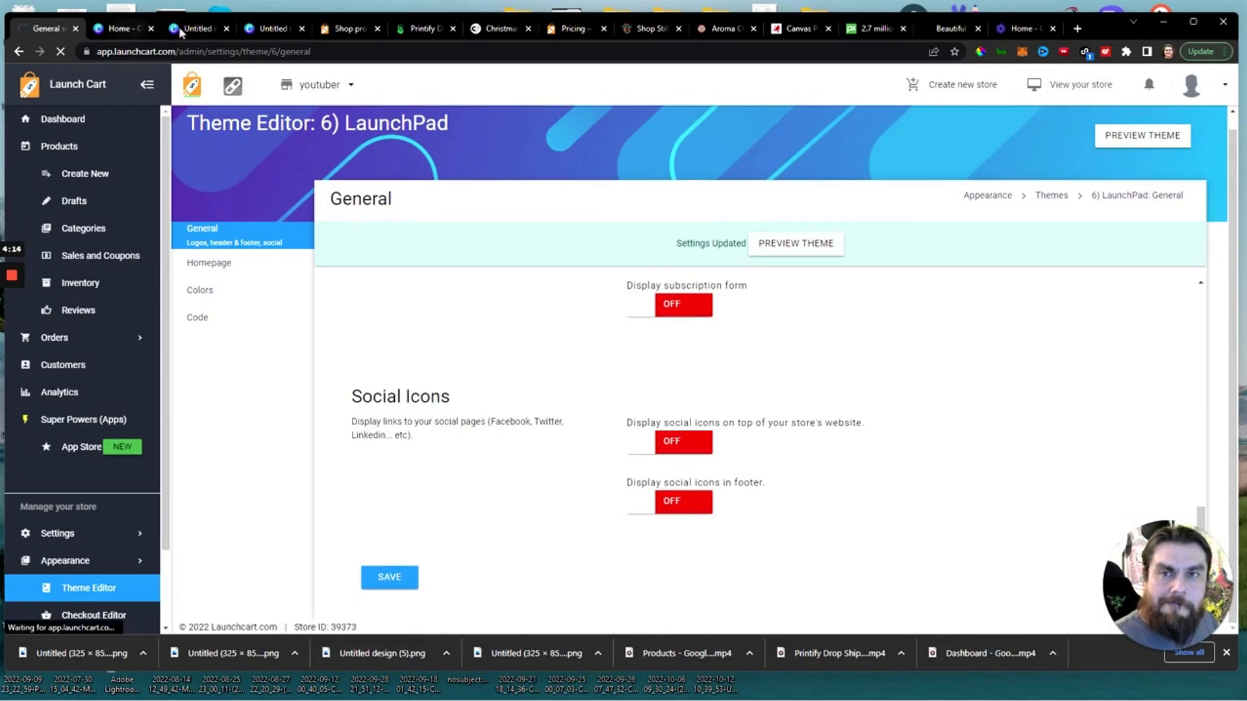
left_click(352, 31)
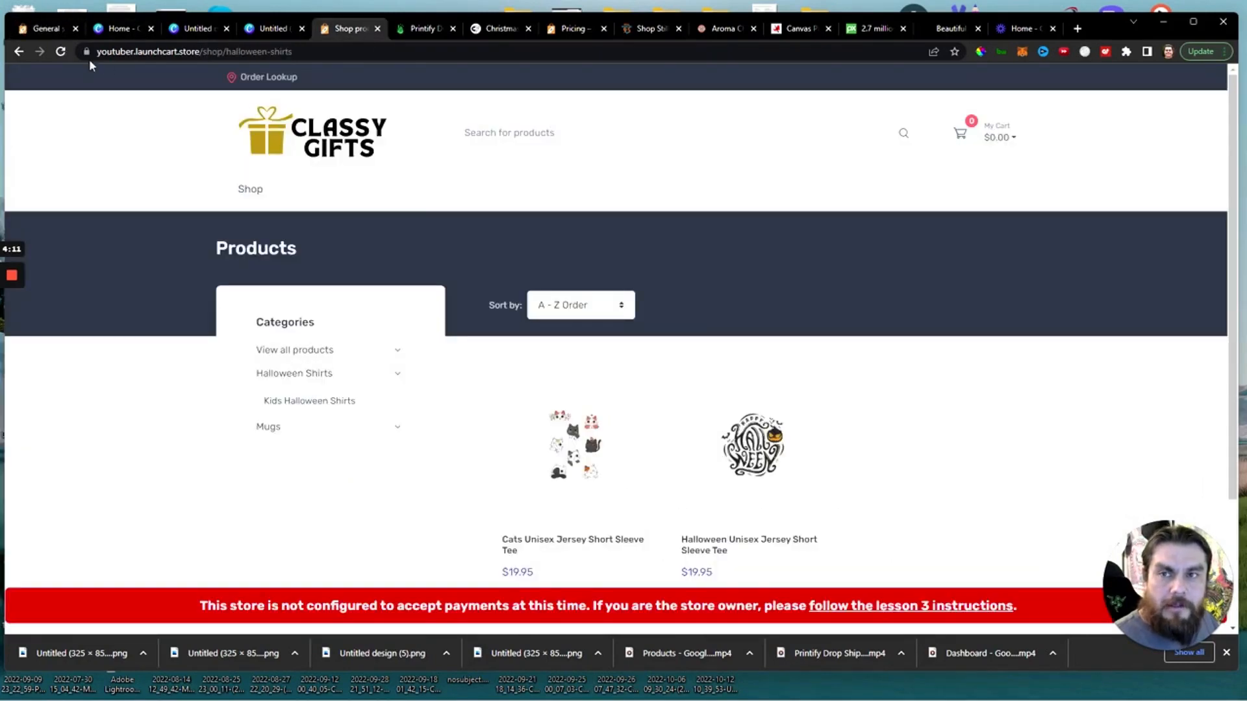
left_click(61, 51)
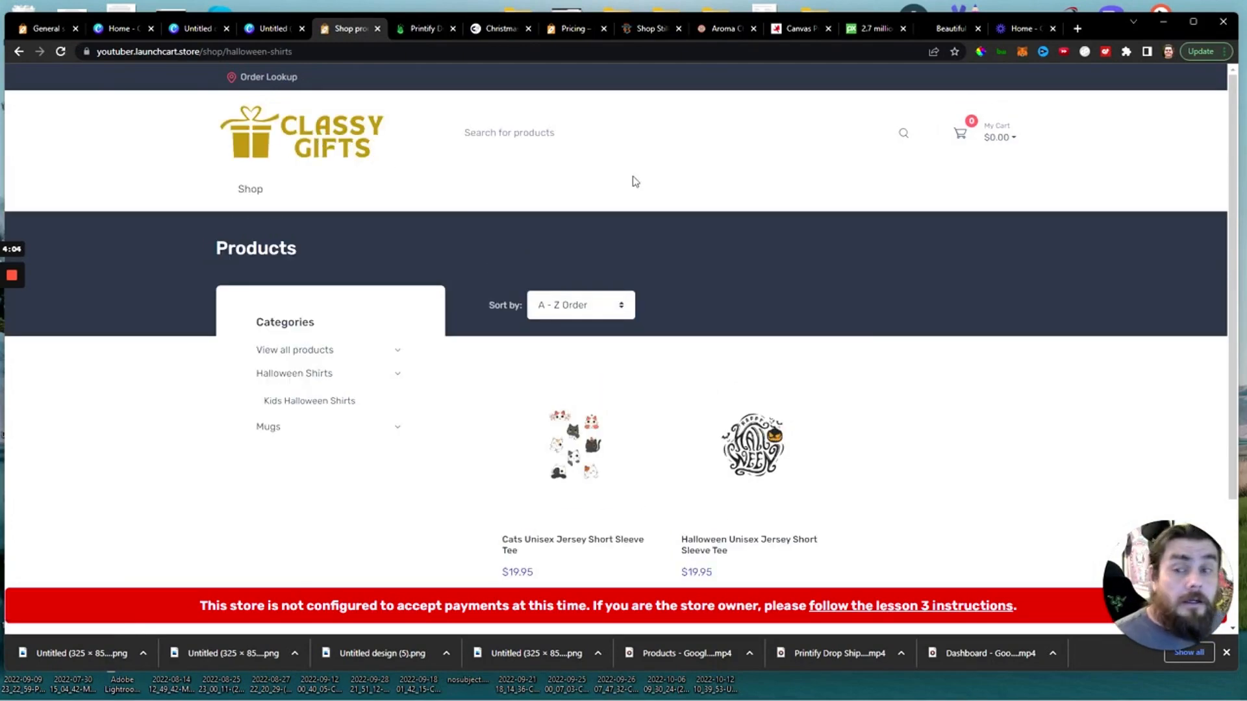
Return to the square Canva logo design, add a second page, and move the gold gift box icon onto it.
left_click(39, 29)
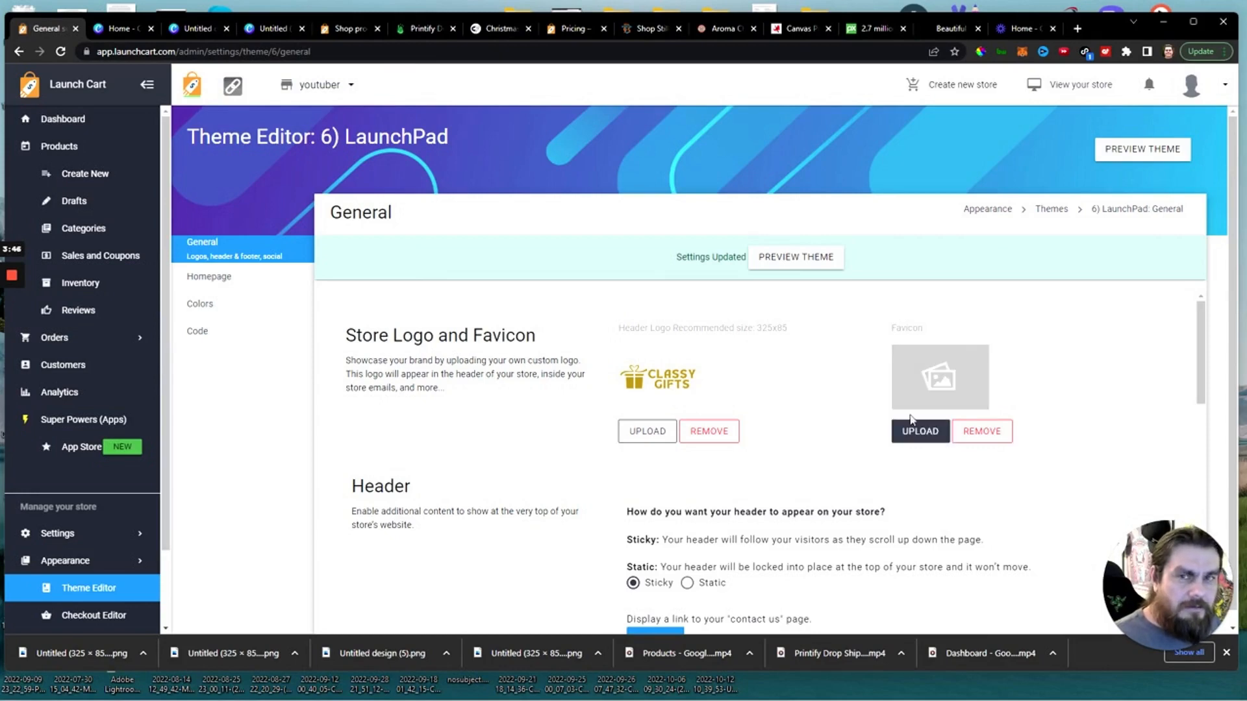
left_click(110, 30)
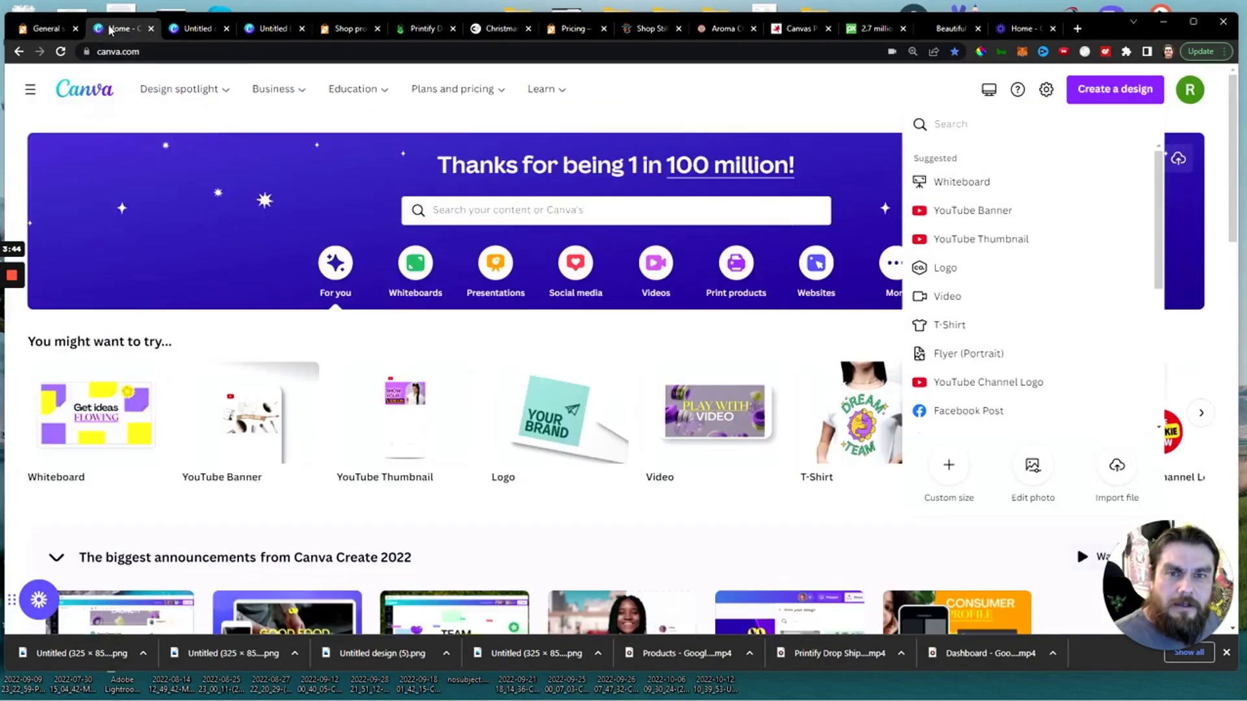
left_click(181, 31)
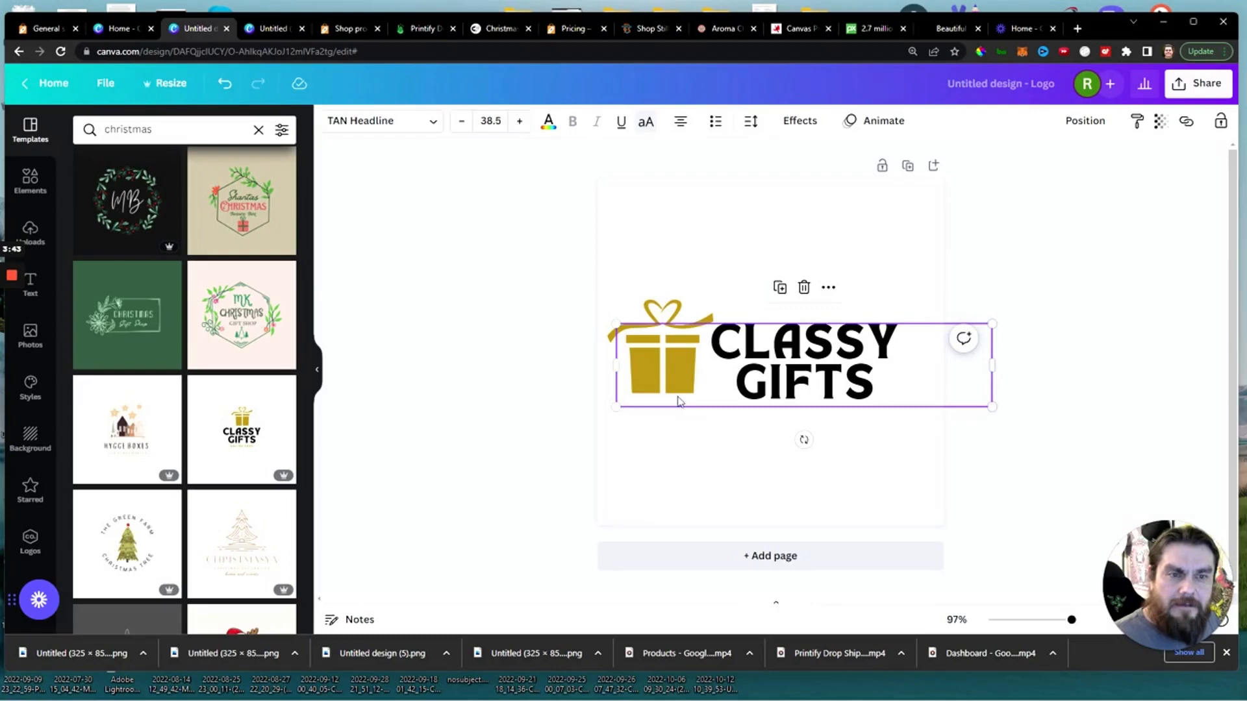
left_click(788, 557)
scroll(732, 241, "up", 3)
left_click(672, 195)
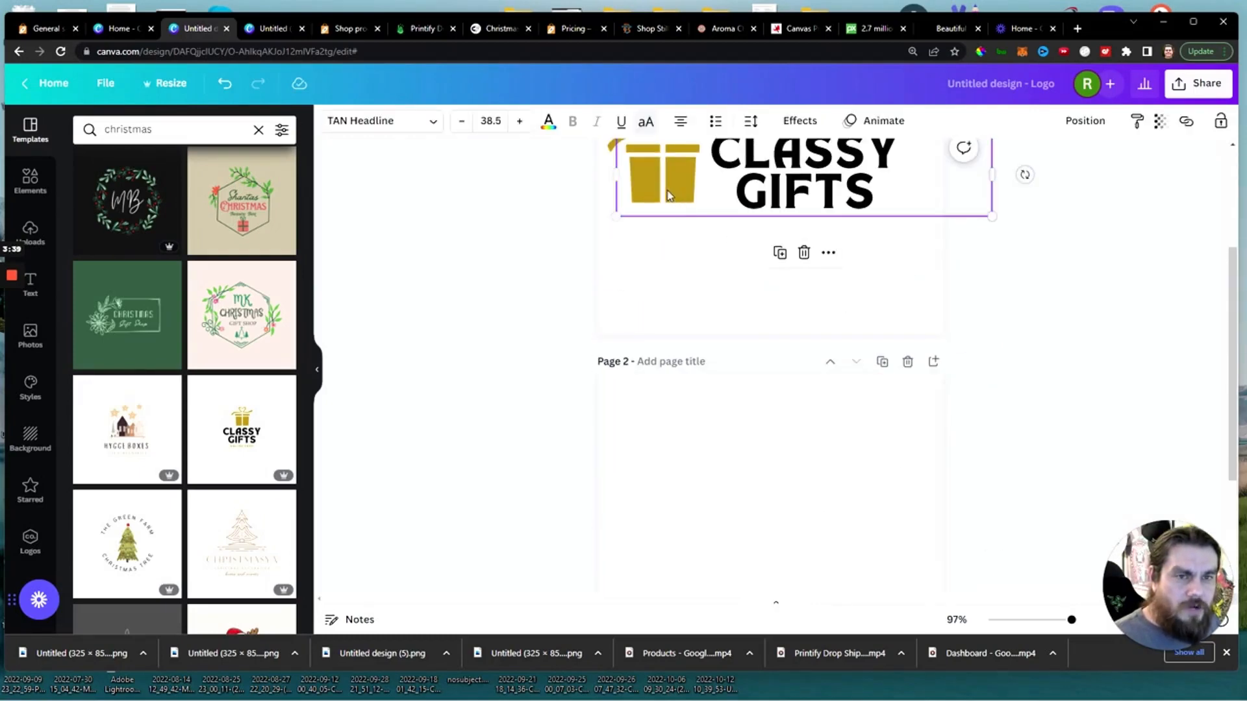
left_click_drag(771, 202, 857, 202)
left_click_drag(651, 188, 815, 516)
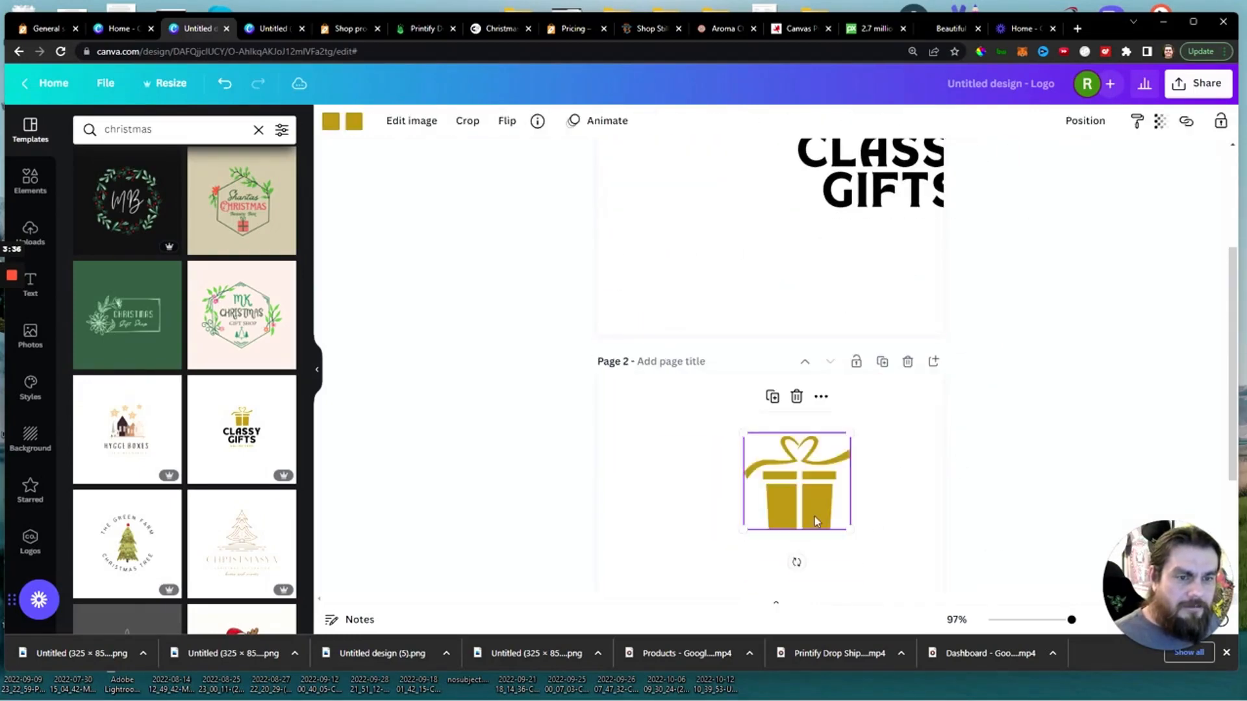
Center the gift box icon on page 2 and enlarge it to nearly fill the page.
scroll(814, 517, "down", 3)
left_click_drag(808, 282, 782, 348)
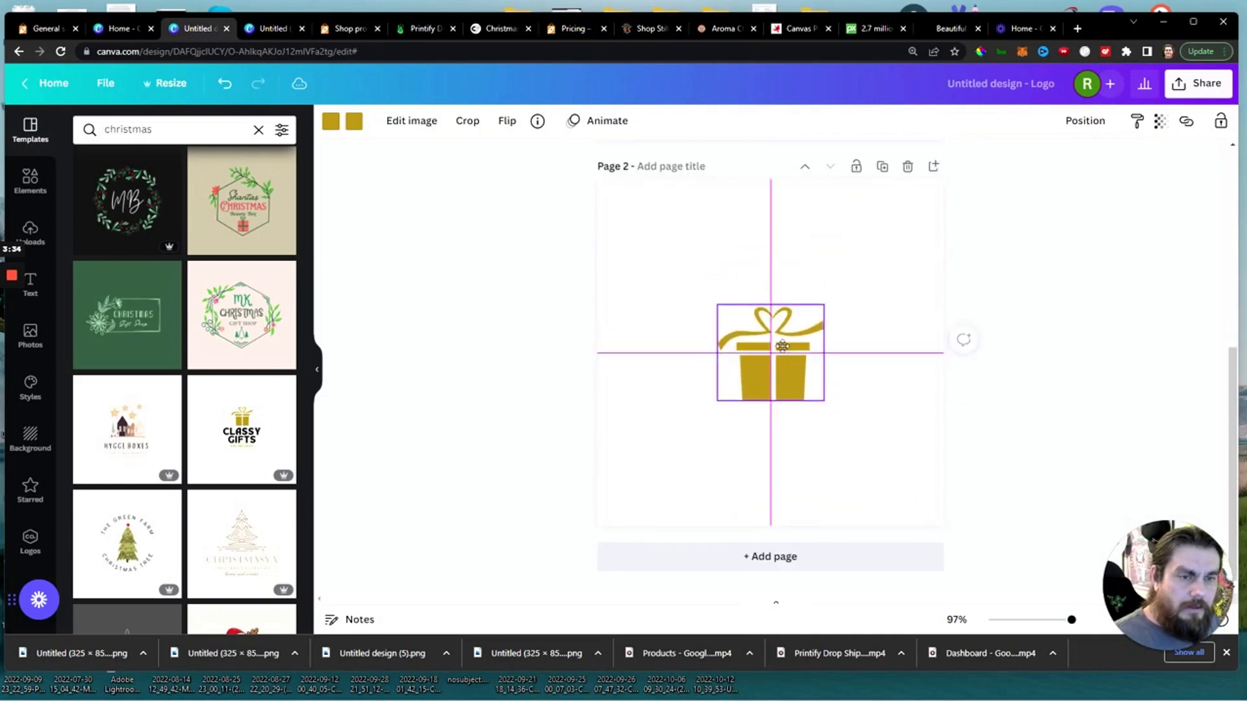
left_click_drag(824, 400, 922, 479)
scroll(1047, 474, "up", 1)
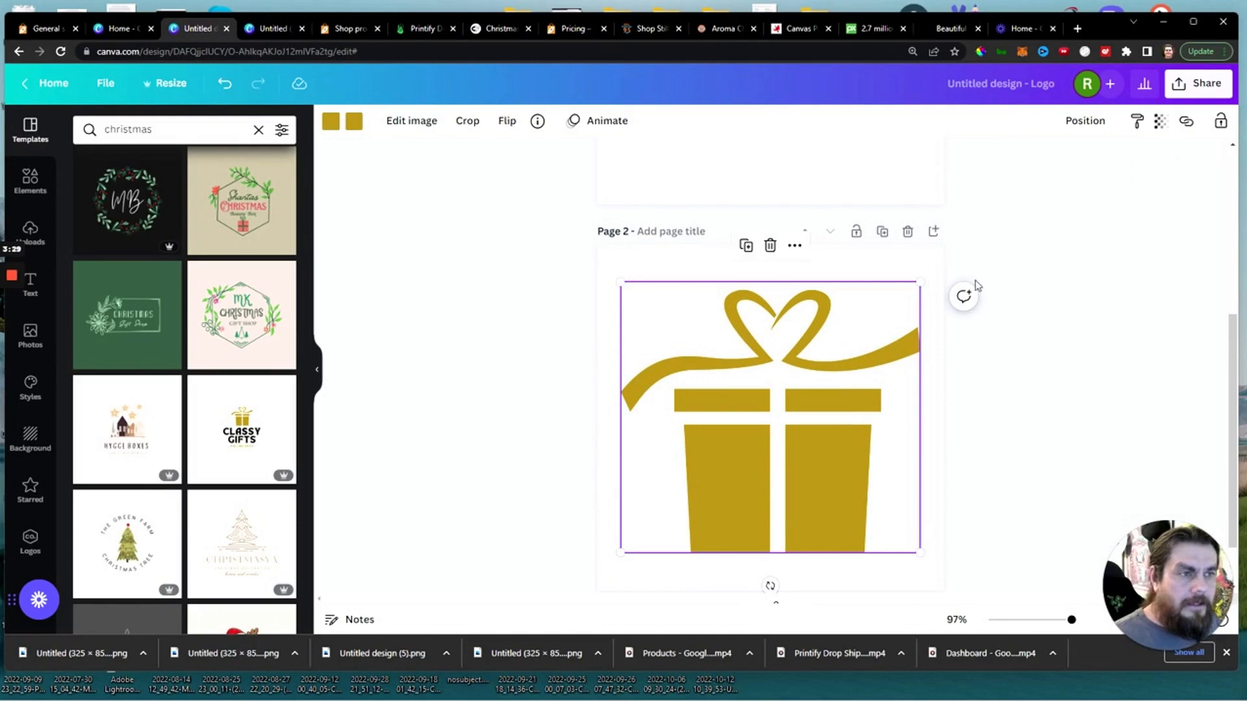
Download only page 2 of the design as a PNG at size 2.5 with a transparent background.
left_click(1188, 90)
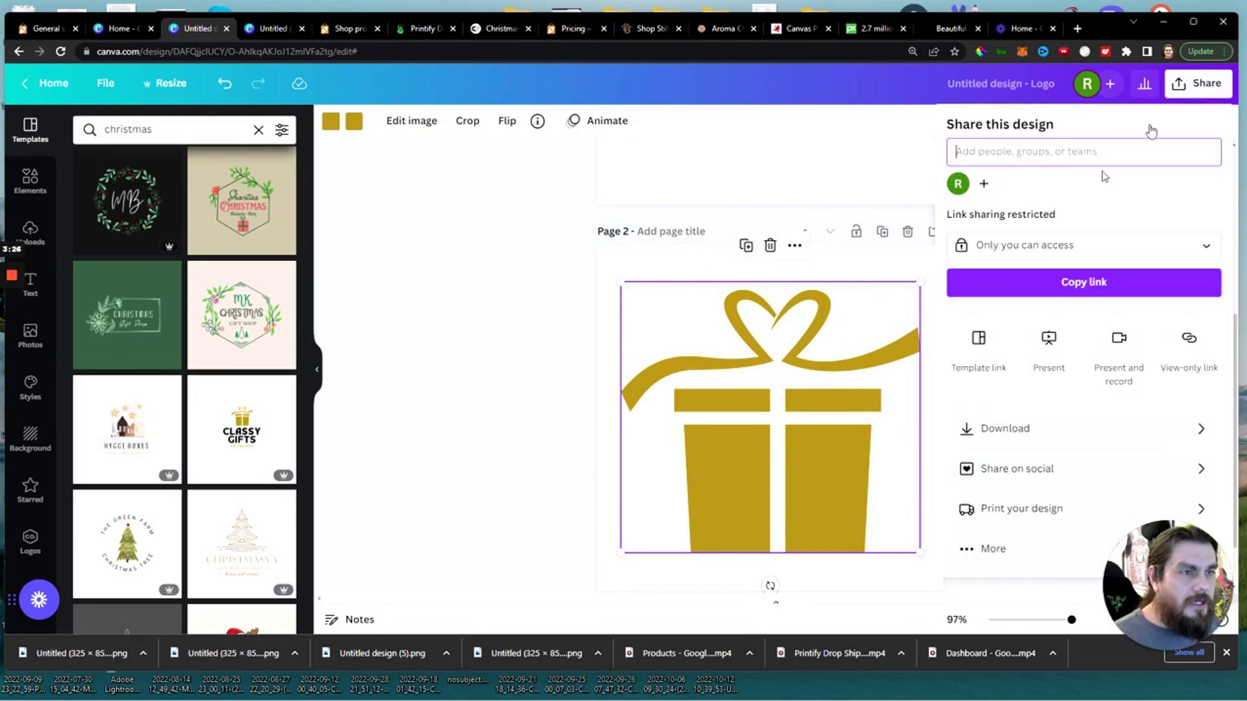
left_click(1065, 434)
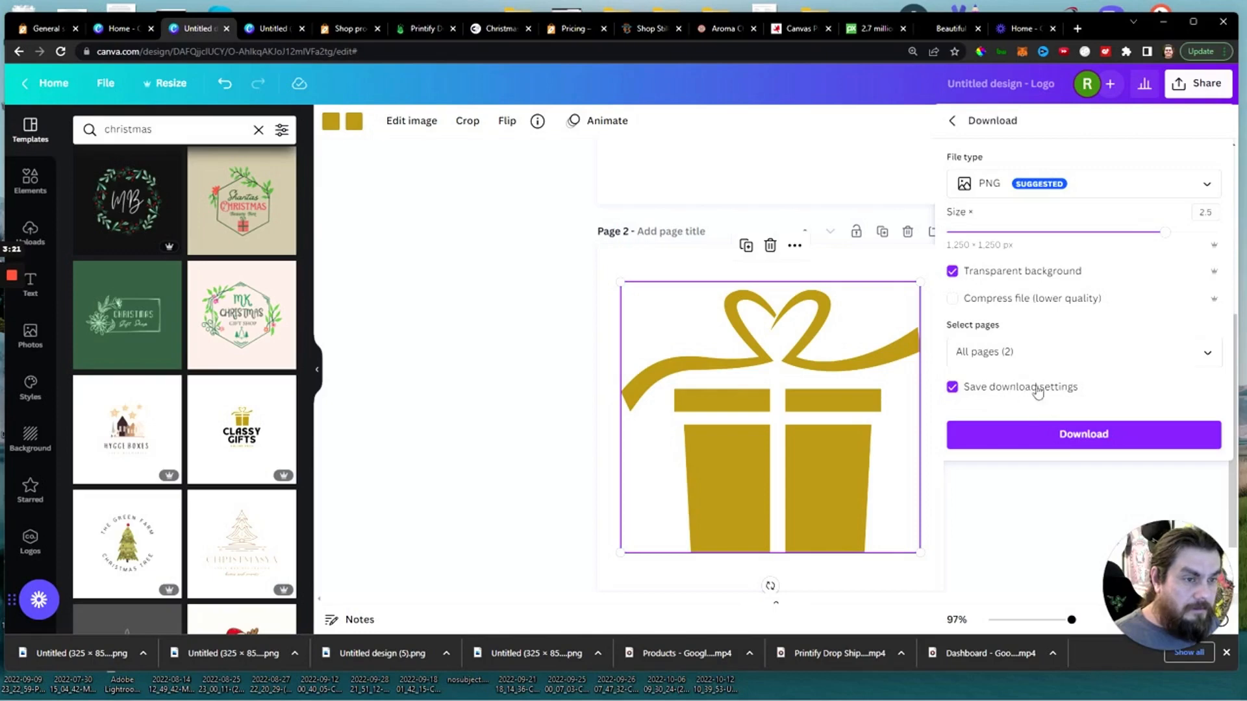
left_click(1206, 353)
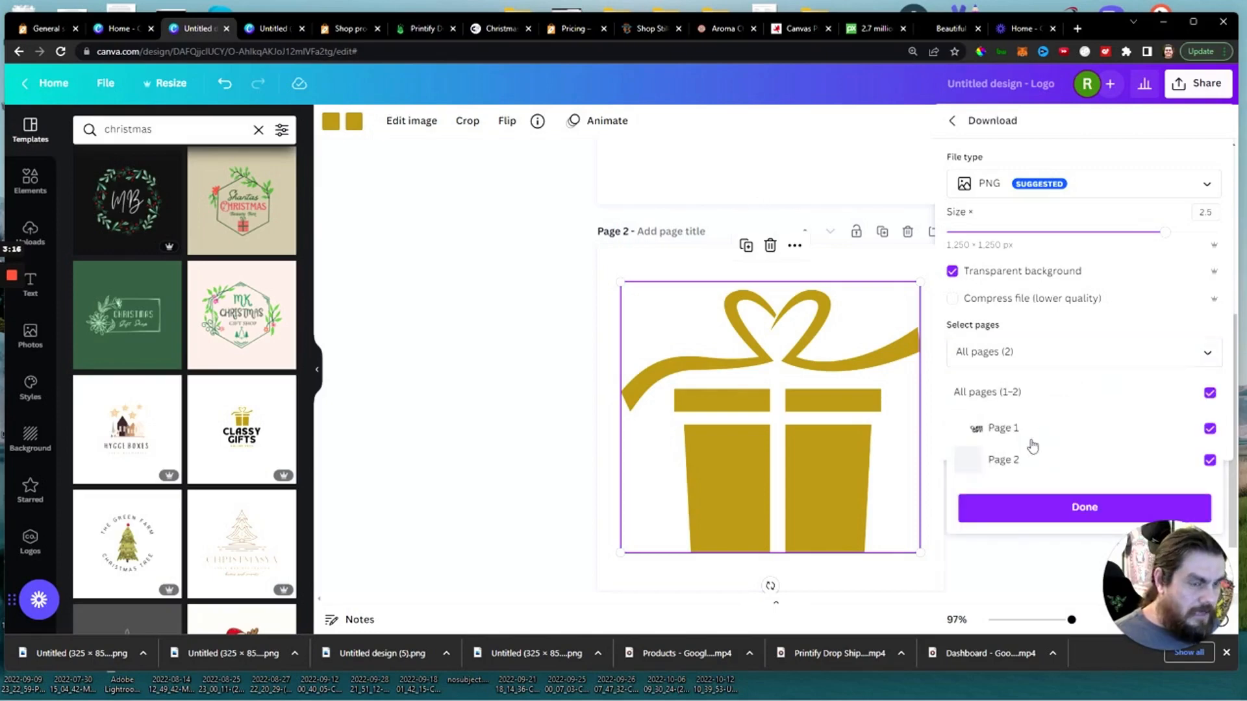
left_click(1112, 434)
left_click(1147, 458)
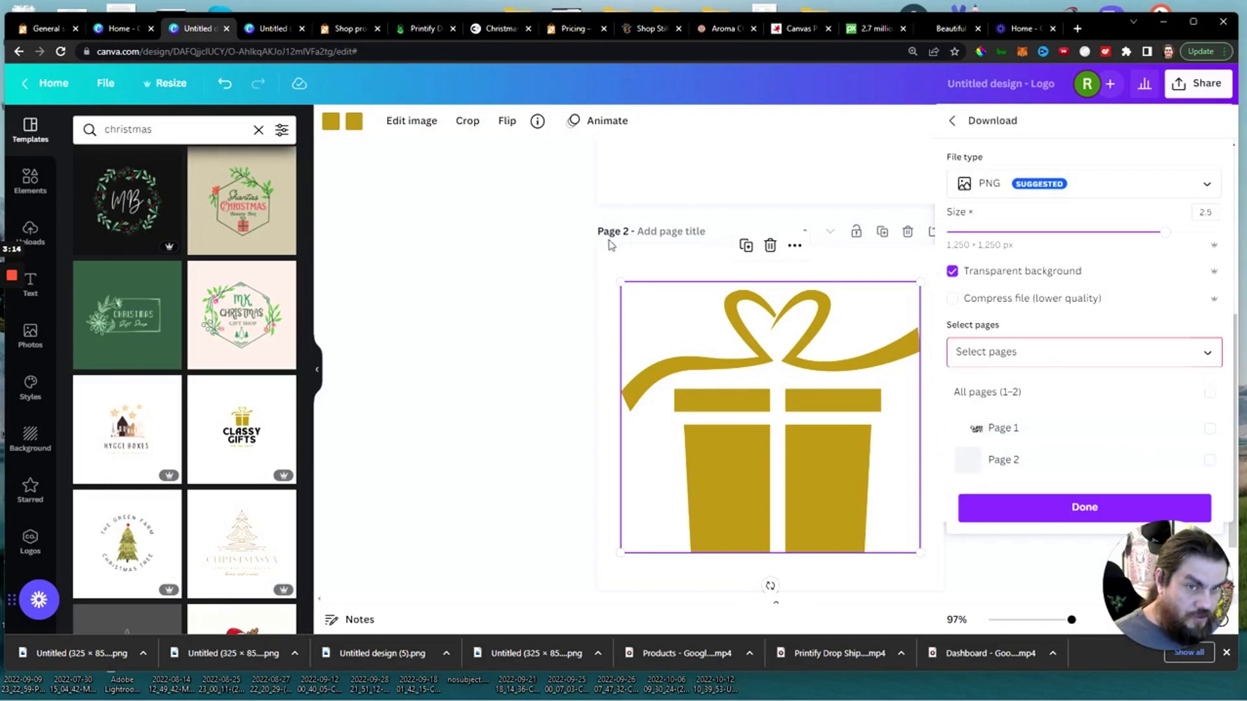
left_click(1209, 460)
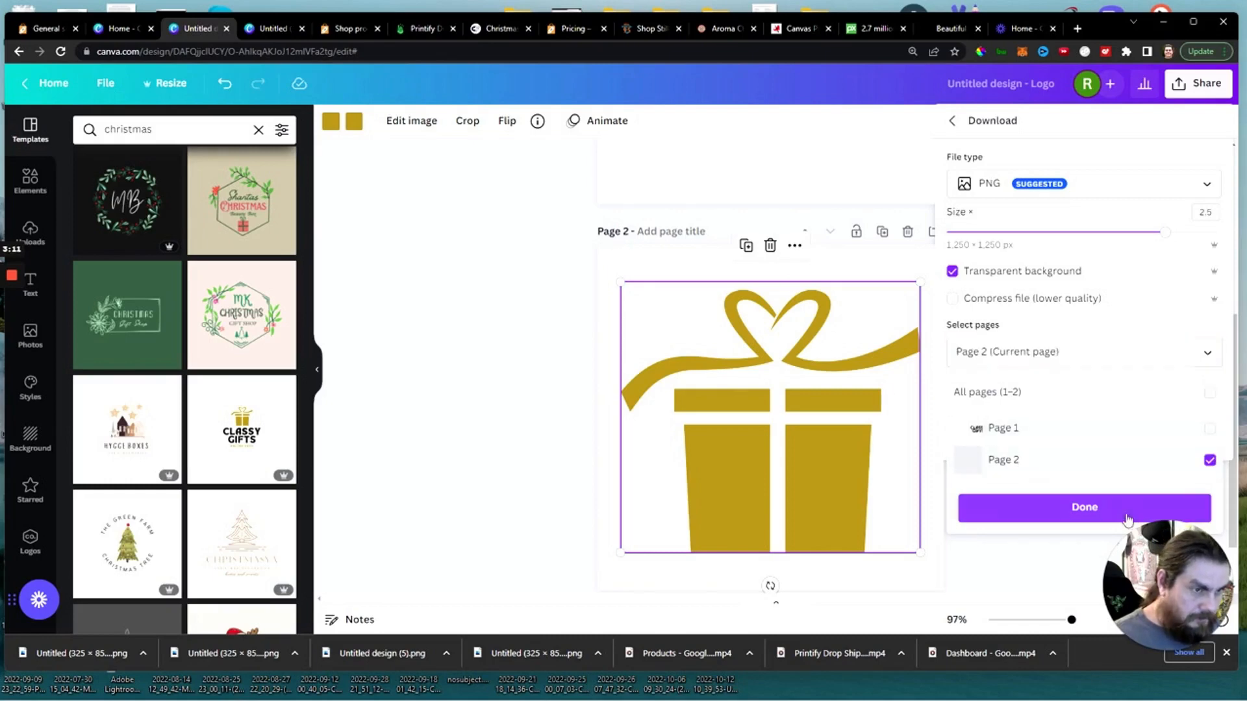
left_click(1102, 508)
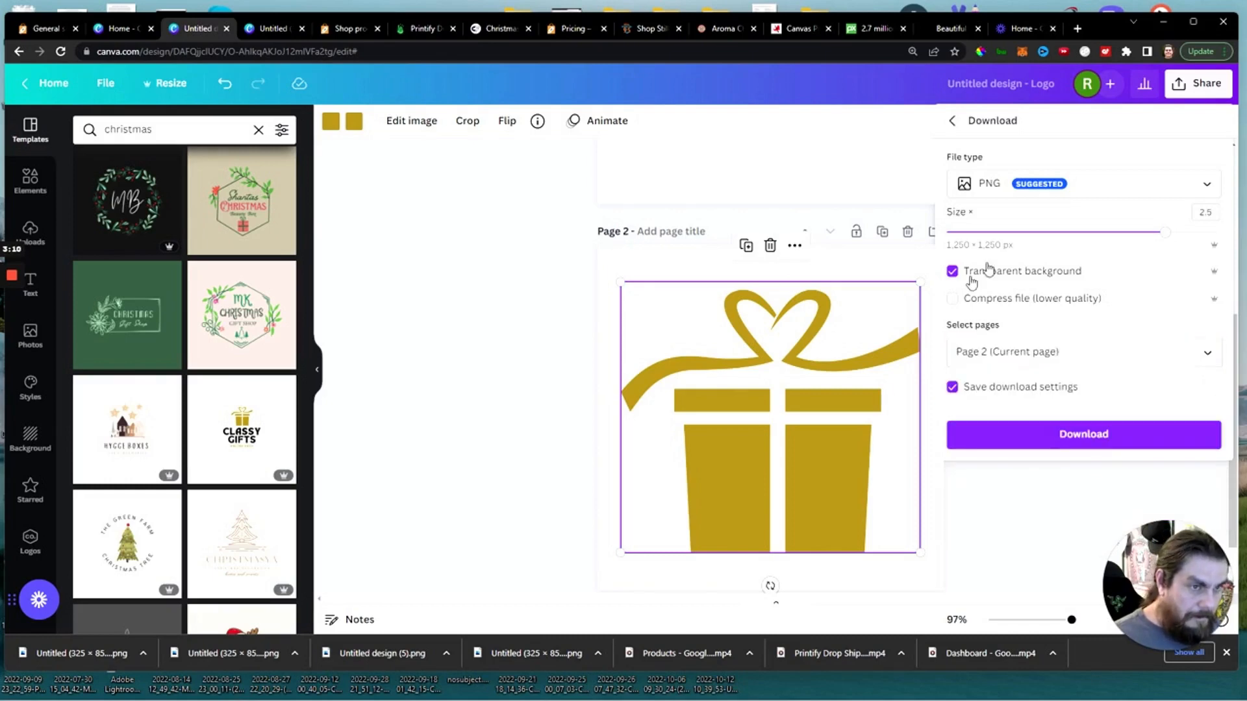
left_click(1075, 440)
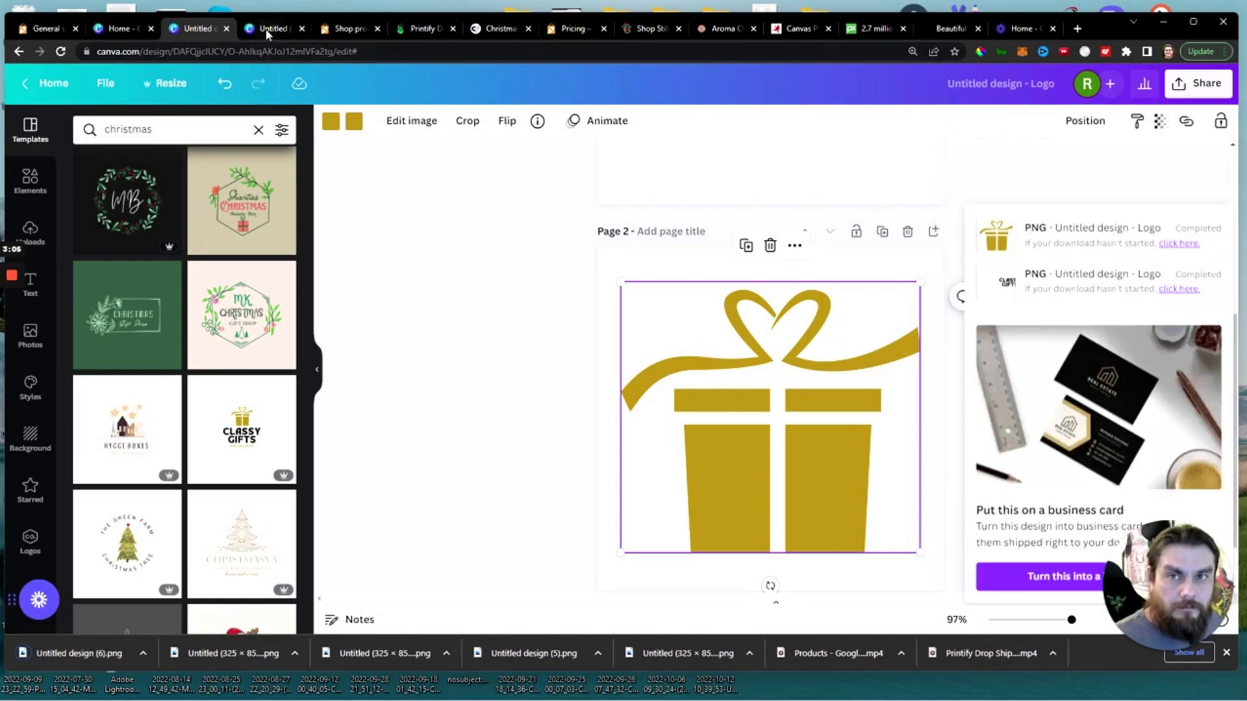
Switch to the Launch Cart general theme settings and upload Untitled design (6).png as the store favicon.
left_click(46, 28)
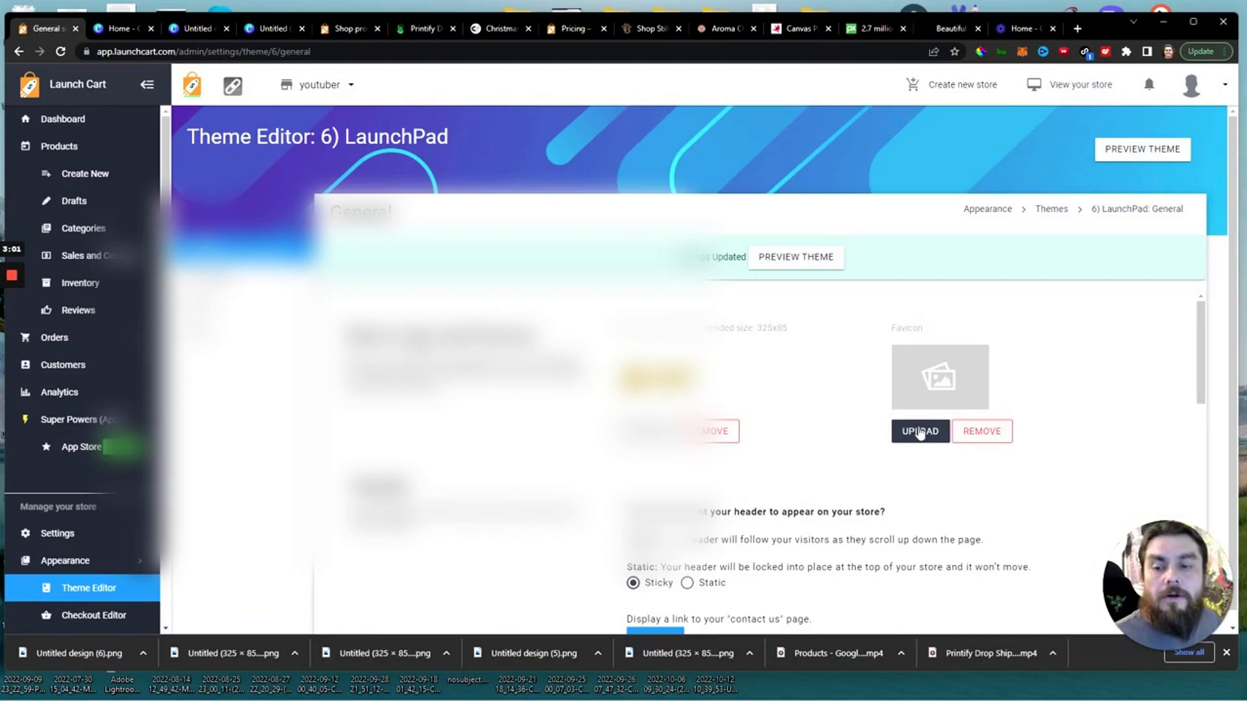
left_click(920, 432)
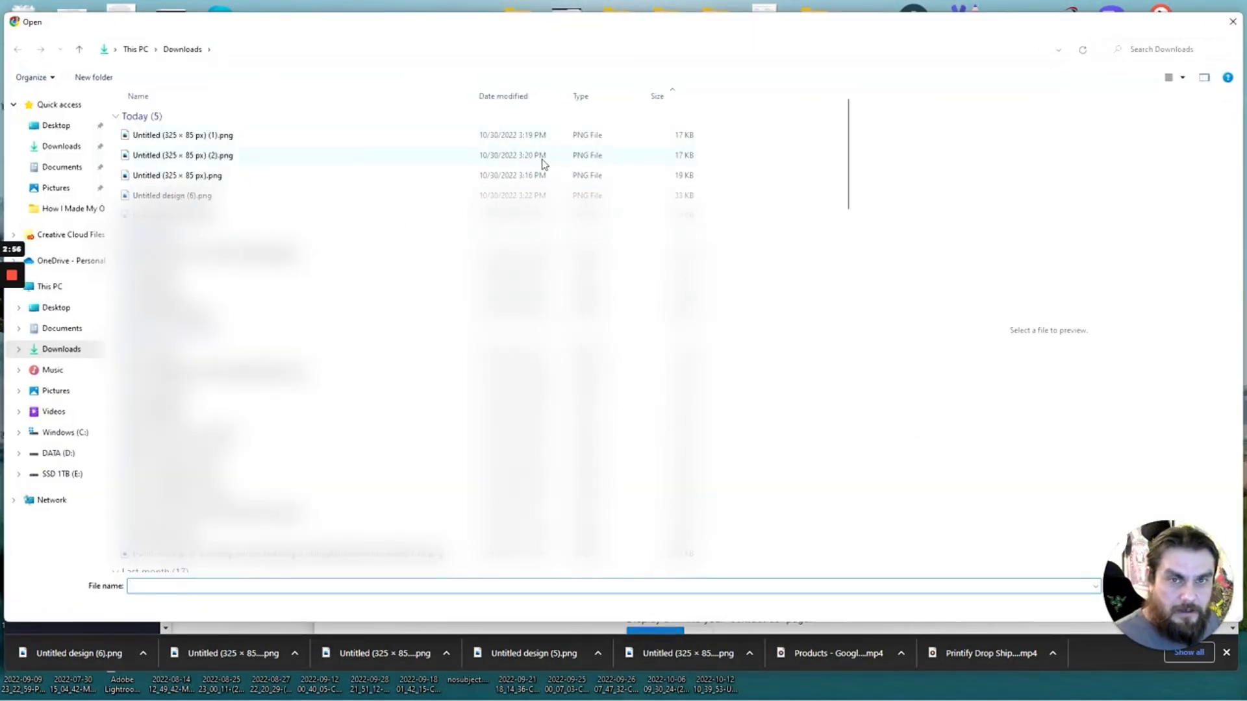
left_click(530, 195)
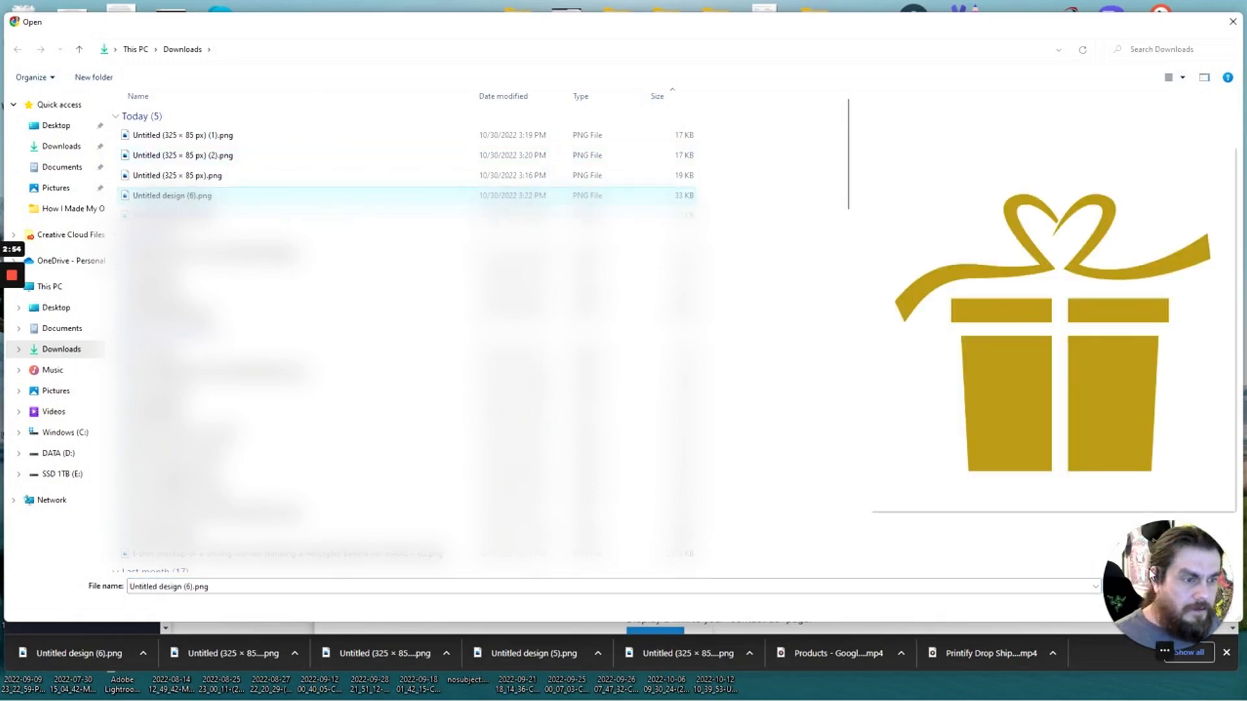
left_click(1136, 610)
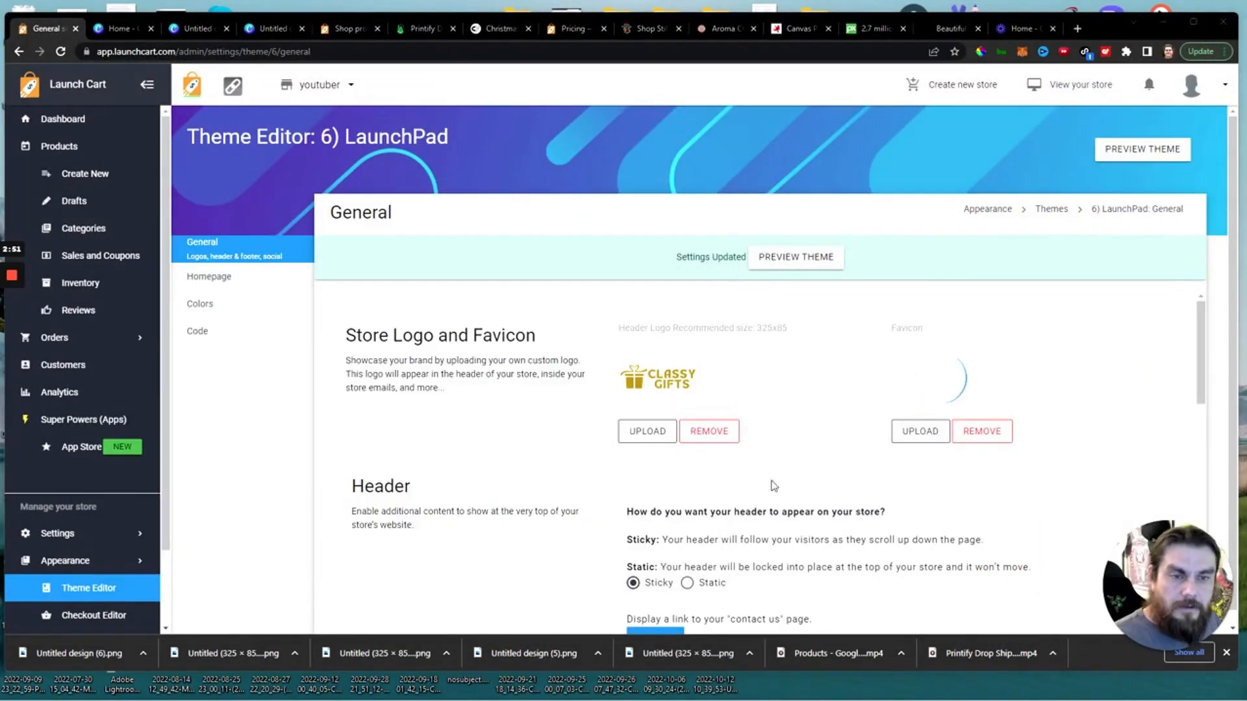
Save the general theme settings with the new favicon and check the storefront products page.
scroll(578, 578, "down", 8)
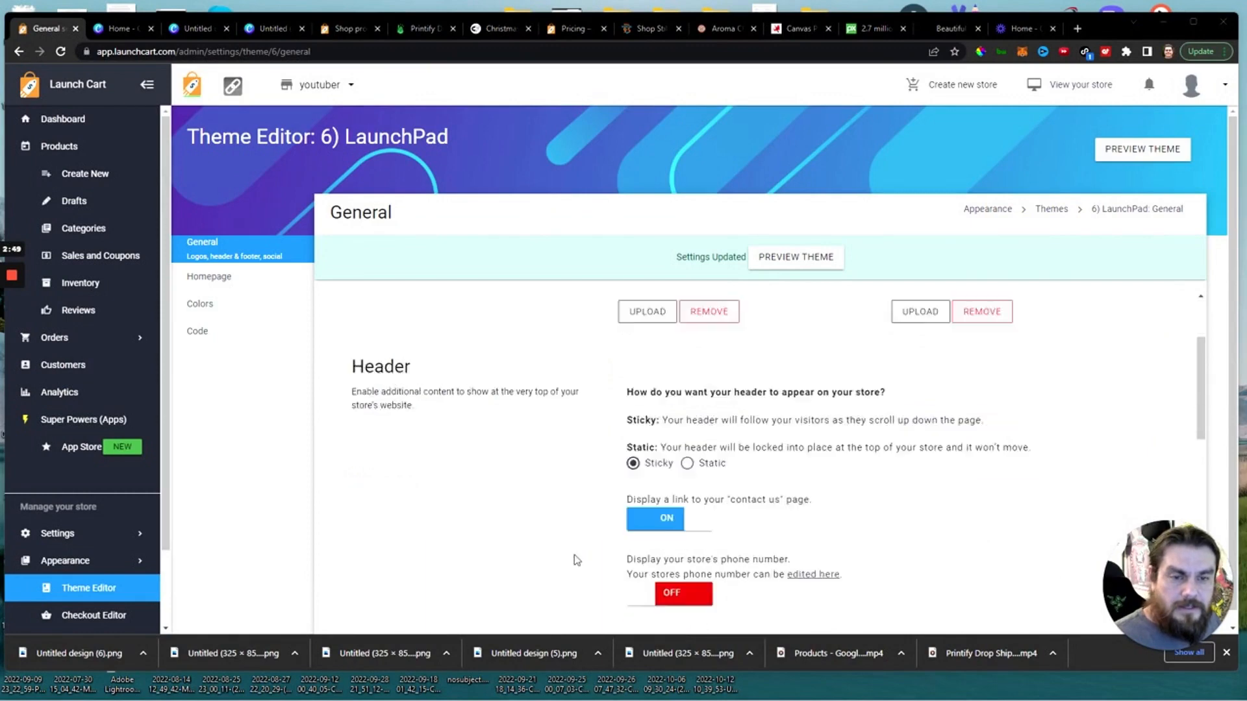
scroll(570, 555, "down", 1)
left_click(415, 588)
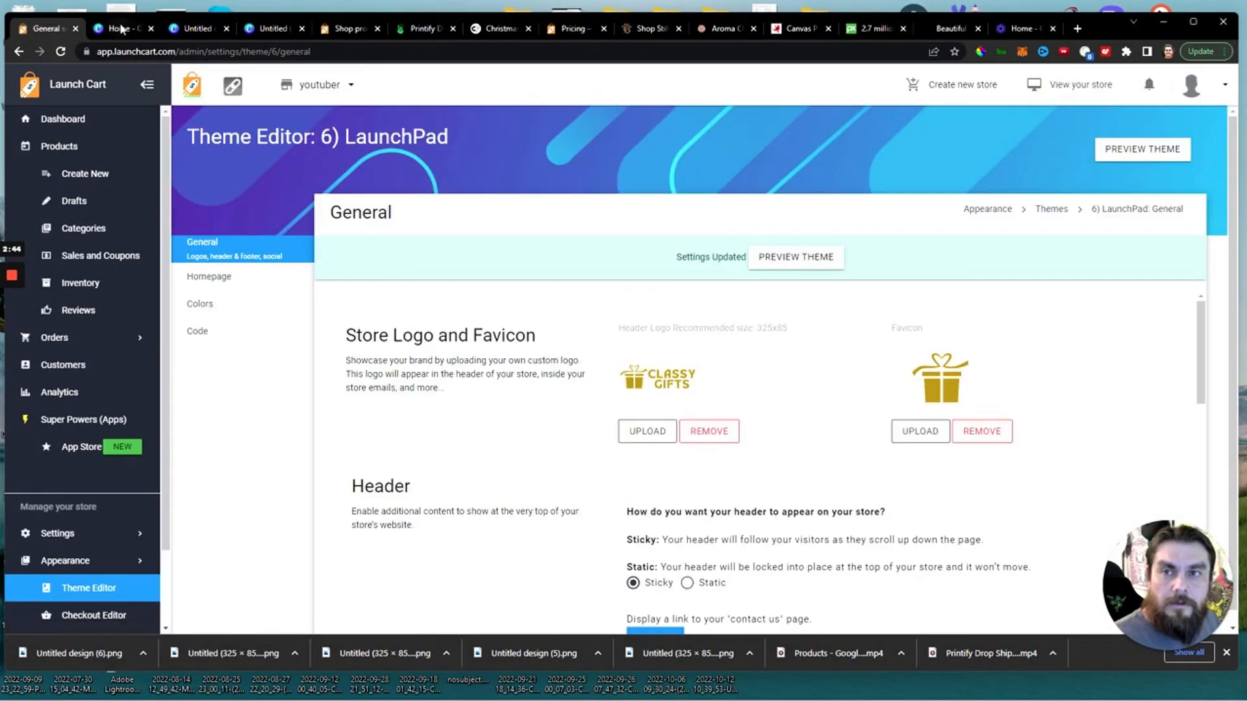
left_click(328, 30)
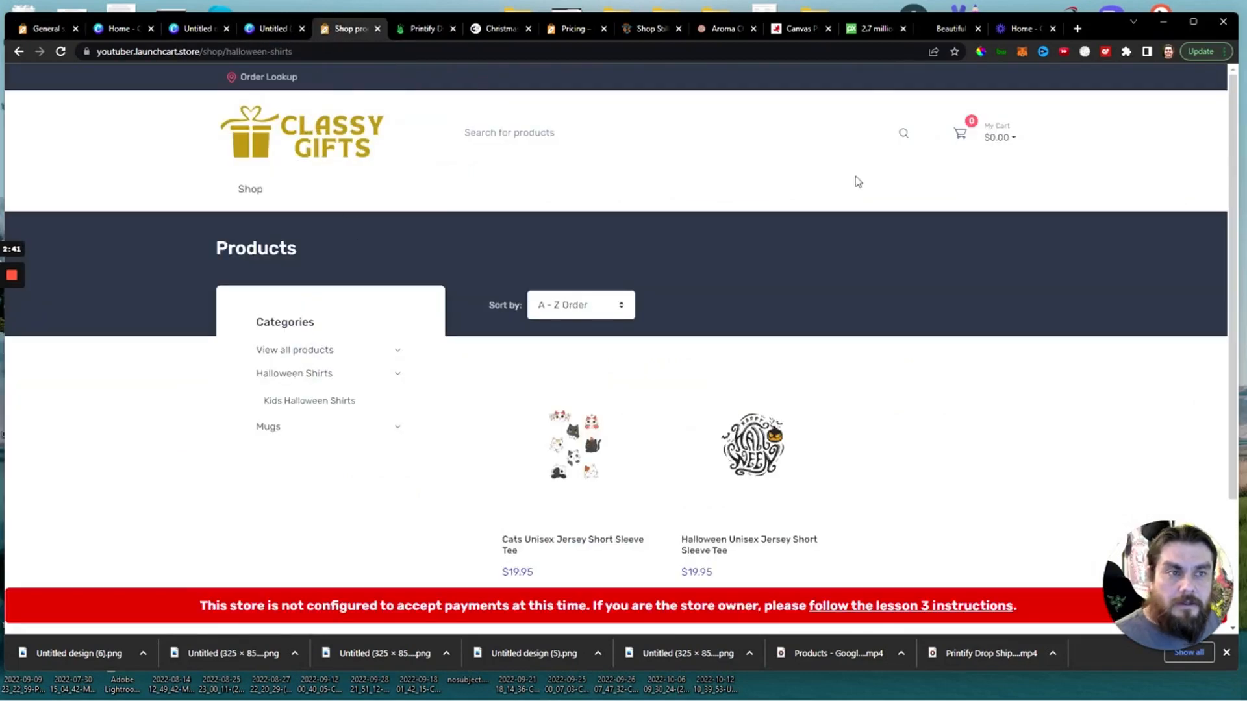
left_click(276, 29)
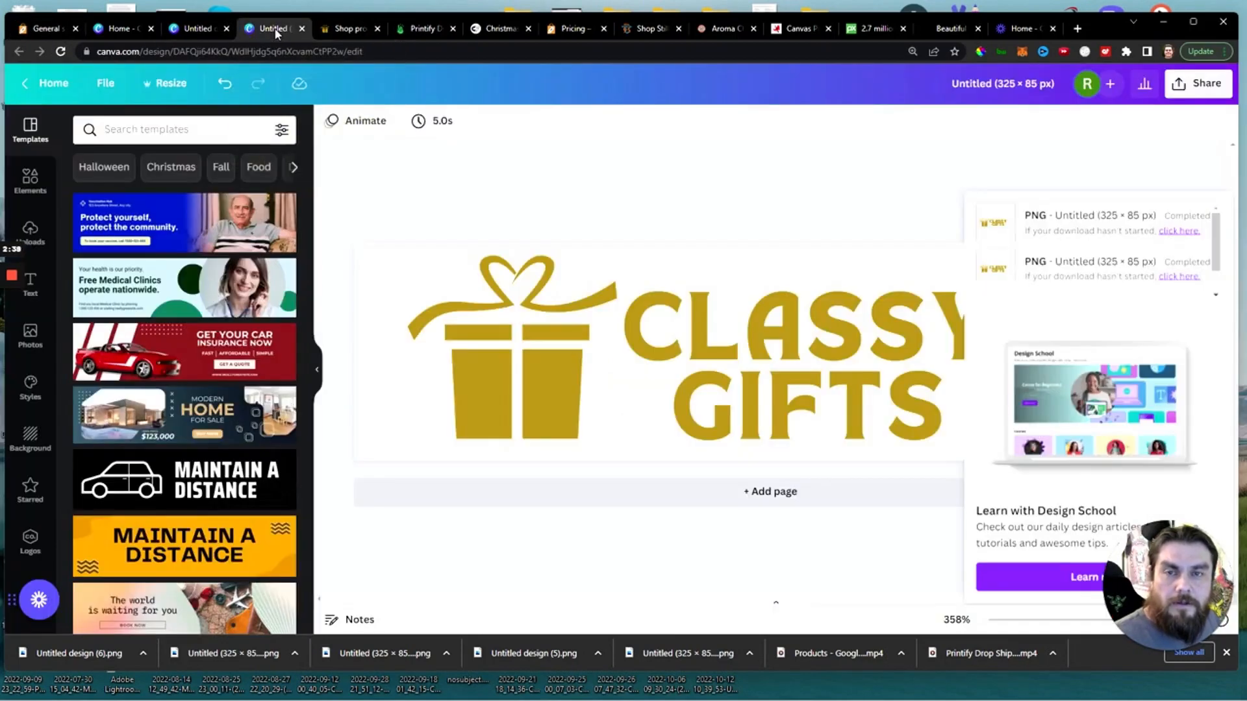
left_click(333, 31)
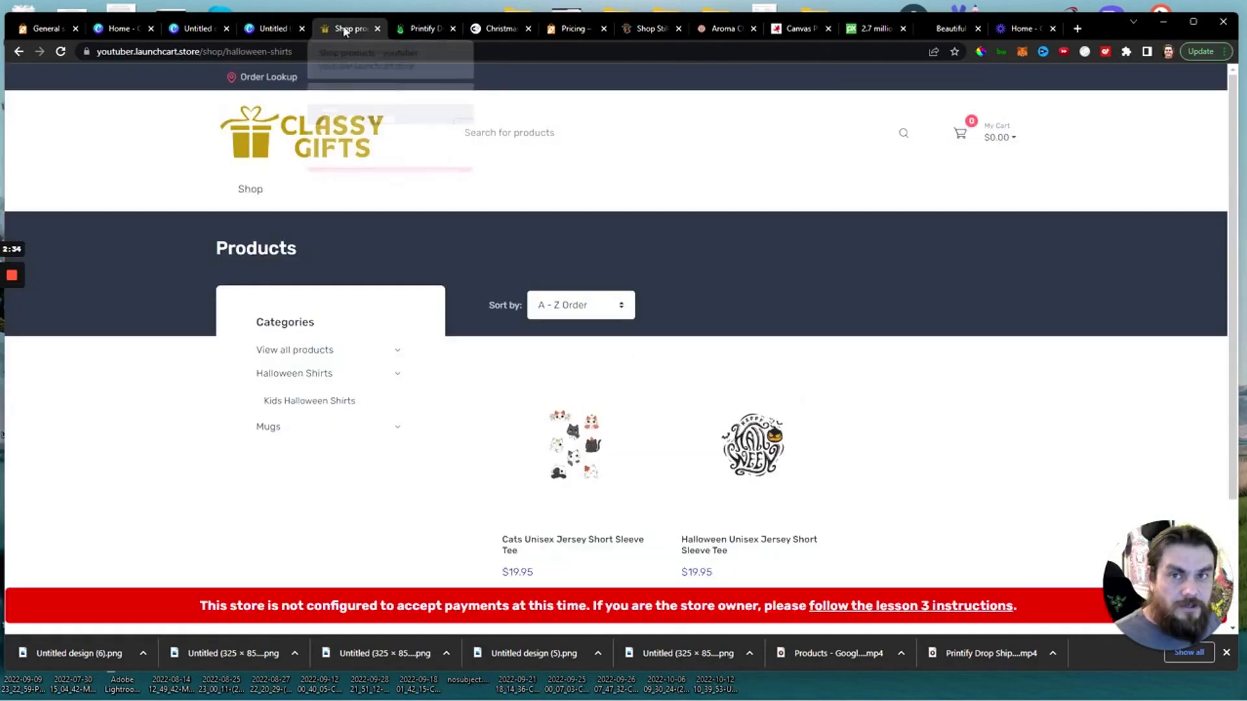
left_click(131, 27)
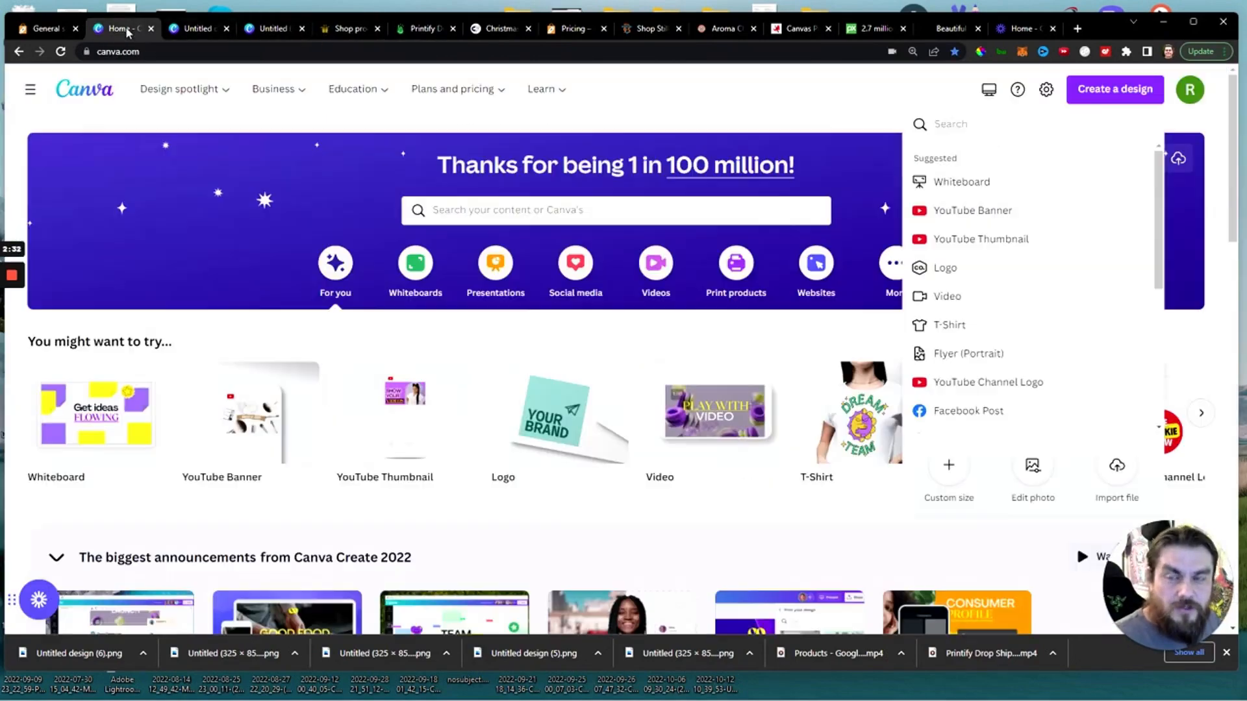
left_click(198, 28)
left_click(276, 30)
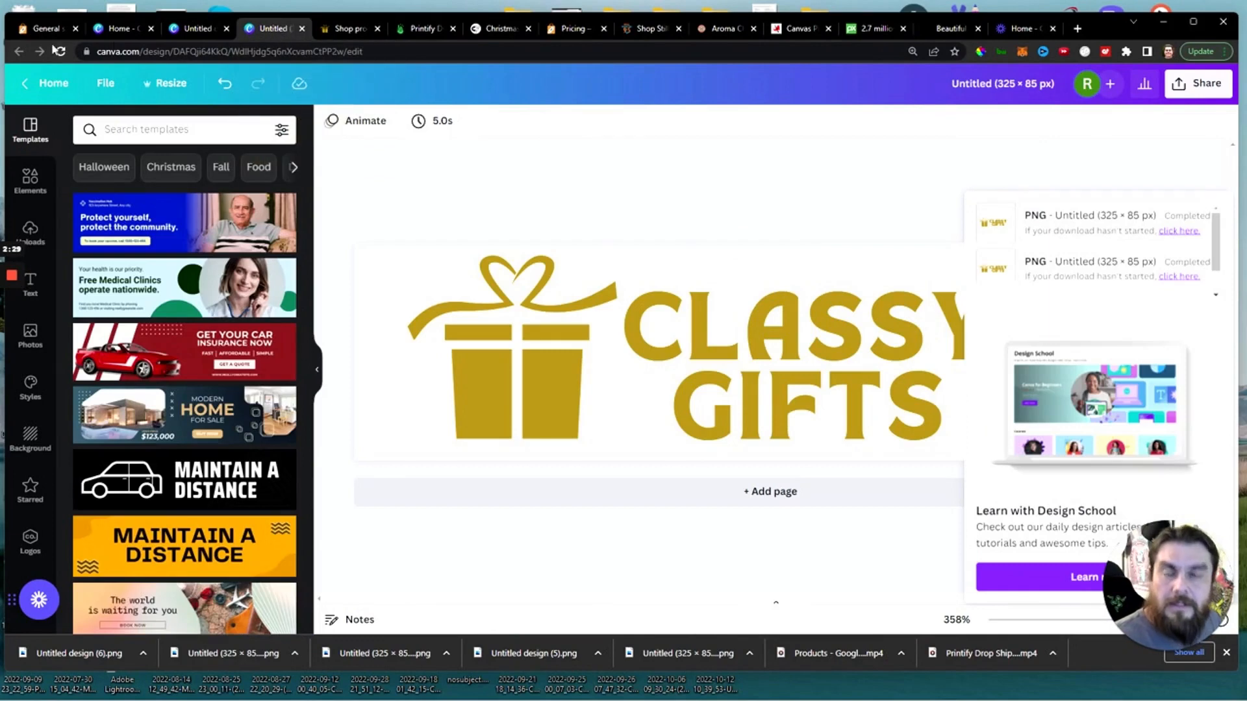
Review the header display options in the general theme settings and compare them with the storefront header.
left_click(47, 30)
scroll(518, 420, "down", 3)
scroll(530, 426, "up", 2)
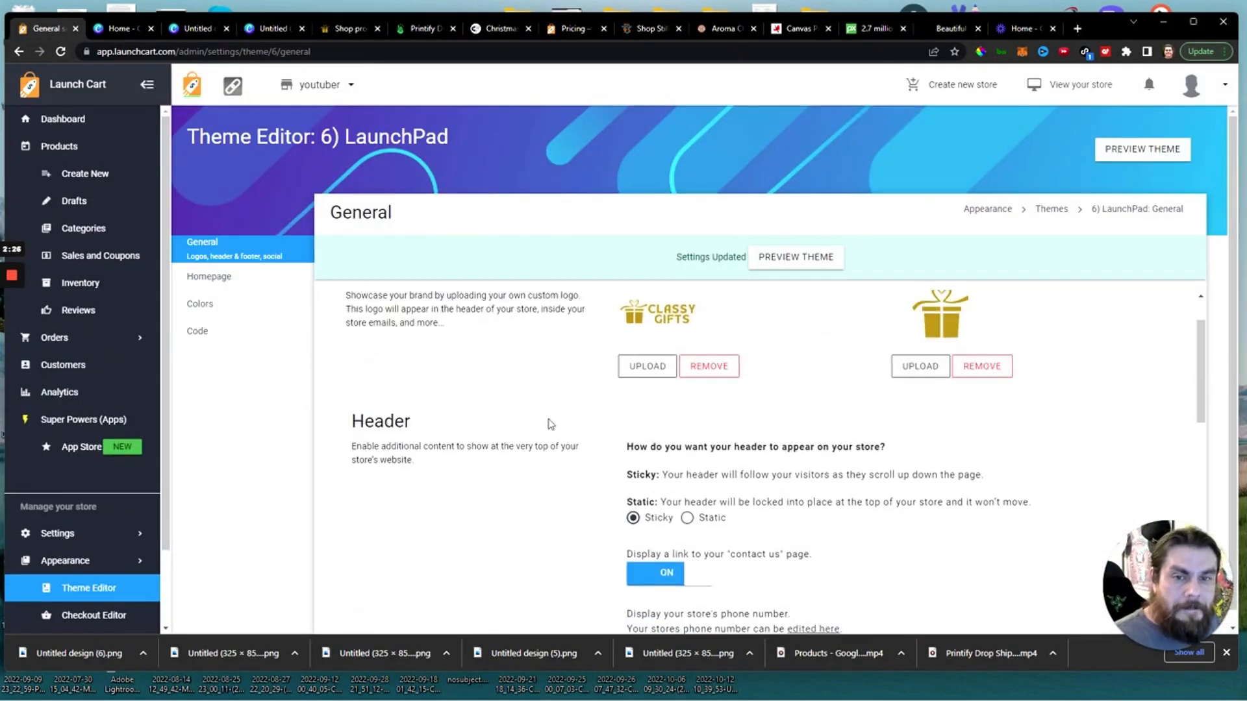
scroll(697, 473, "down", 3)
scroll(562, 479, "up", 2)
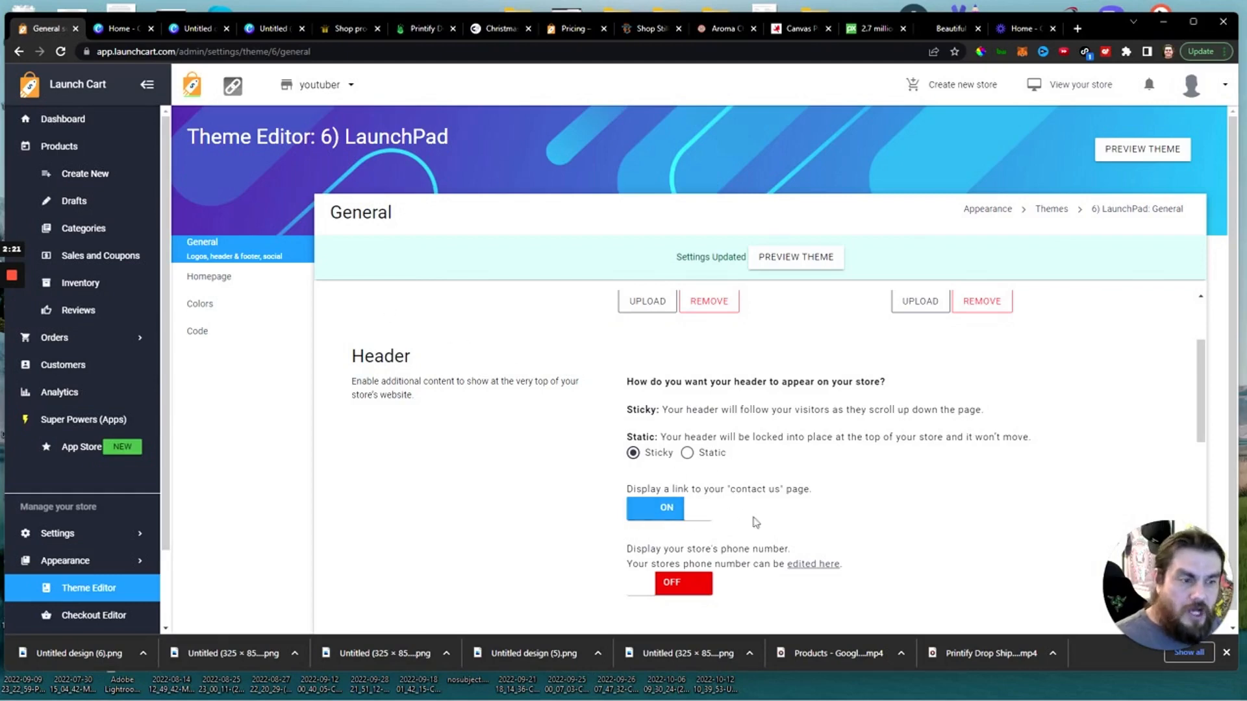
left_click(327, 34)
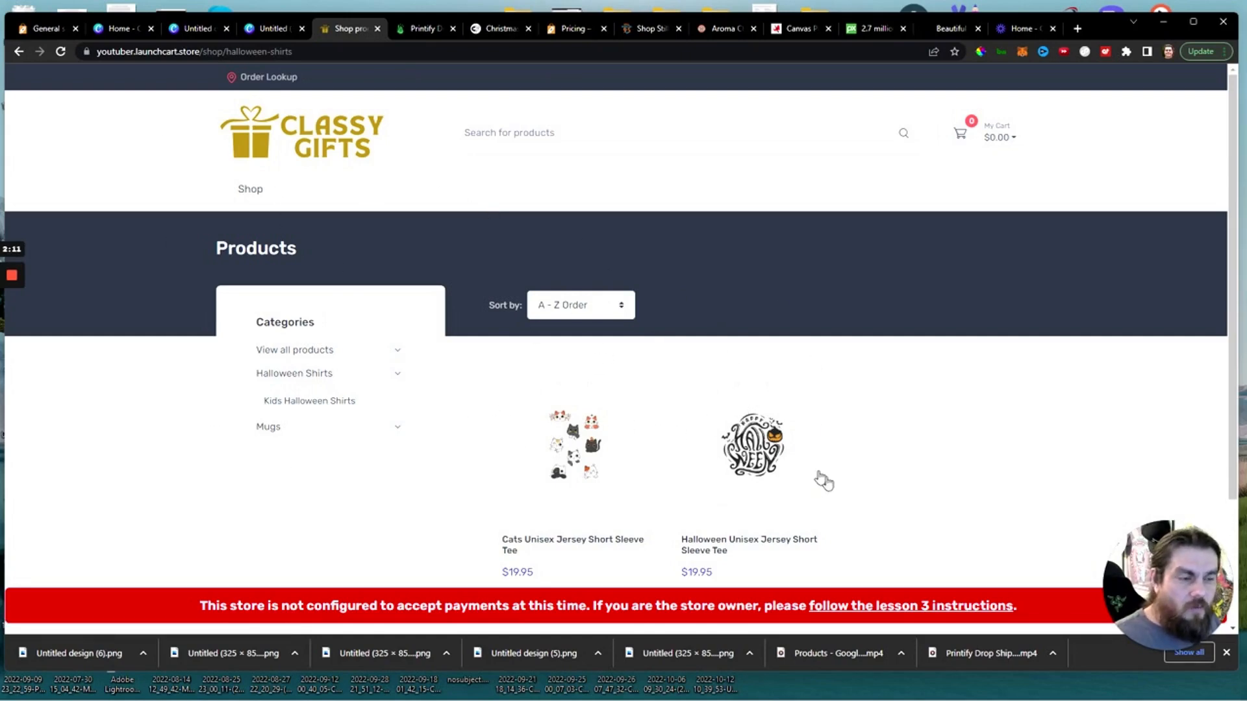
left_click(269, 29)
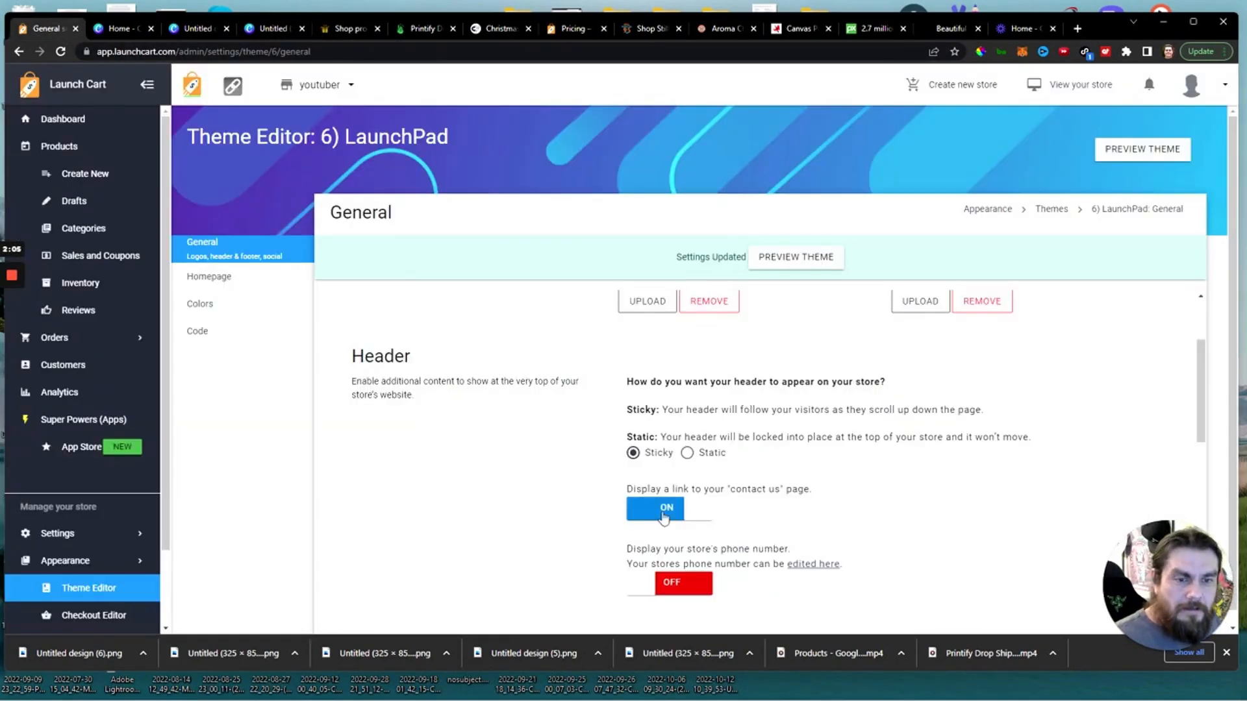
Try displaying the store's phone number in the header, then switch that option back off.
scroll(723, 405, "down", 3)
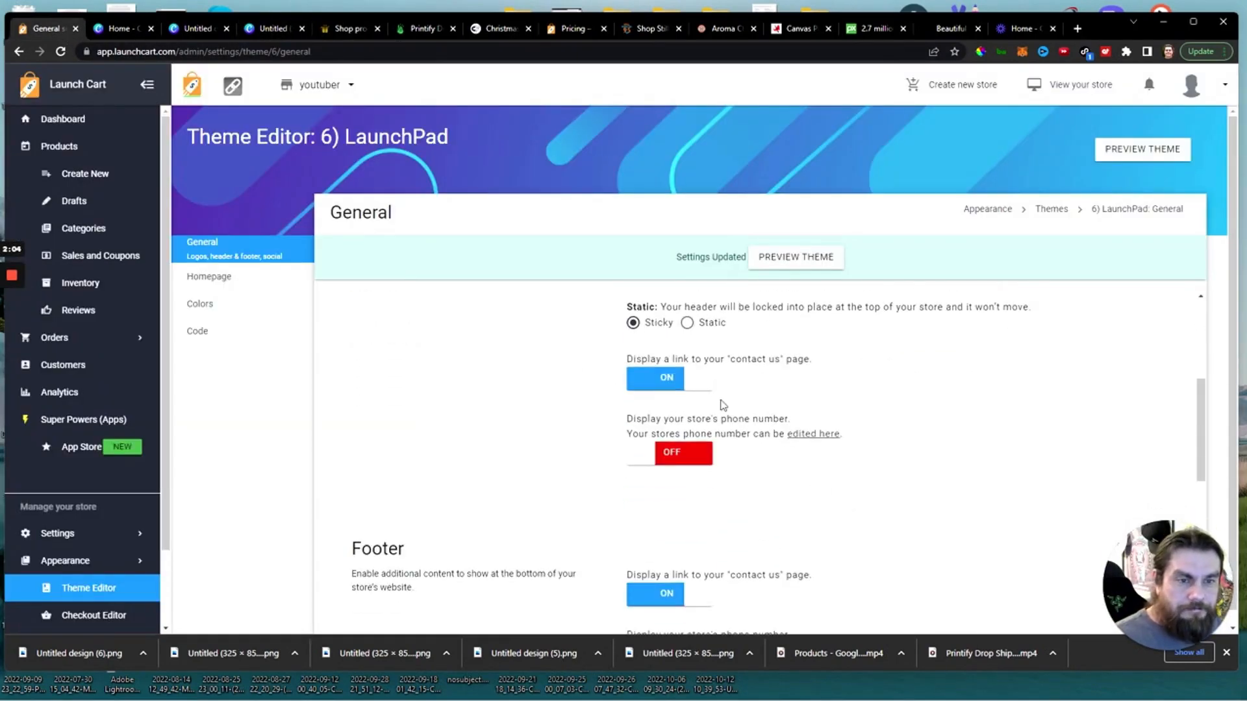
scroll(740, 455, "up", 3)
scroll(676, 432, "down", 3)
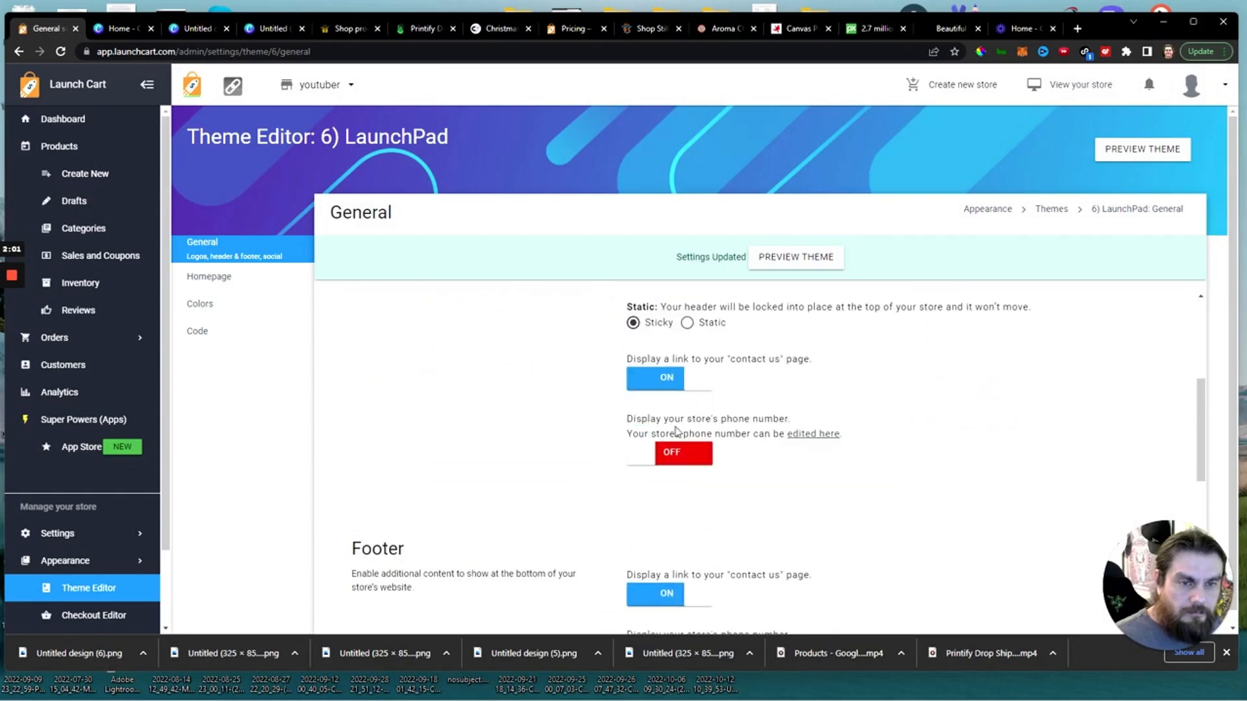
left_click(682, 461)
left_click(682, 458)
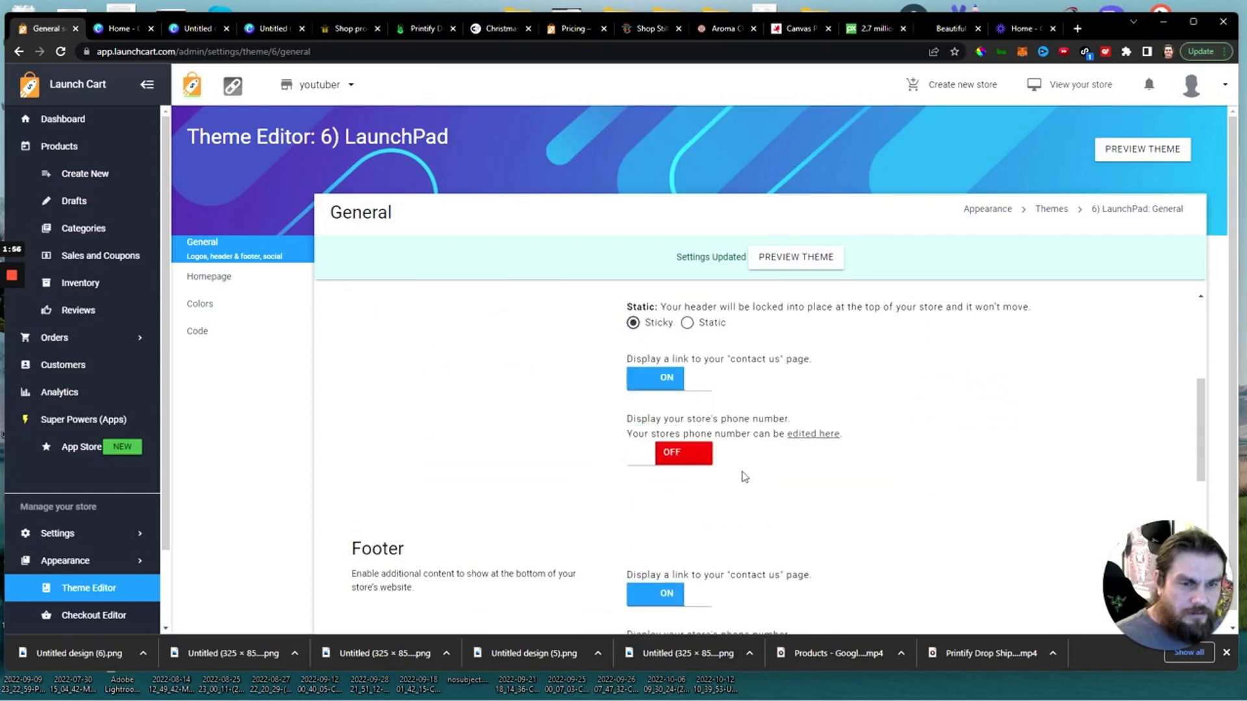
scroll(721, 484, "up", 2)
scroll(708, 491, "up", 2)
Enable the store's company address and phone number in the footer settings.
scroll(739, 492, "down", 7)
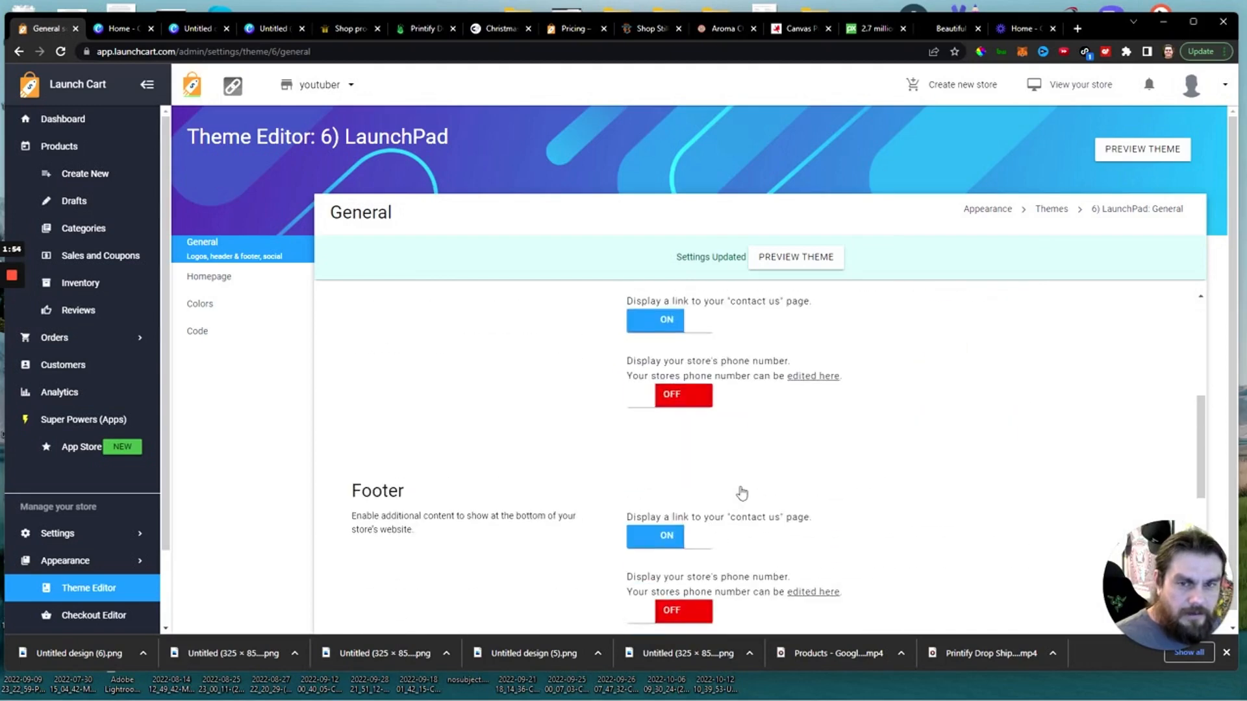
scroll(830, 419, "down", 2)
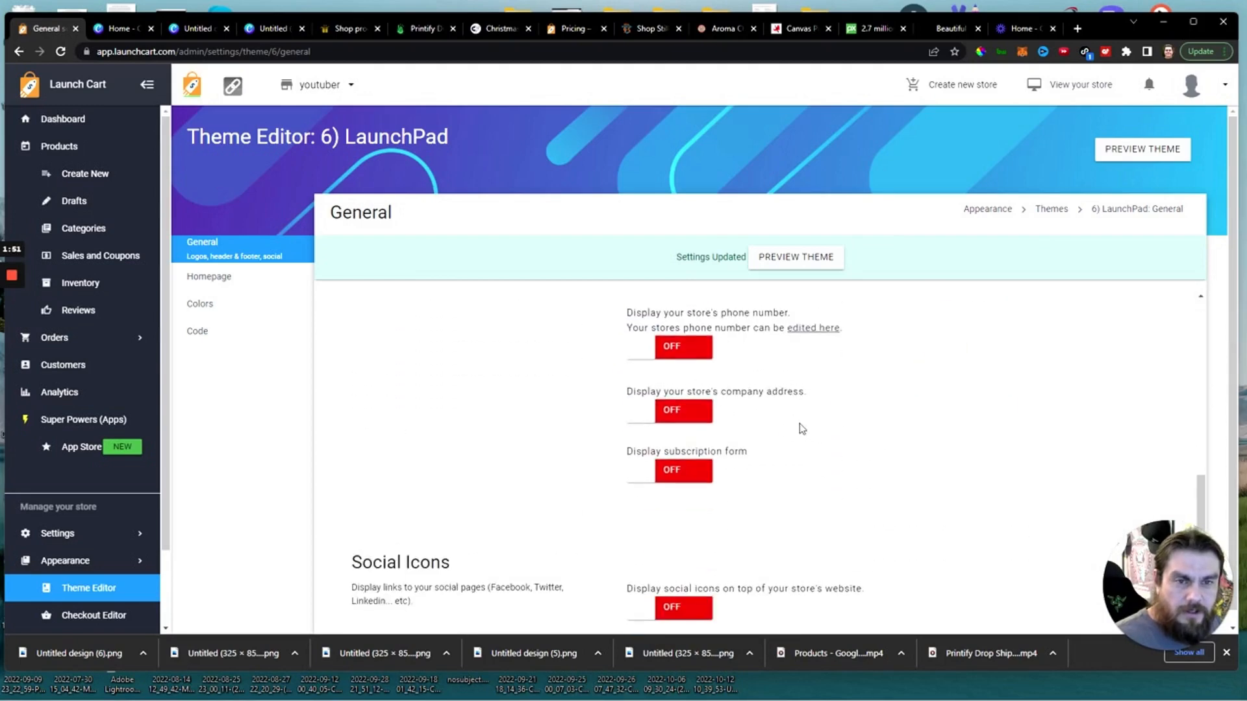
scroll(801, 426, "up", 2)
scroll(721, 501, "down", 1)
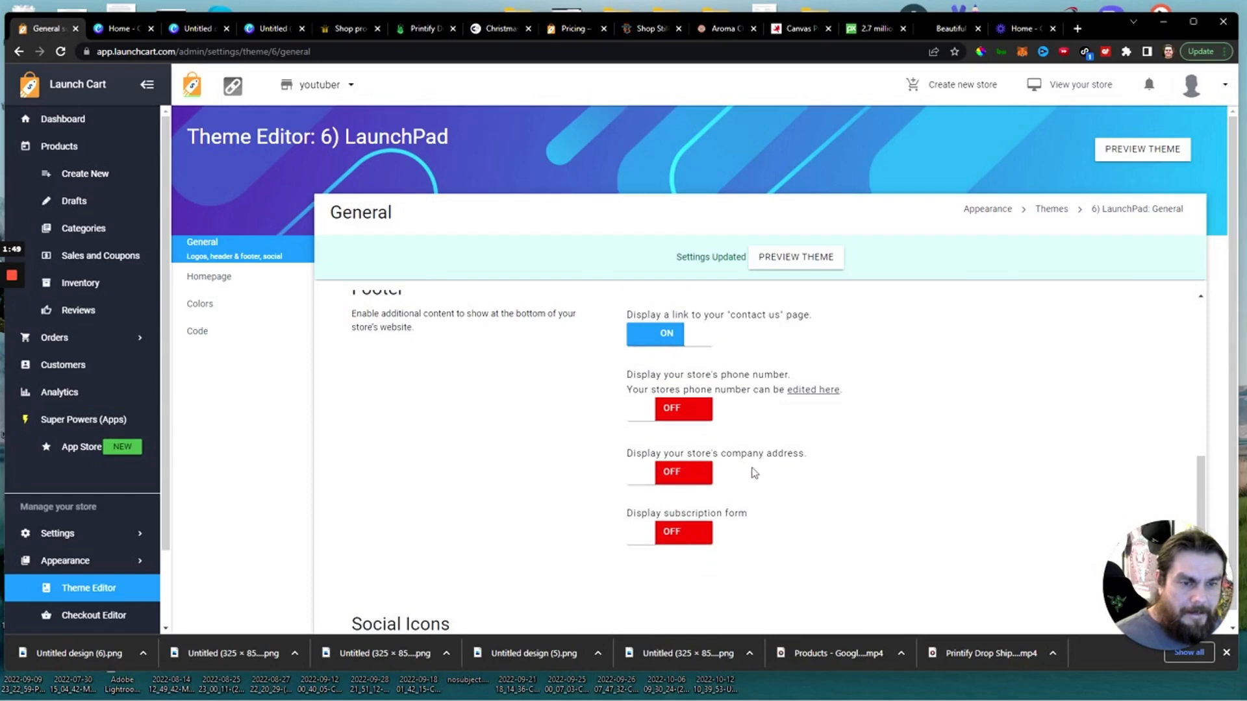
left_click(695, 474)
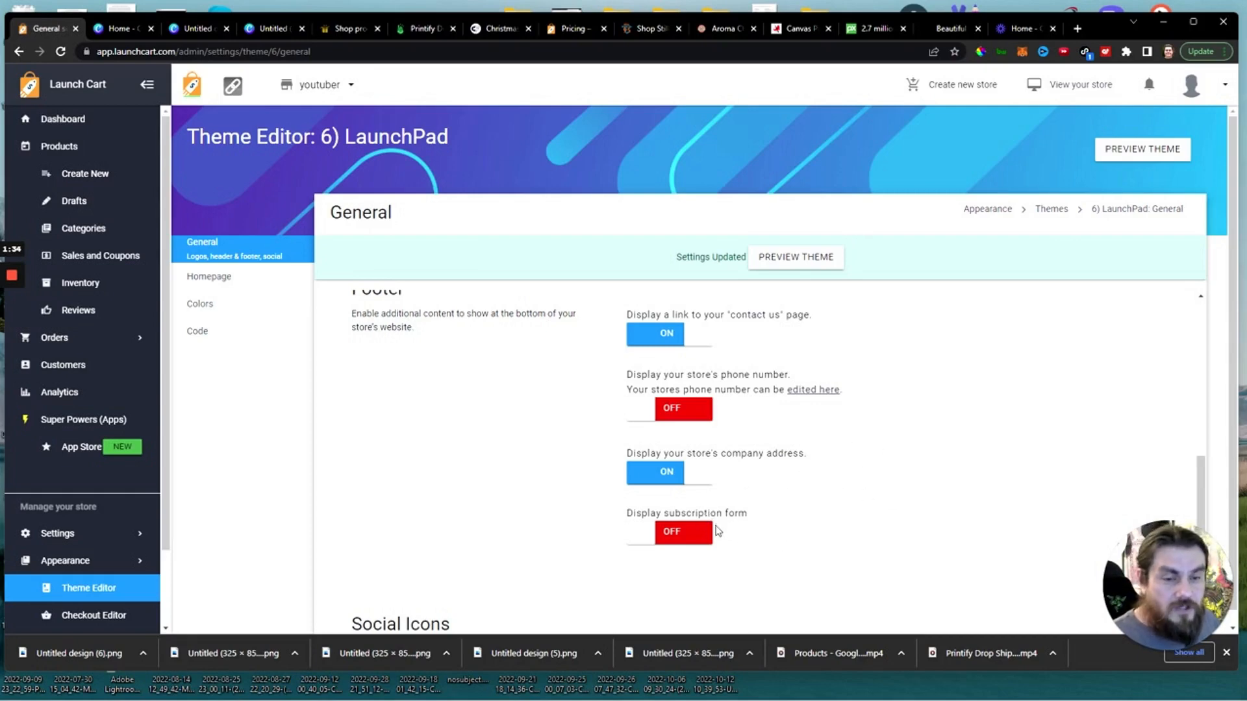
left_click(679, 422)
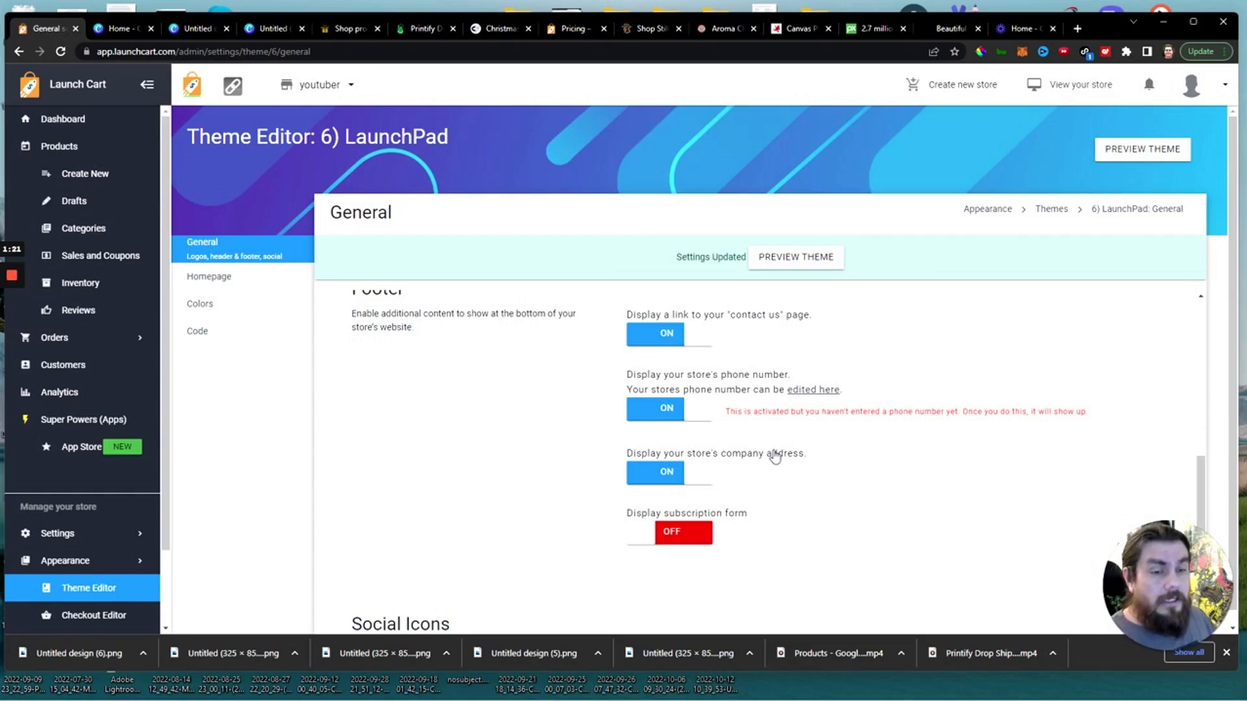
Enable the social icons both on top of the store's website and in the footer.
scroll(825, 455, "down", 3)
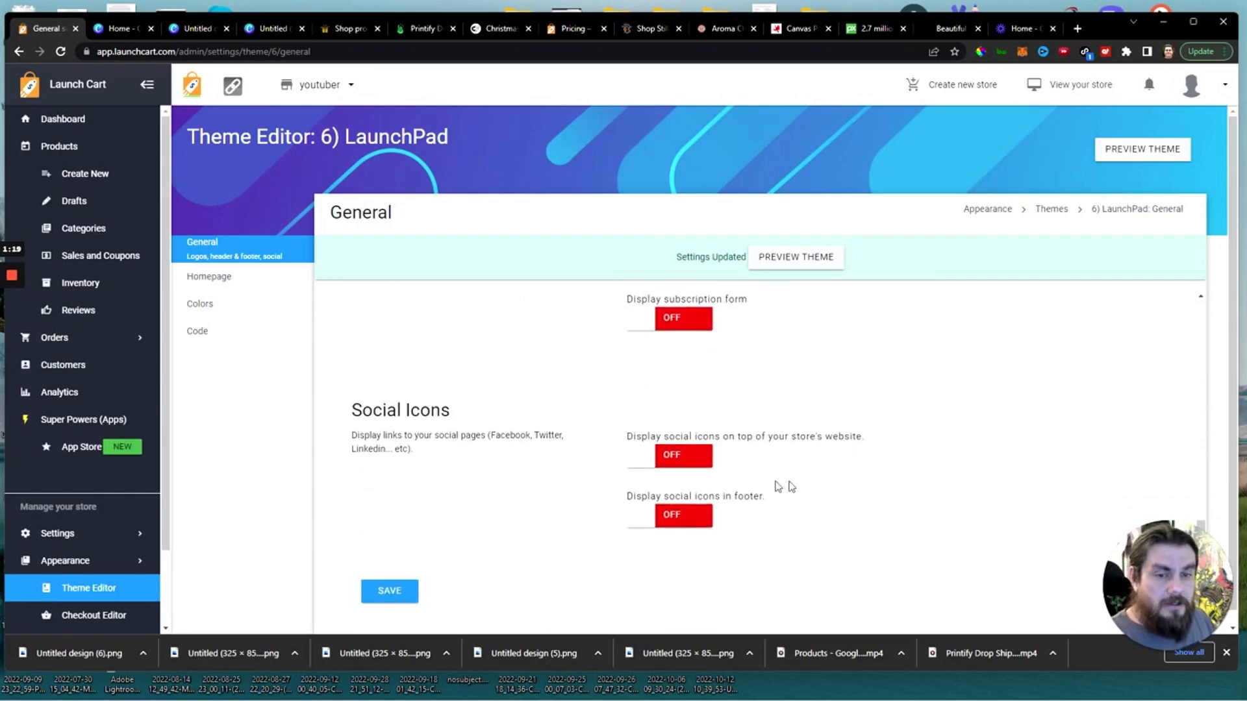
left_click(669, 458)
scroll(805, 479, "down", 1)
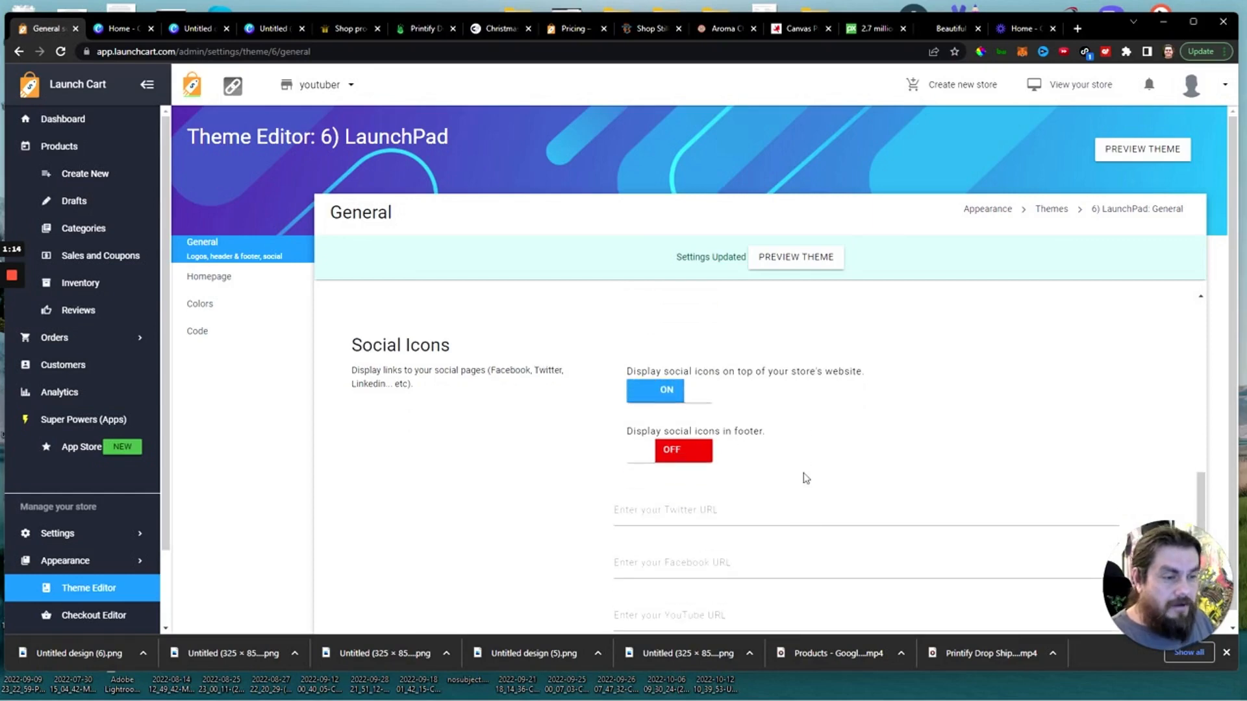
left_click(667, 457)
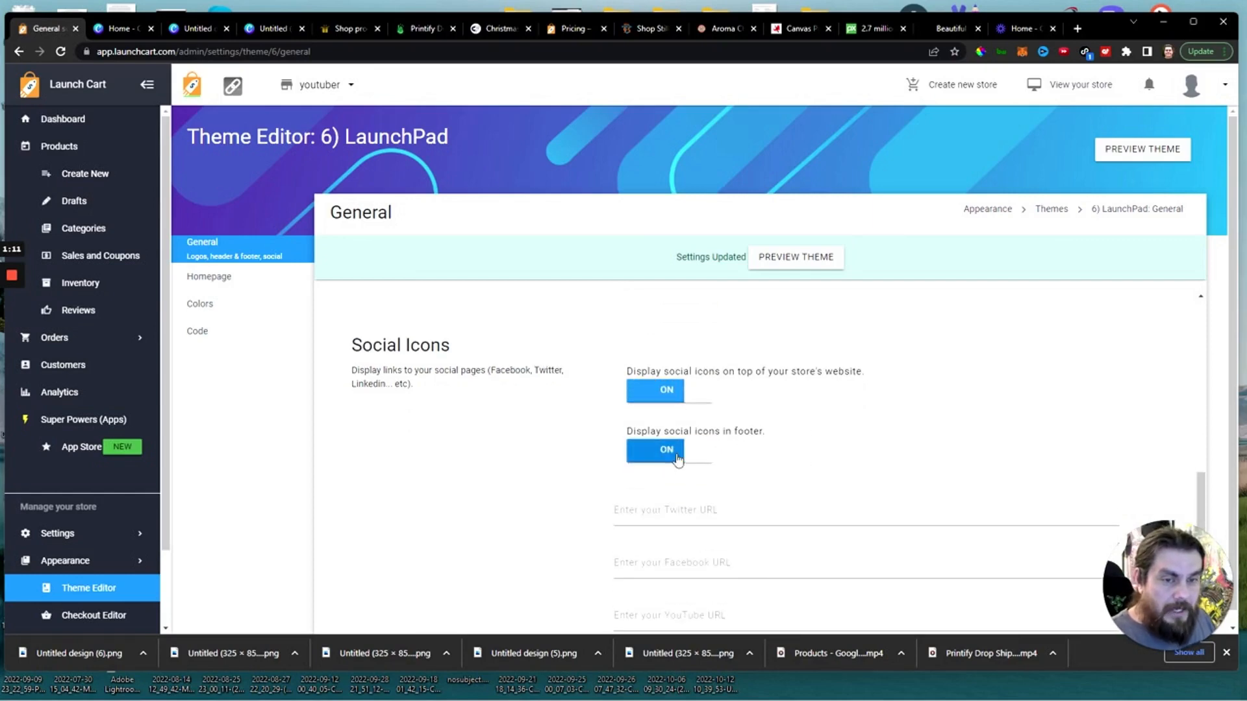
left_click(664, 457)
left_click(662, 456)
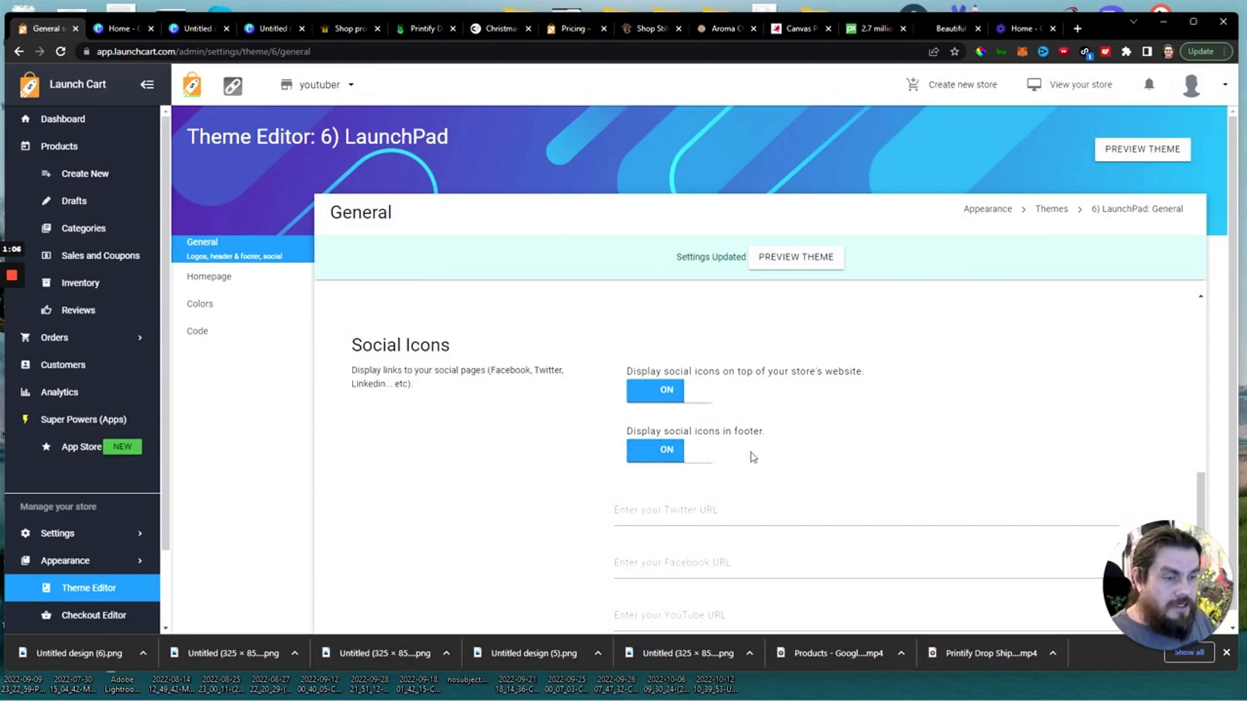
Look through the social link settings, opening the Twitter and Facebook URL fields.
scroll(788, 533, "up", 3)
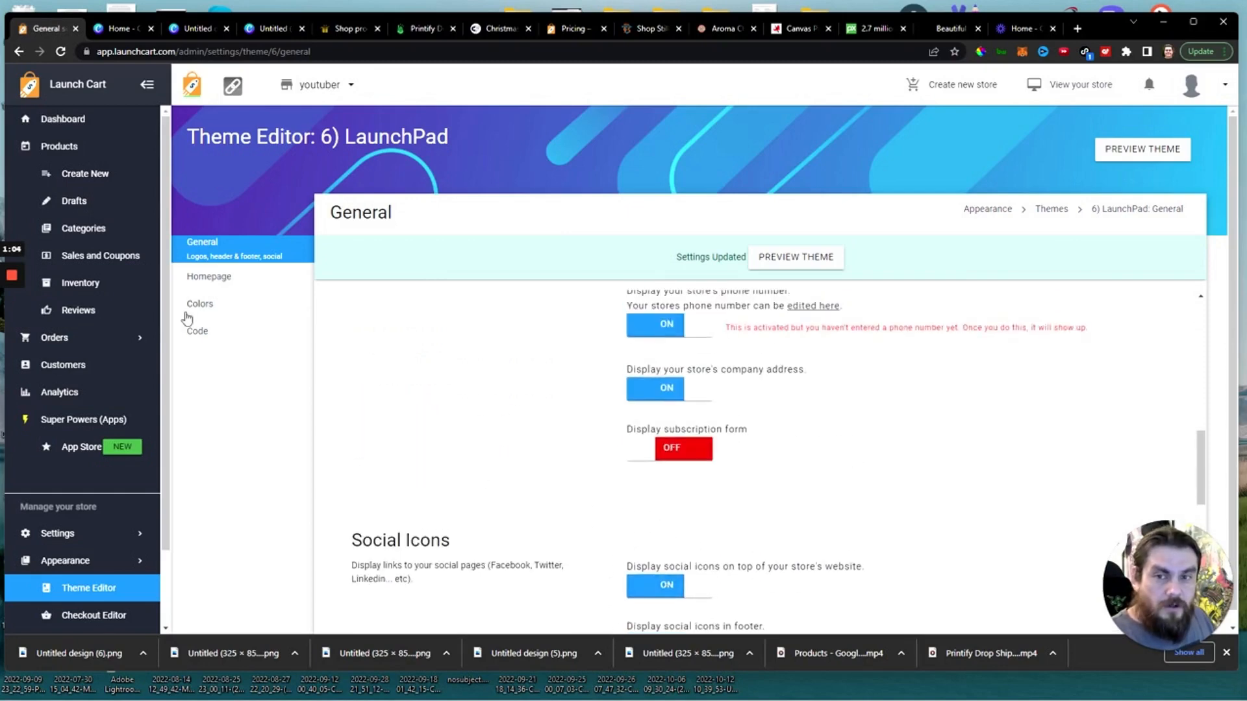
scroll(546, 492, "down", 5)
scroll(650, 445, "up", 3)
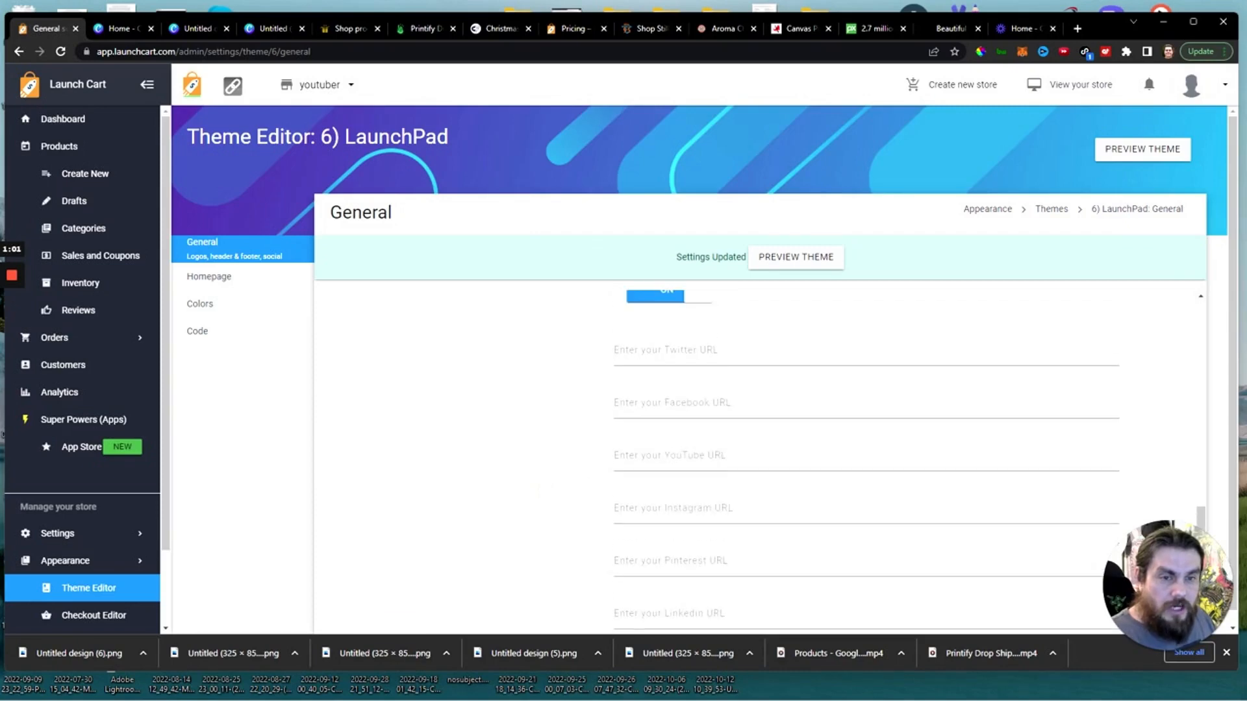
left_click(676, 353)
left_click(672, 404)
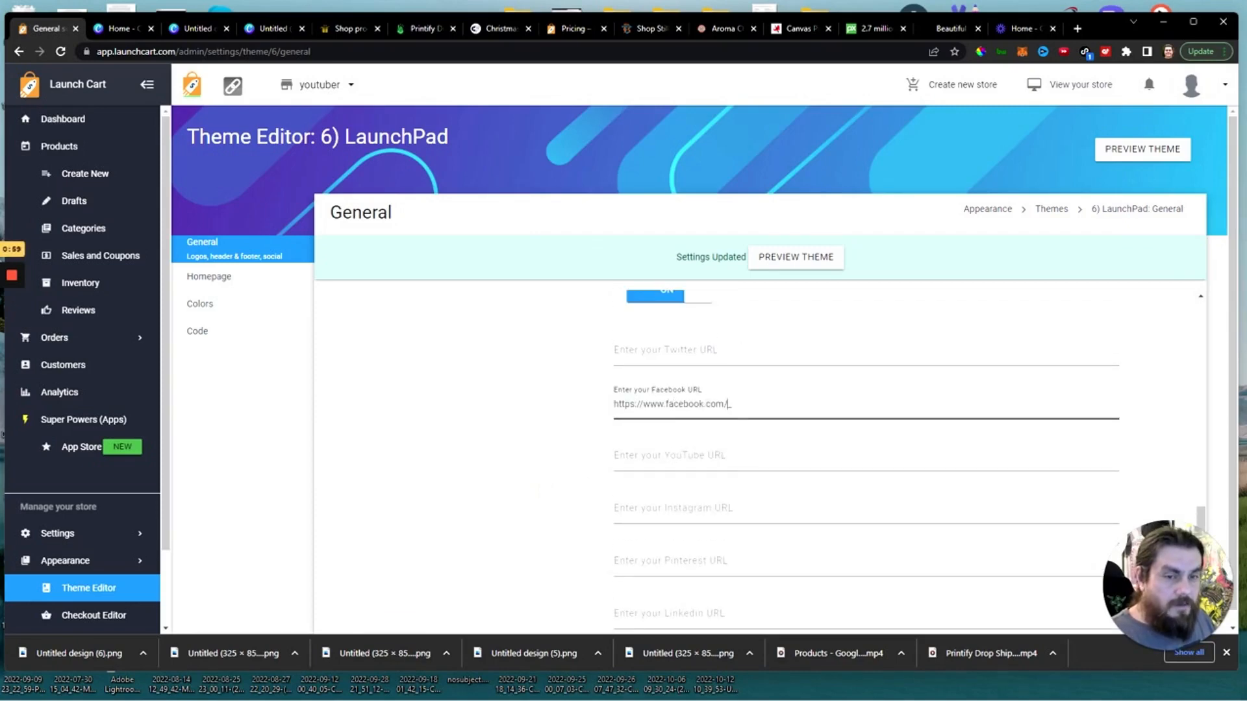
scroll(650, 507, "down", 3)
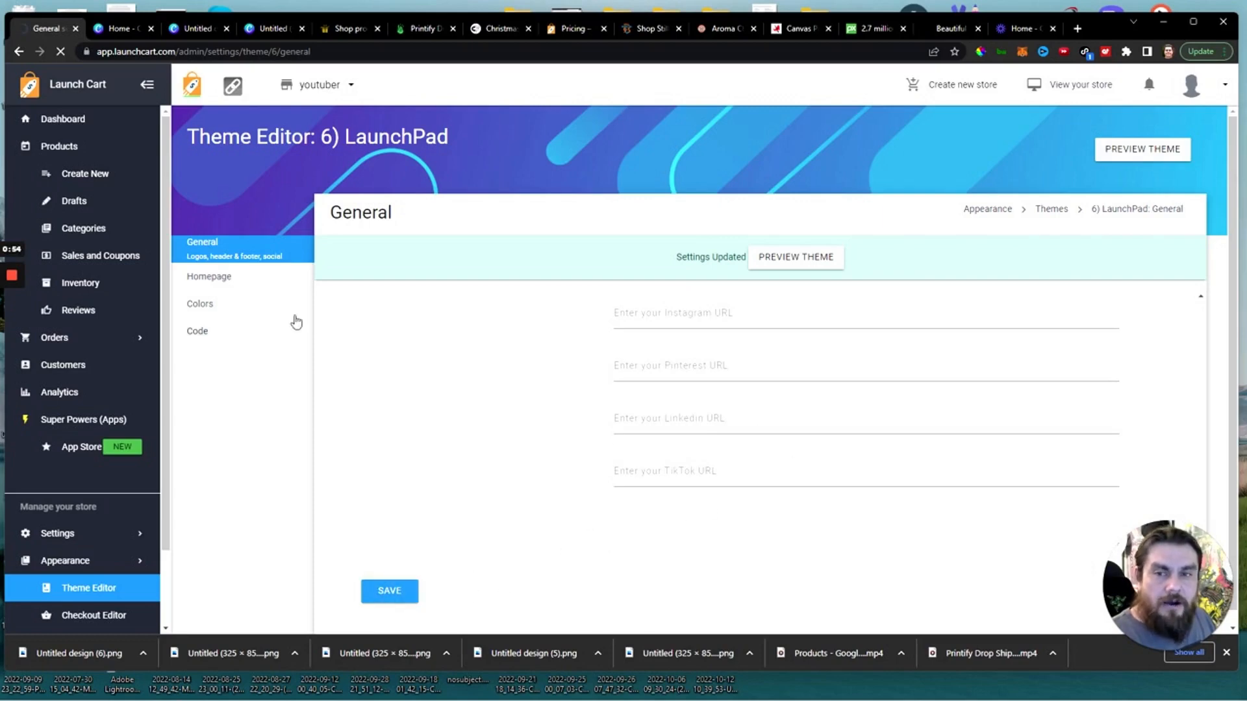
Enable the custom homepage in the theme's homepage settings and view its section options.
left_click(226, 286)
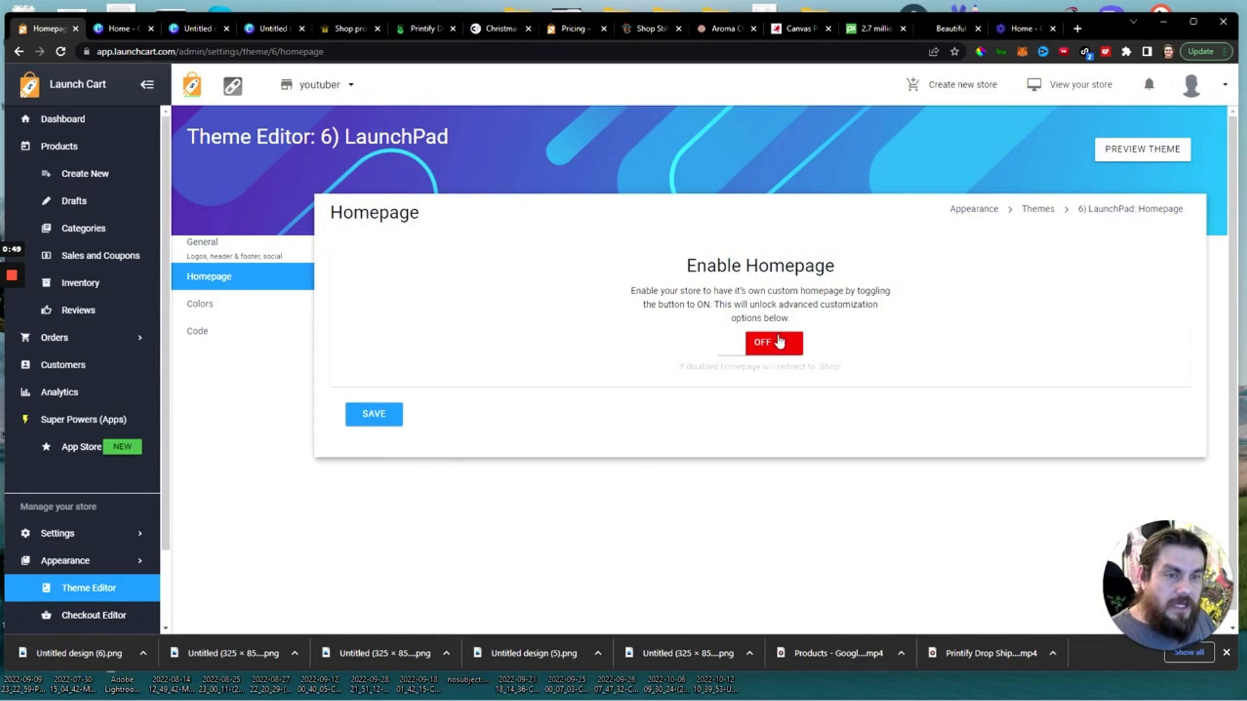
left_click(777, 342)
scroll(588, 415, "down", 3)
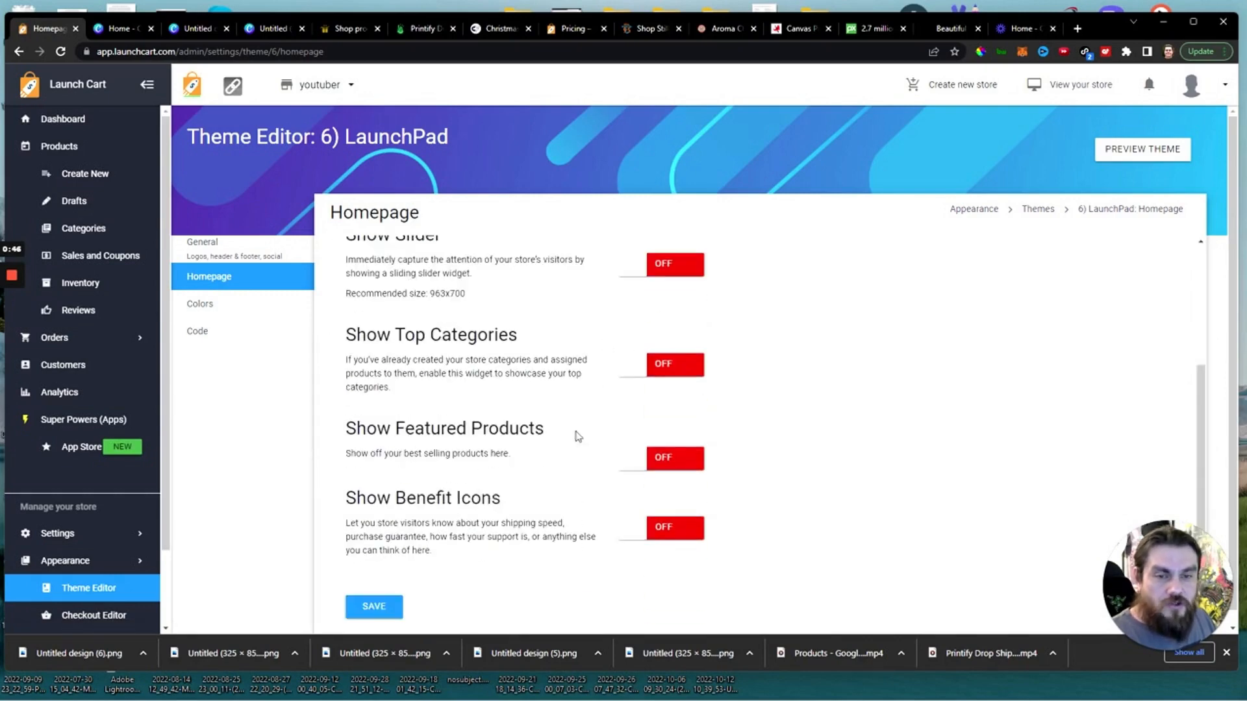